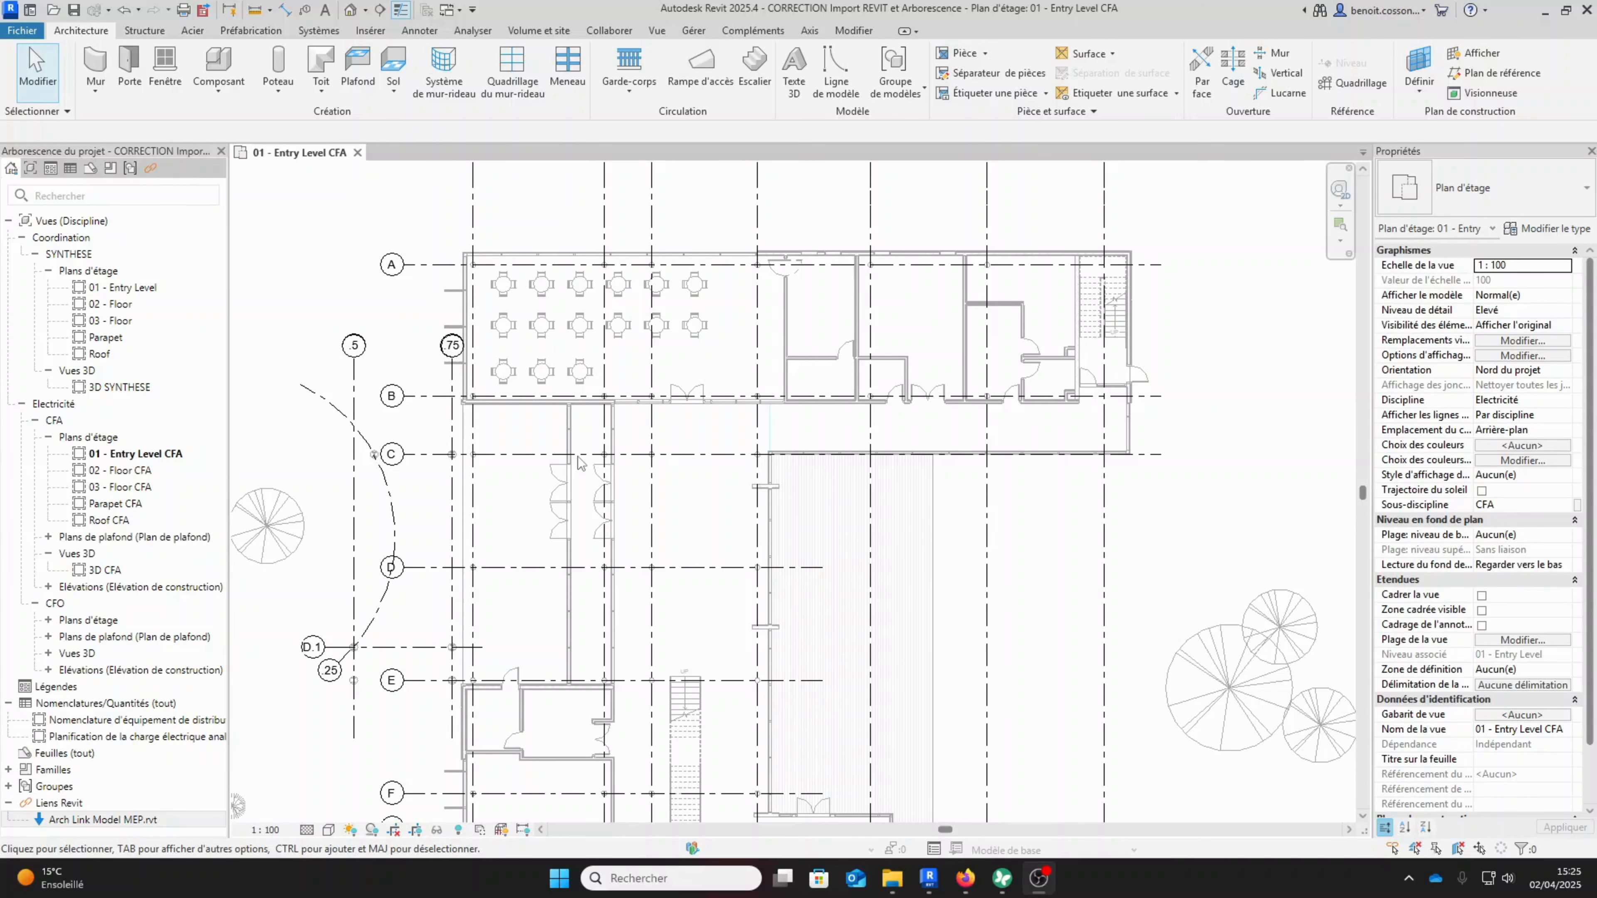
# Inspect the type properties of the linked model Arch Link Model MEP.rvt, including its room-bounding setting.
pyautogui.scroll(-4, 475, 514)
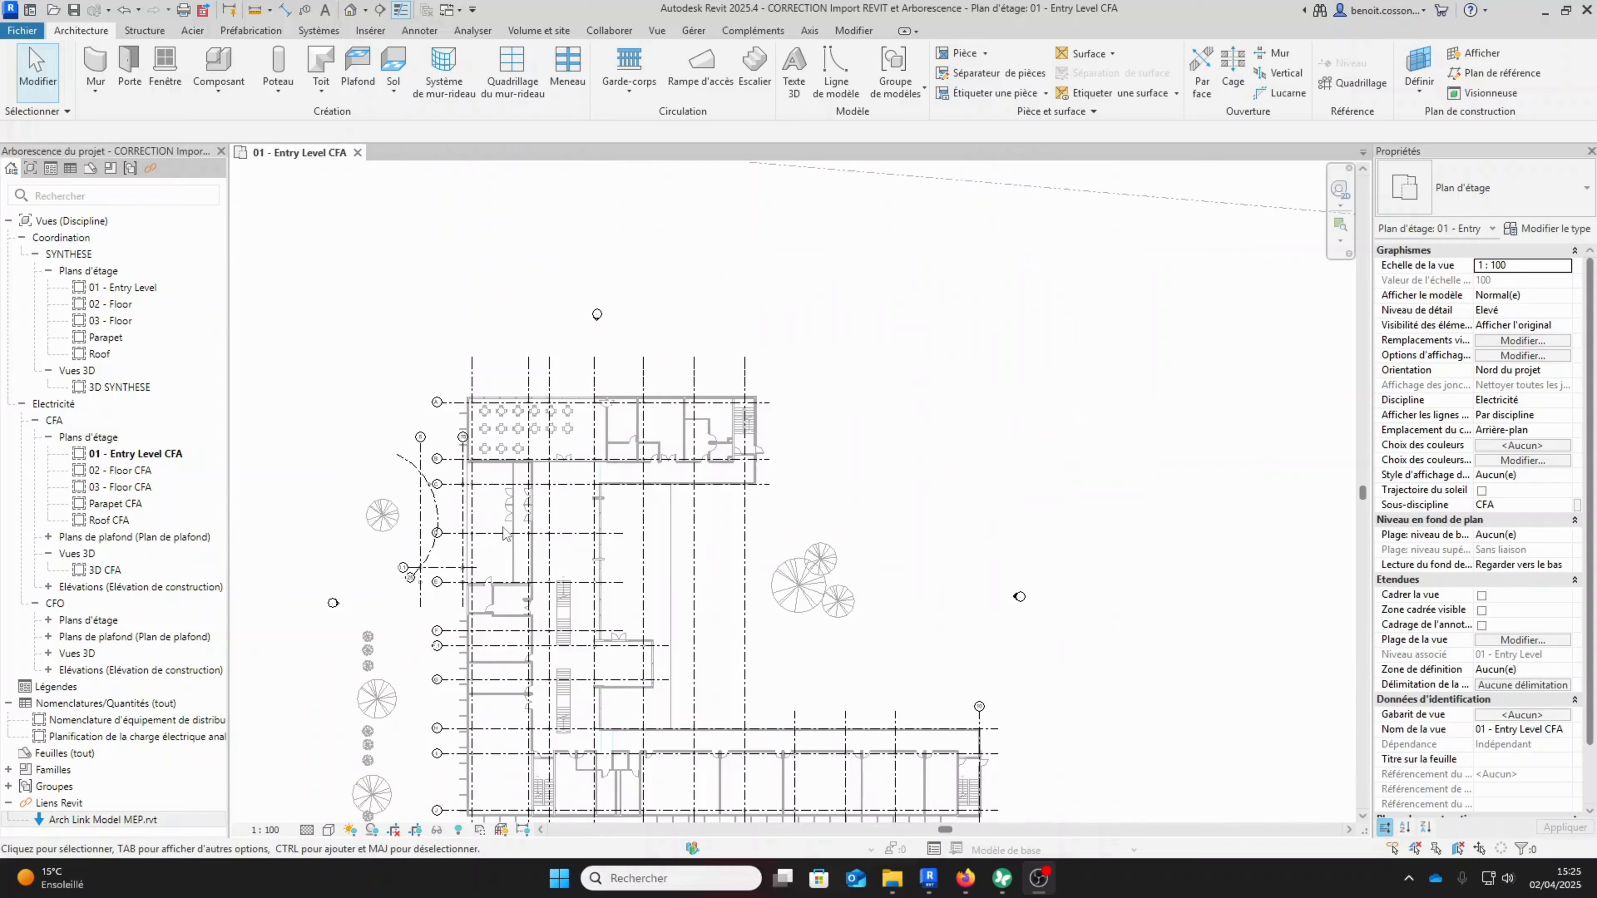
pyautogui.moveTo(584, 567); pyautogui.dragTo(660, 457, button='middle')
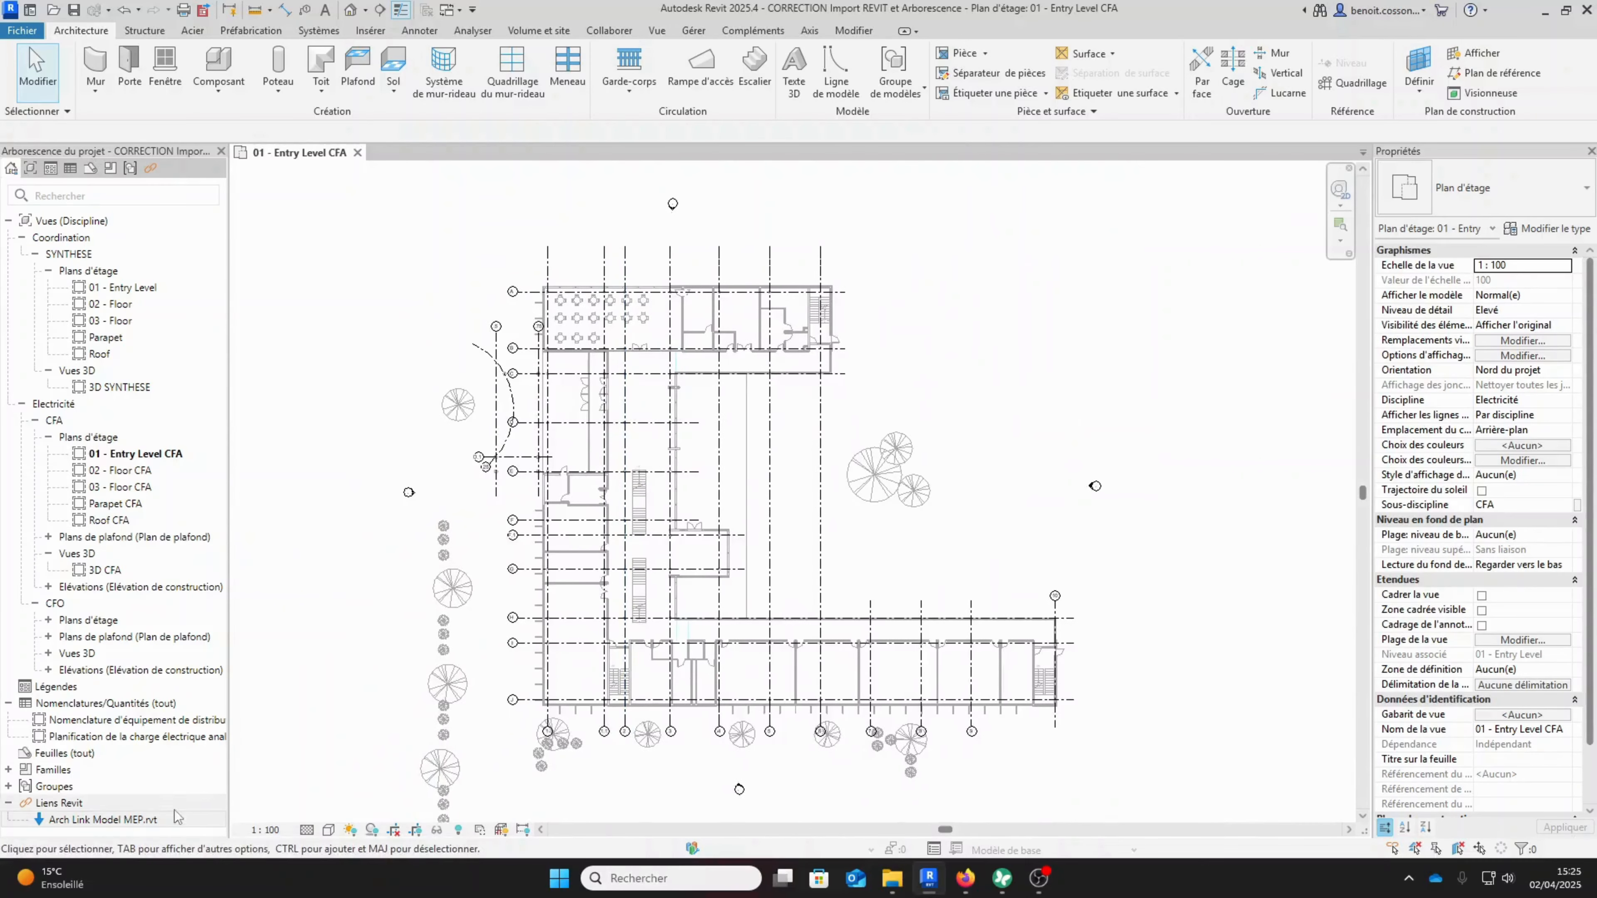
pyautogui.doubleClick(157, 819)
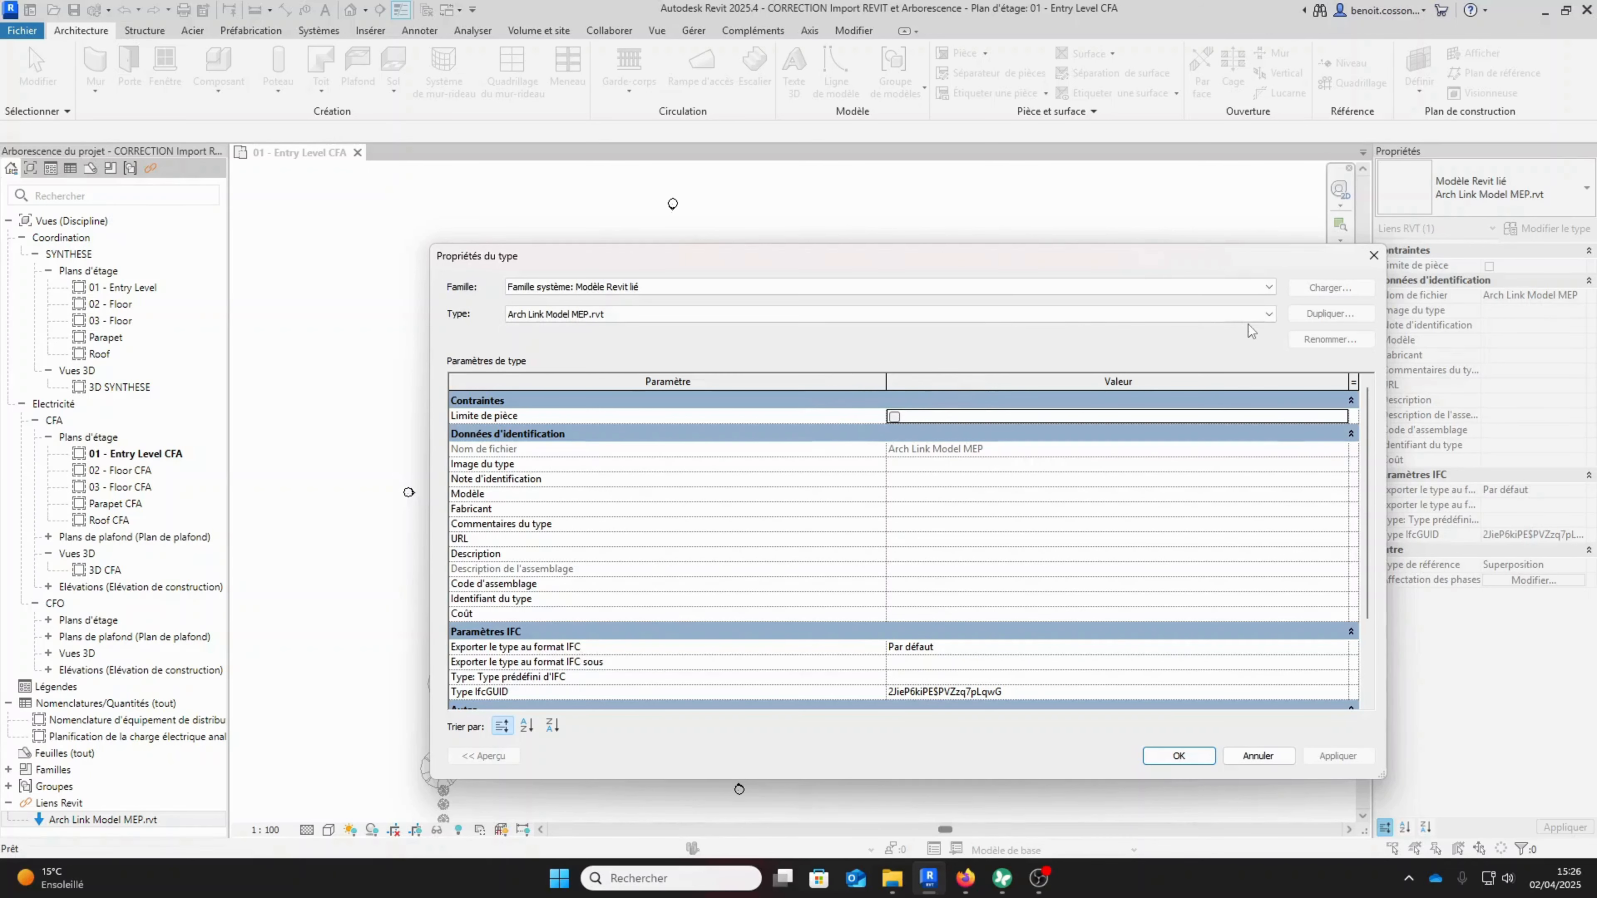
pyautogui.click(1374, 255)
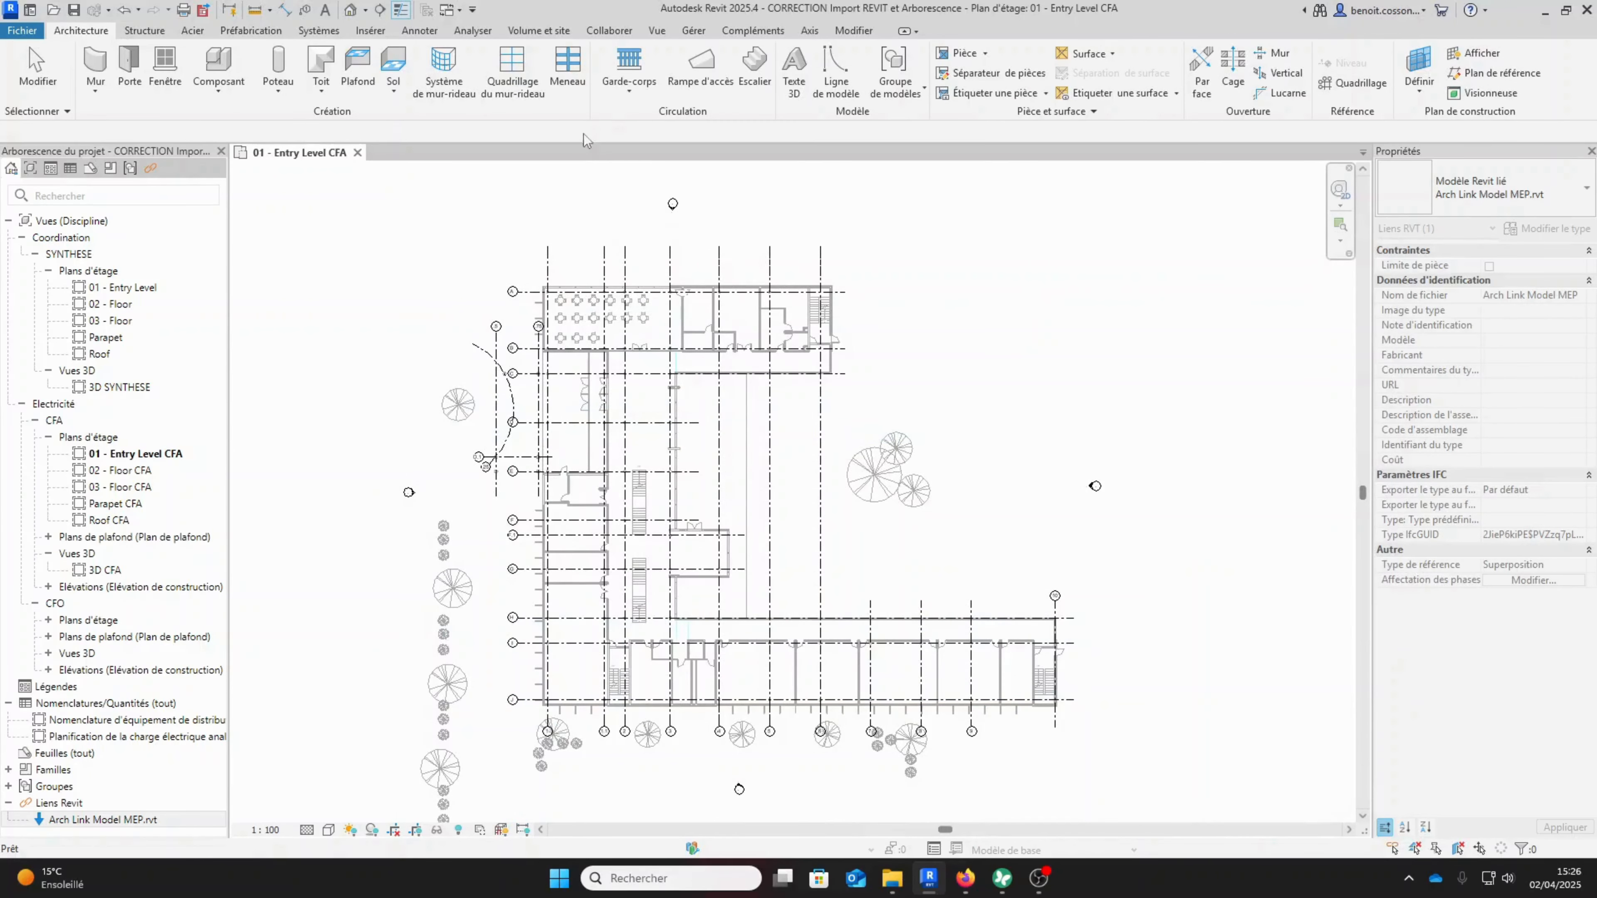
# Place a tagged space in the large cafeteria room between grids A and B on the 01 - Entry Level CFA plan.
pyautogui.click(473, 30)
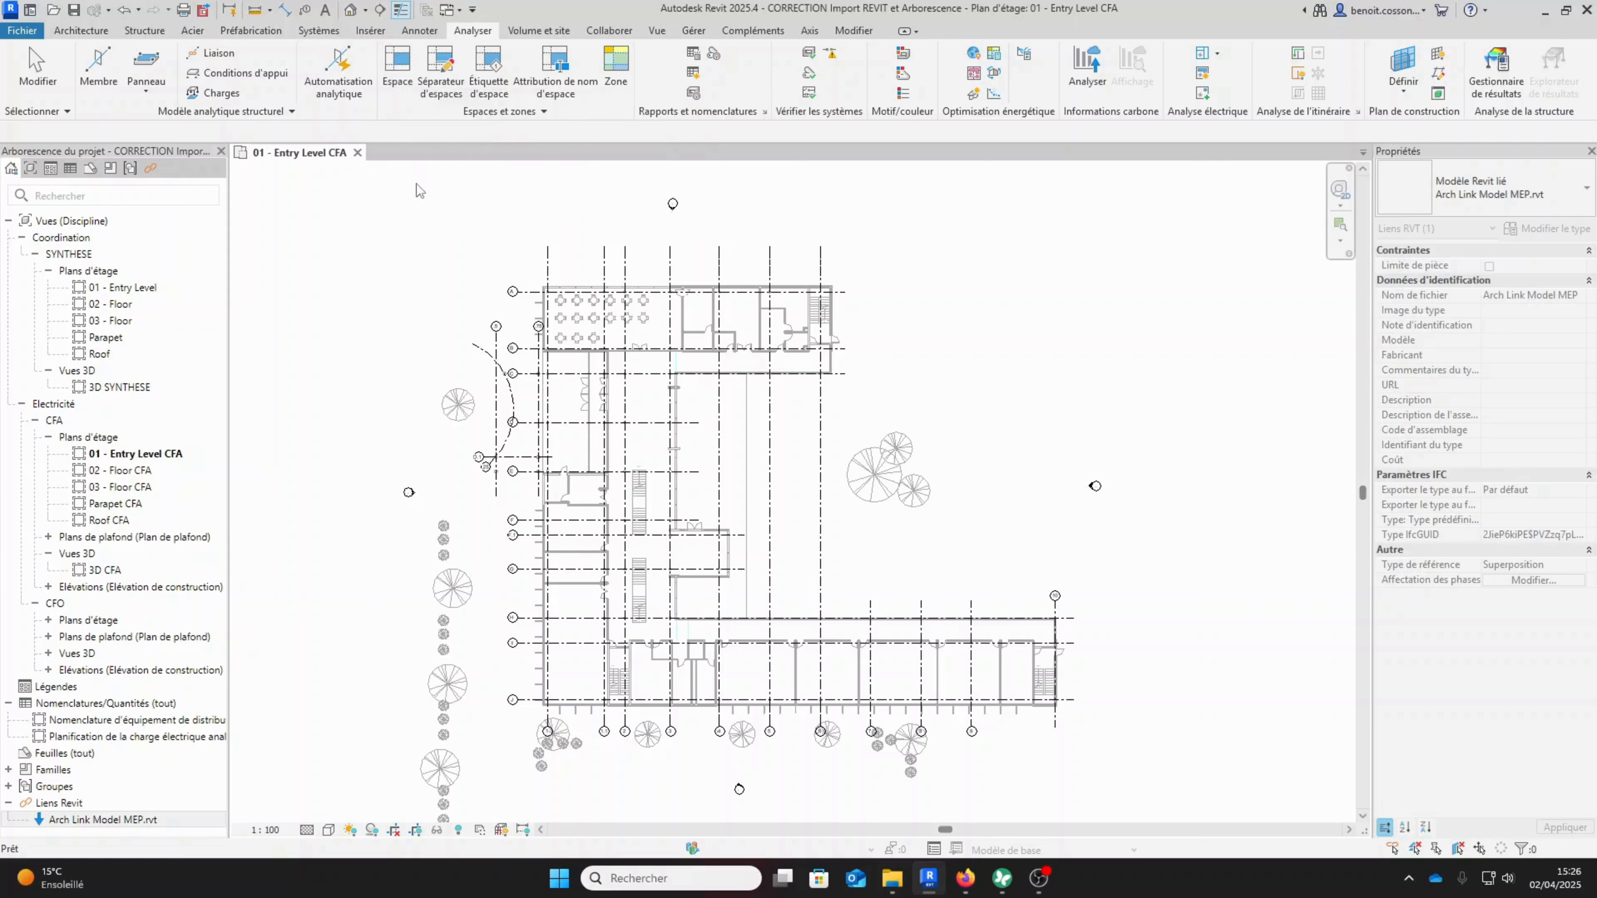
pyautogui.click(398, 69)
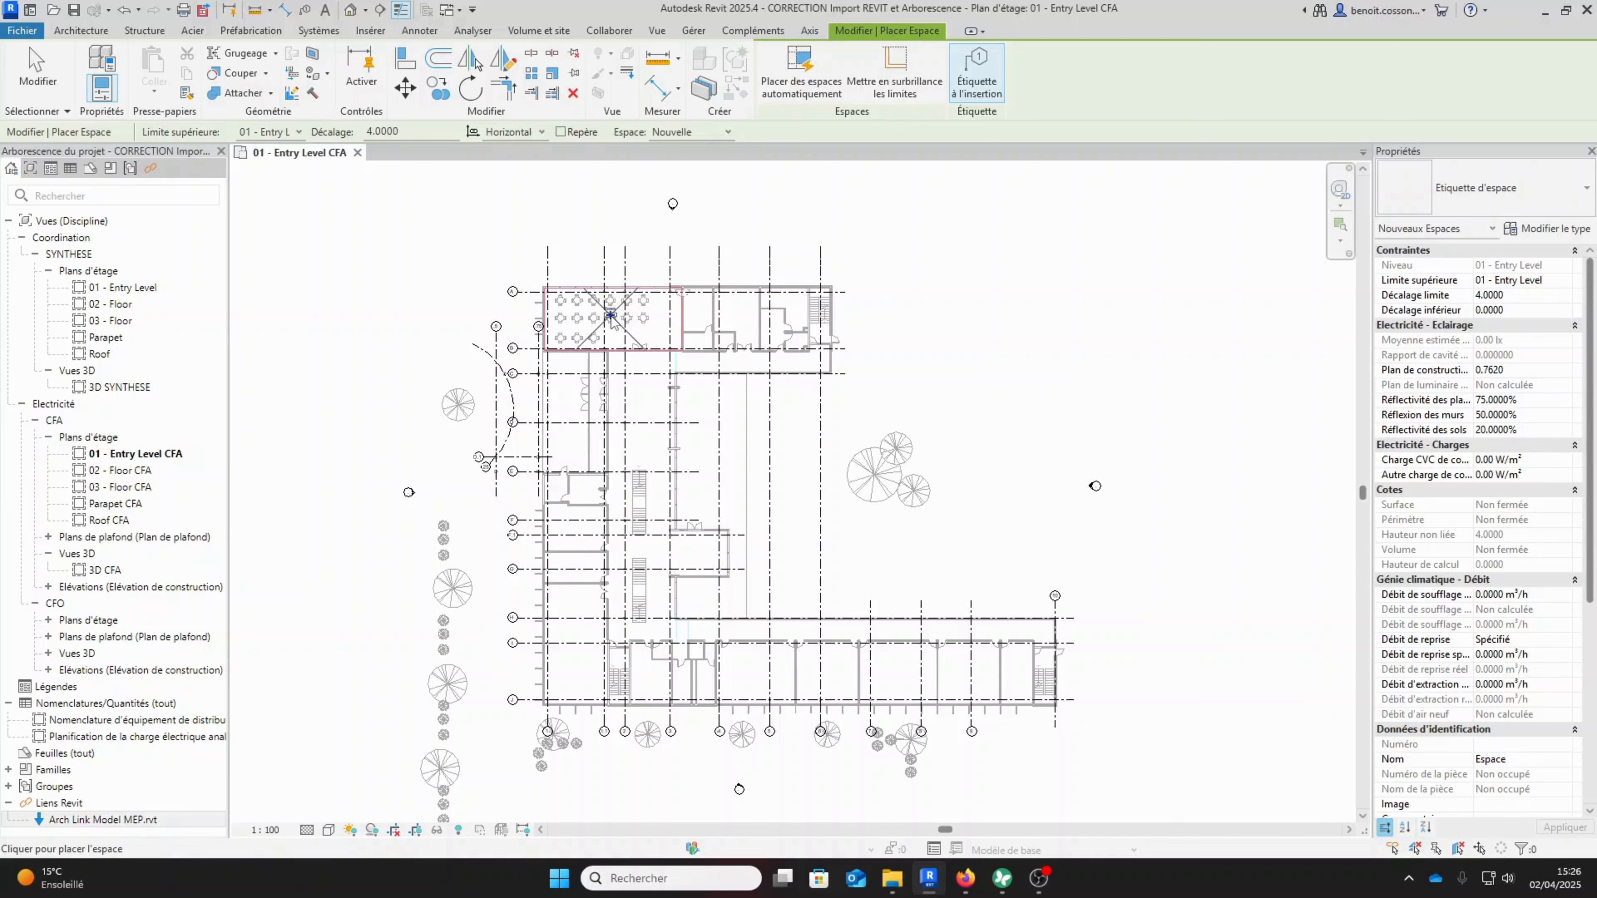
pyautogui.scroll(3, 626, 286)
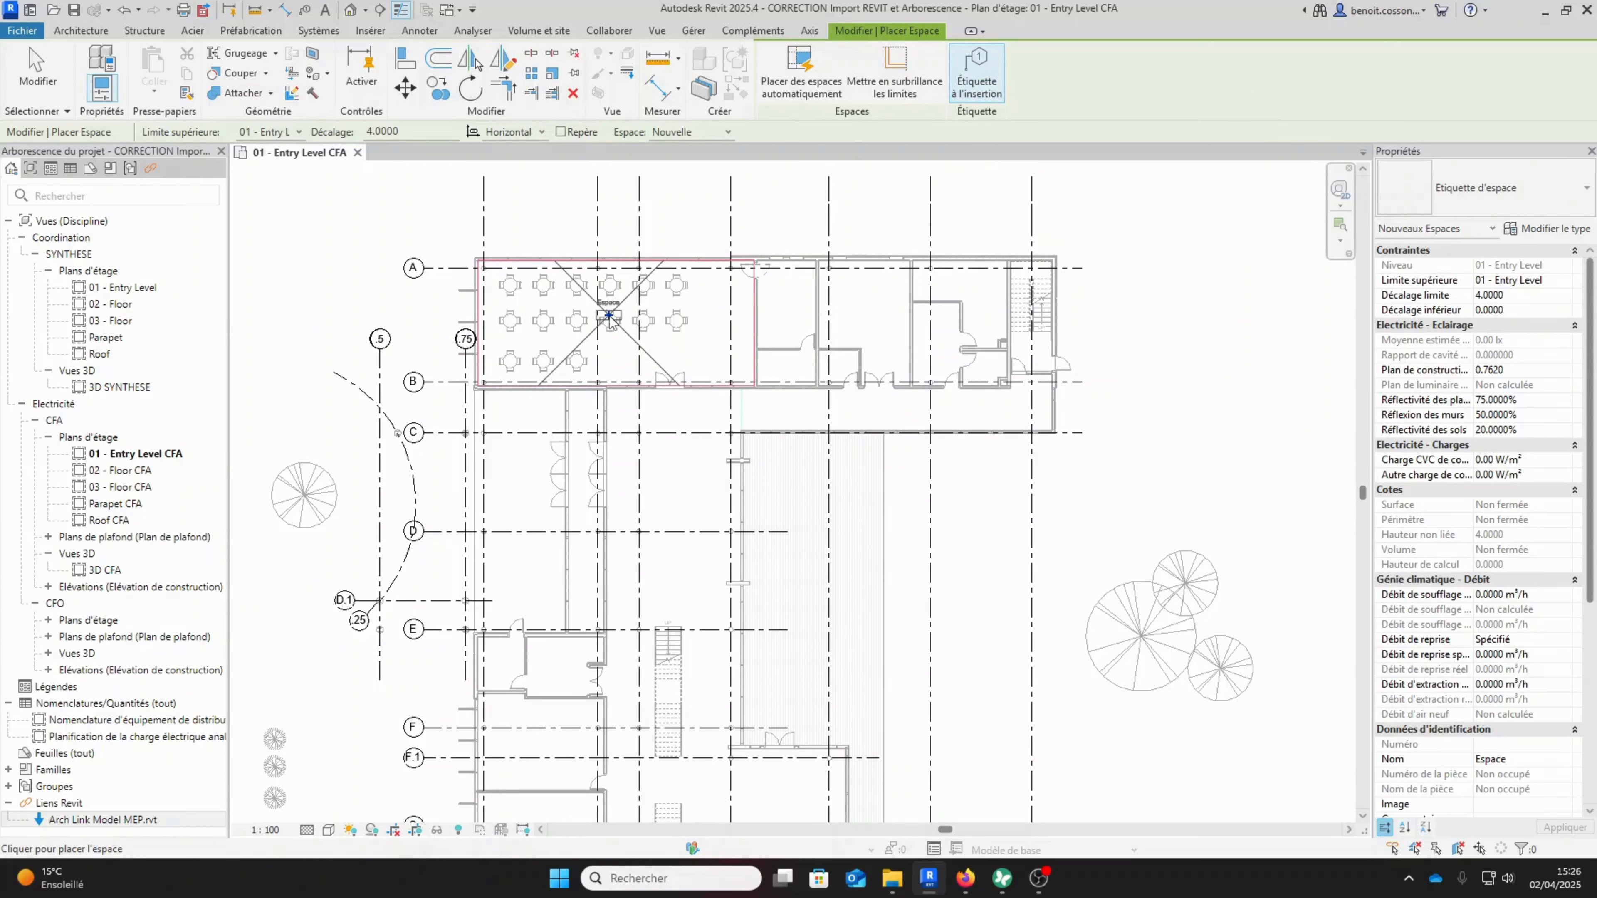
pyautogui.click(609, 316)
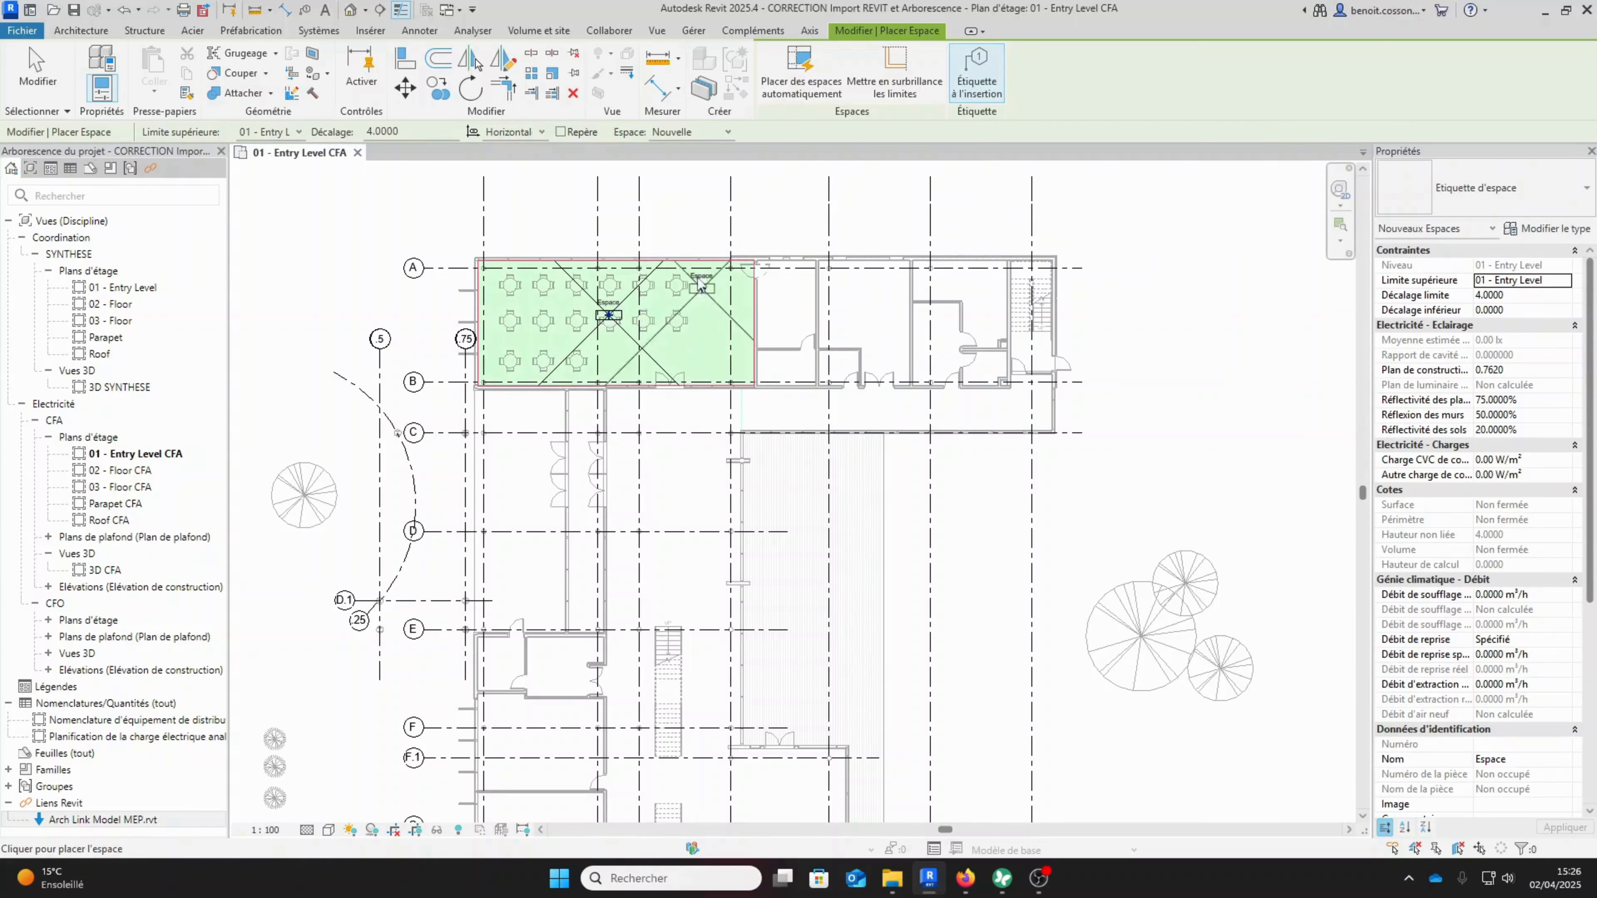
pyautogui.press('Escape')
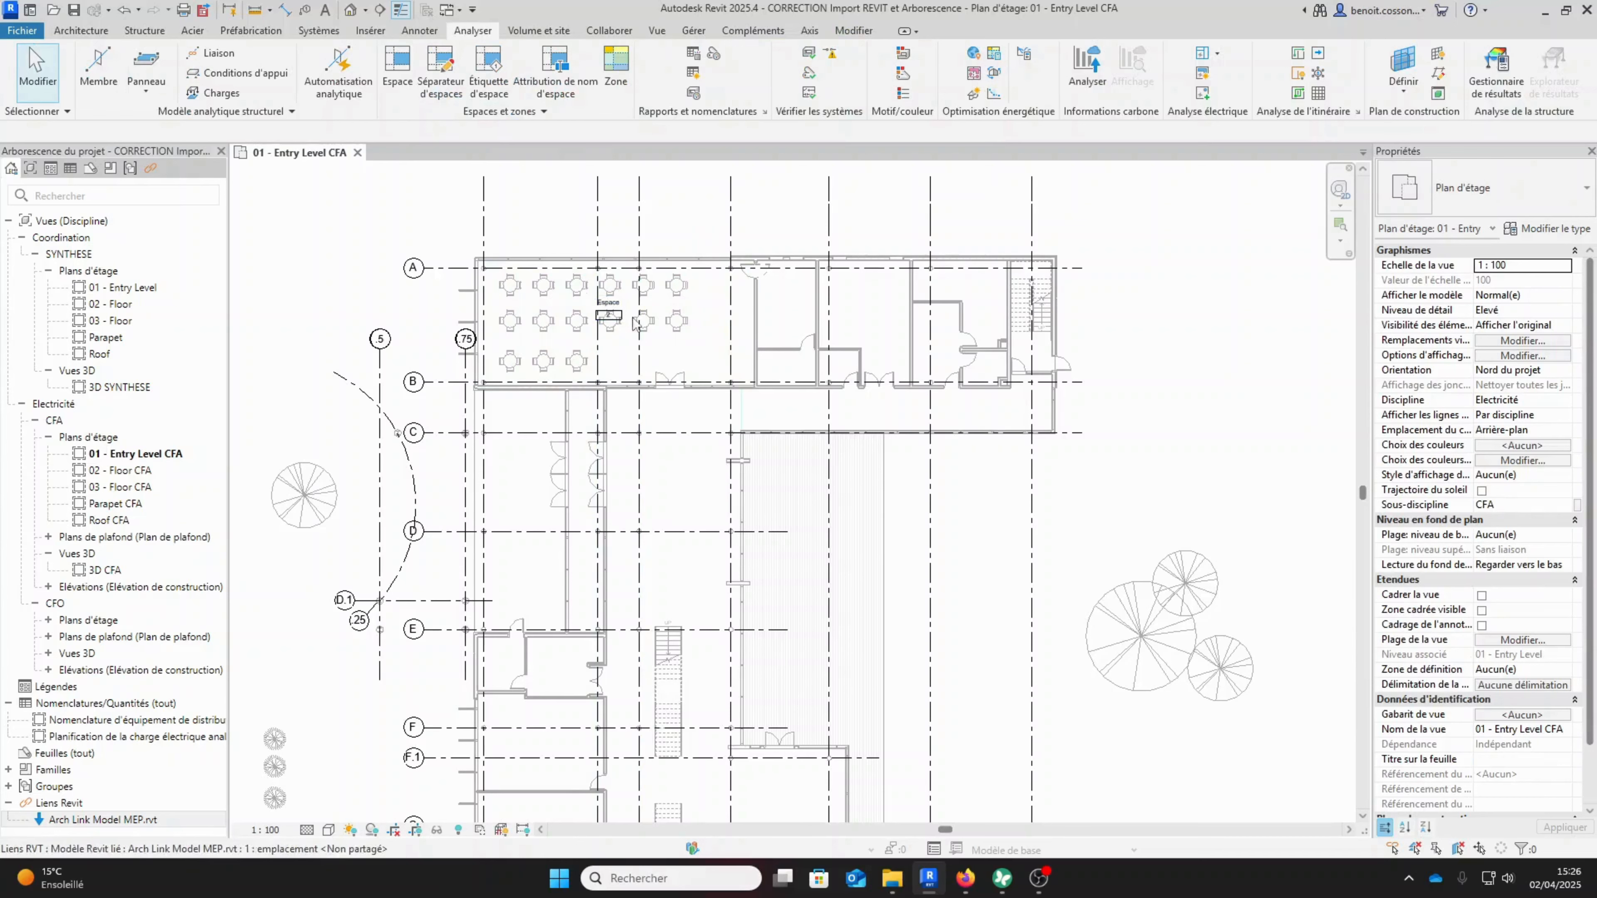
# Examine the cafeteria space's properties and the name and number shown in its tag.
pyautogui.click(607, 316)
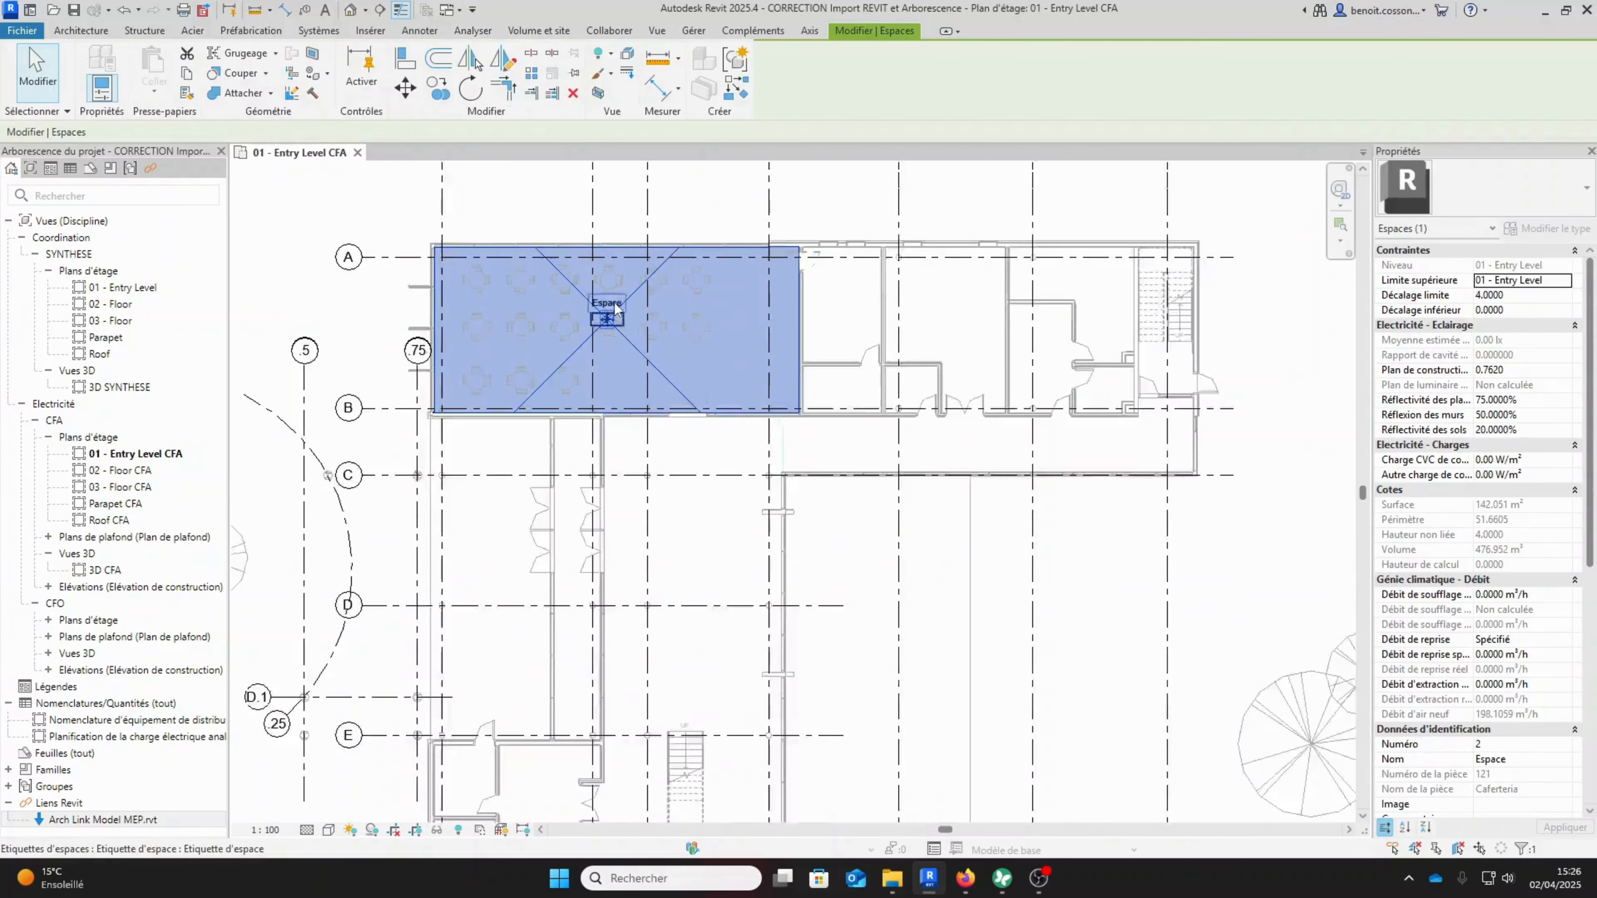
pyautogui.scroll(5, 606, 303)
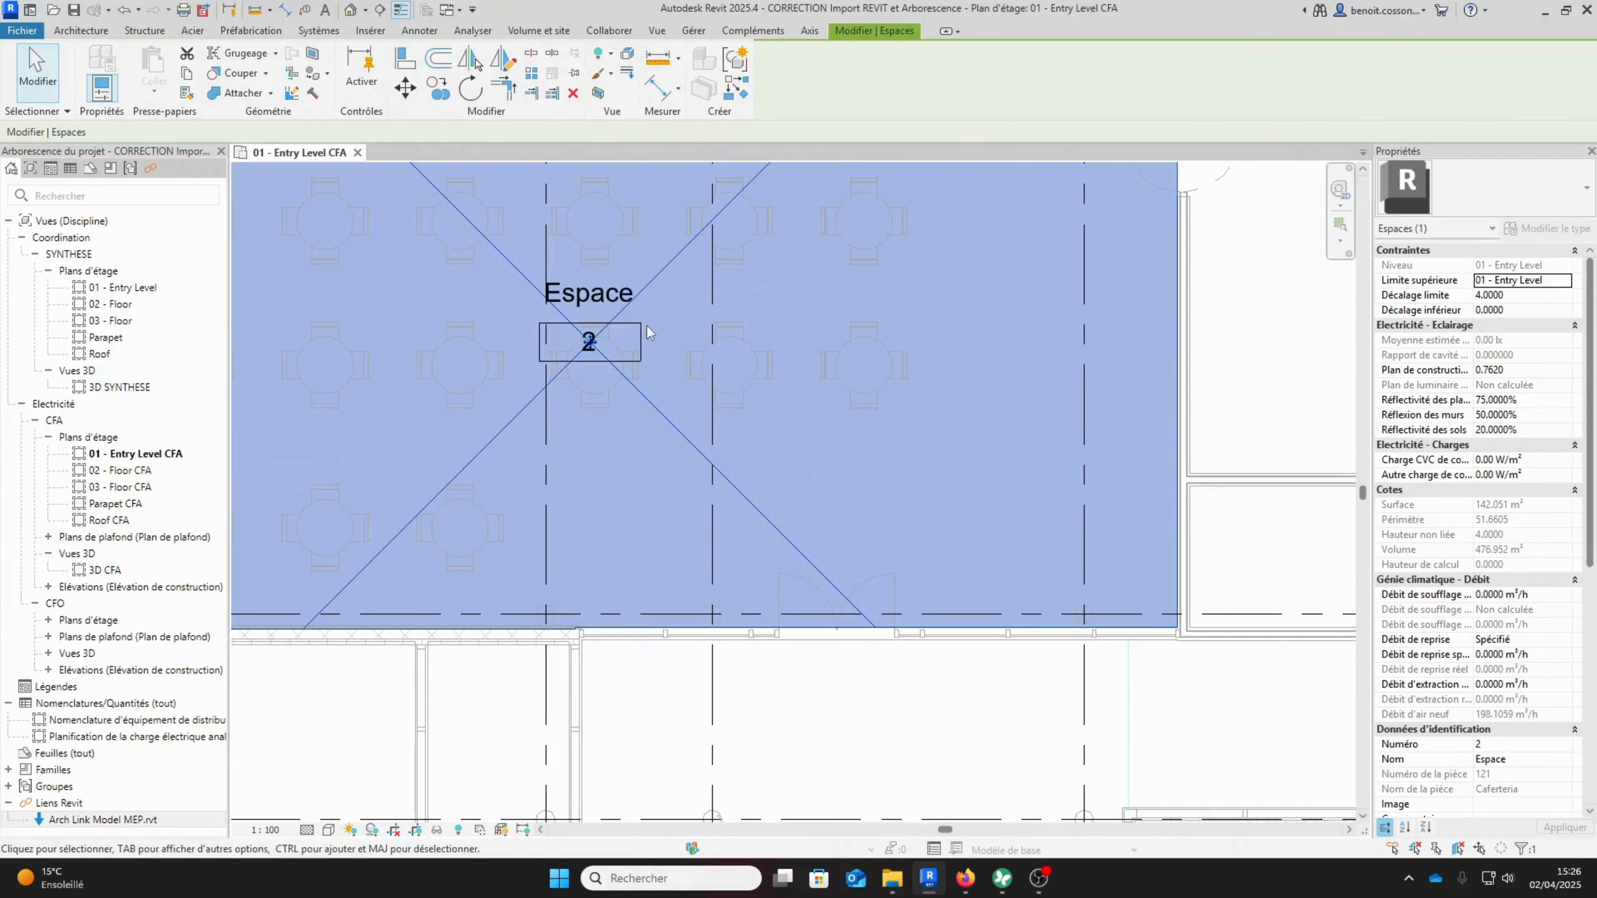
pyautogui.scroll(-5, 615, 294)
pyautogui.click(624, 310)
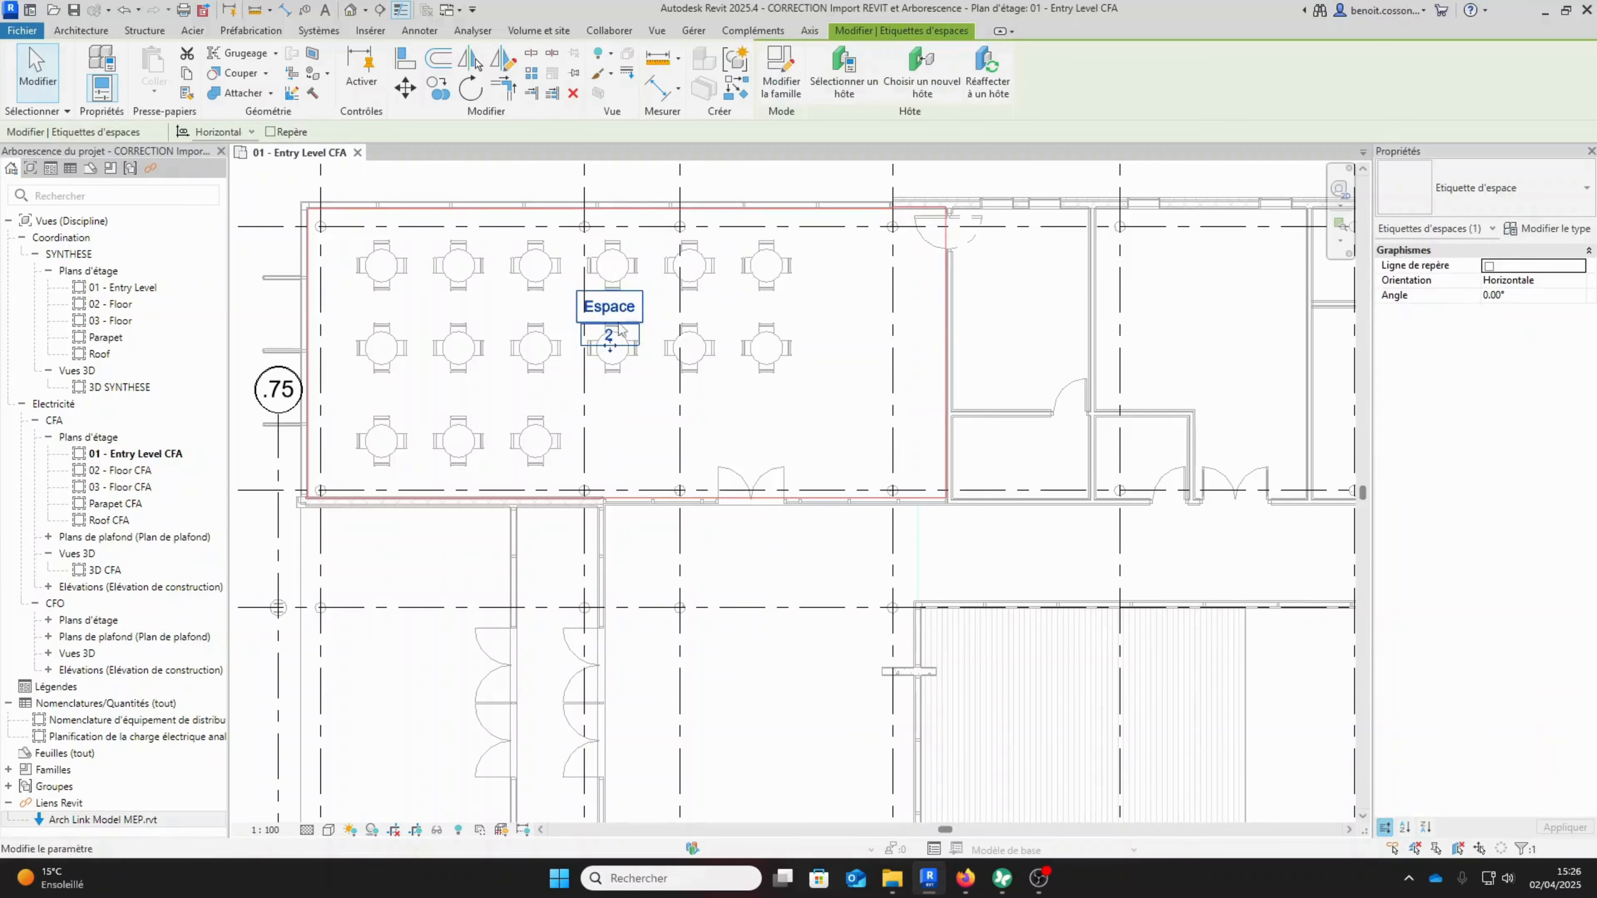
pyautogui.press('Escape')
pyautogui.scroll(1, 622, 317)
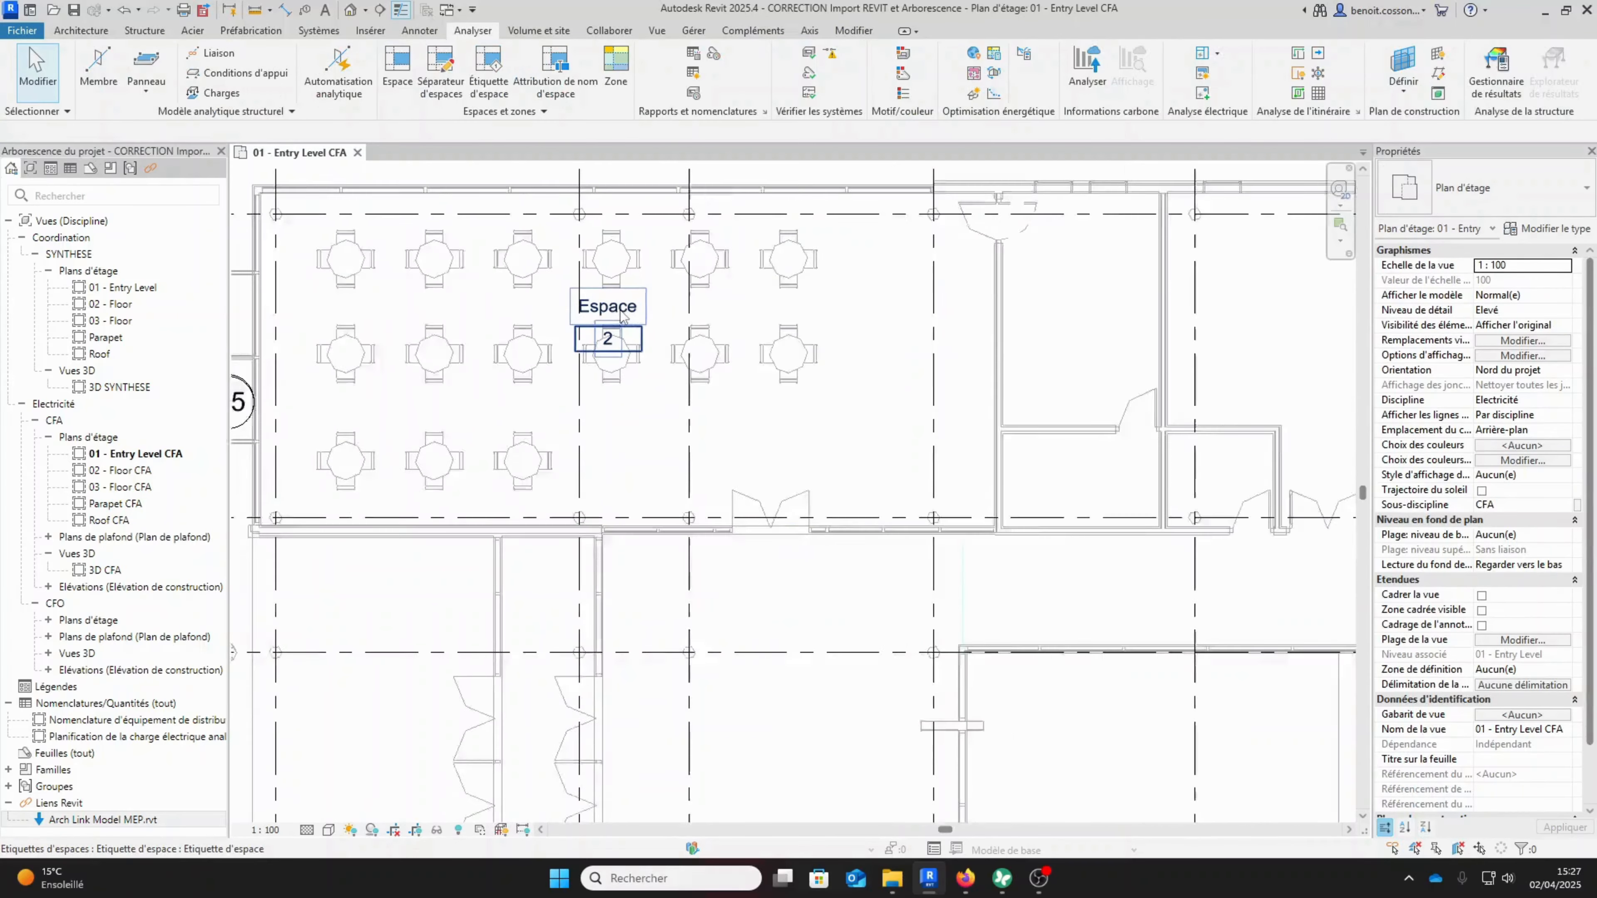
pyautogui.scroll(1, 604, 314)
pyautogui.scroll(-3, 602, 309)
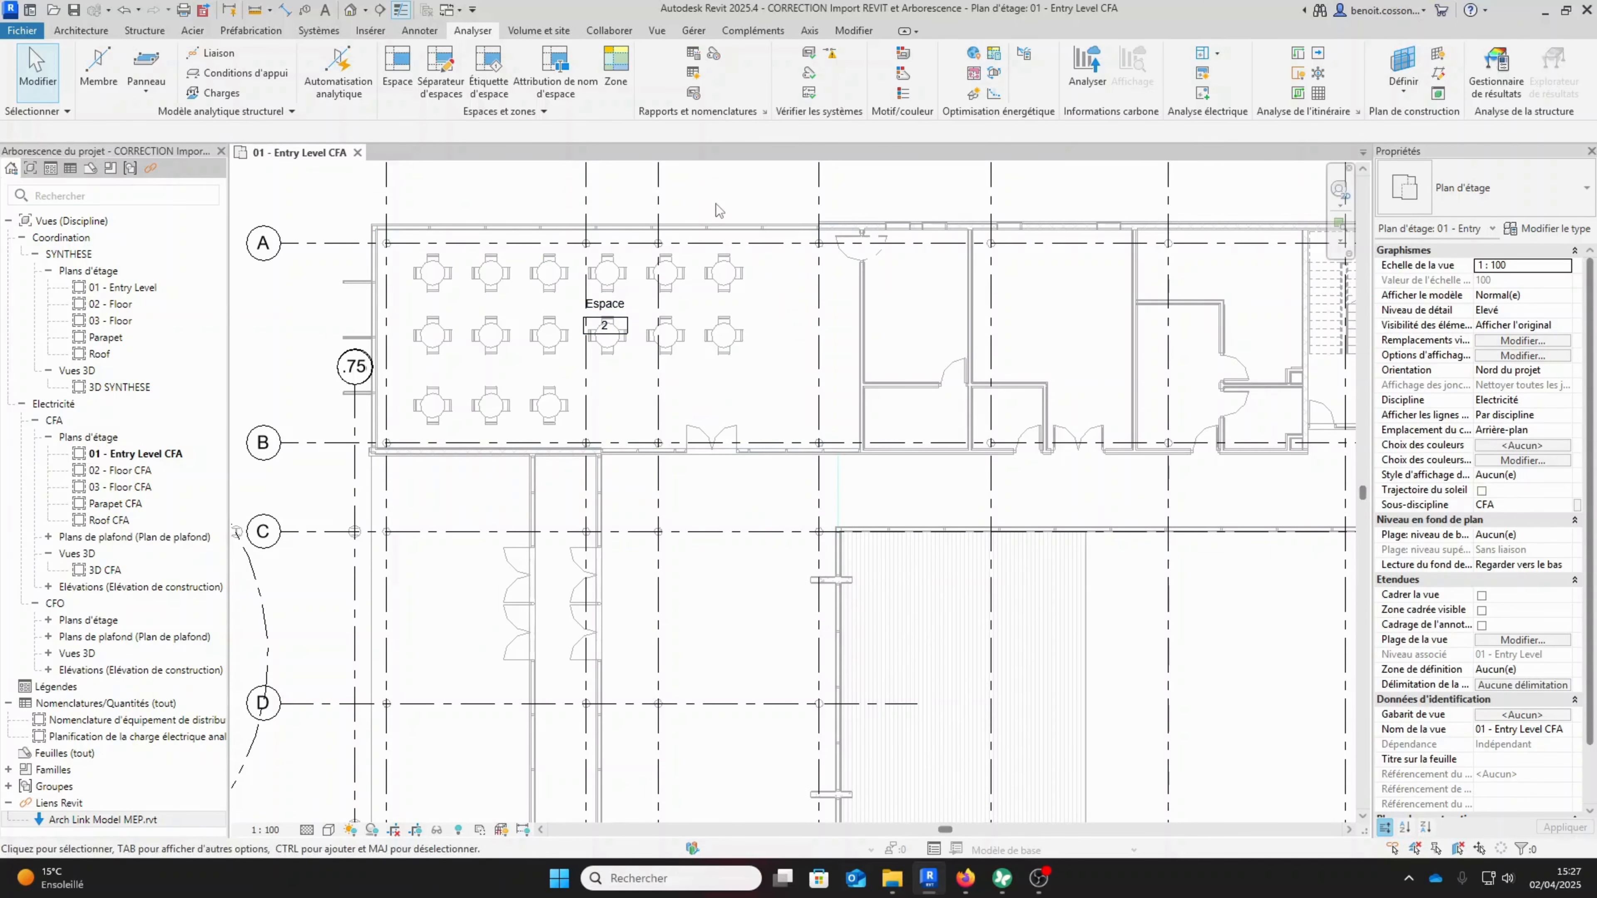
pyautogui.scroll(-2, 717, 211)
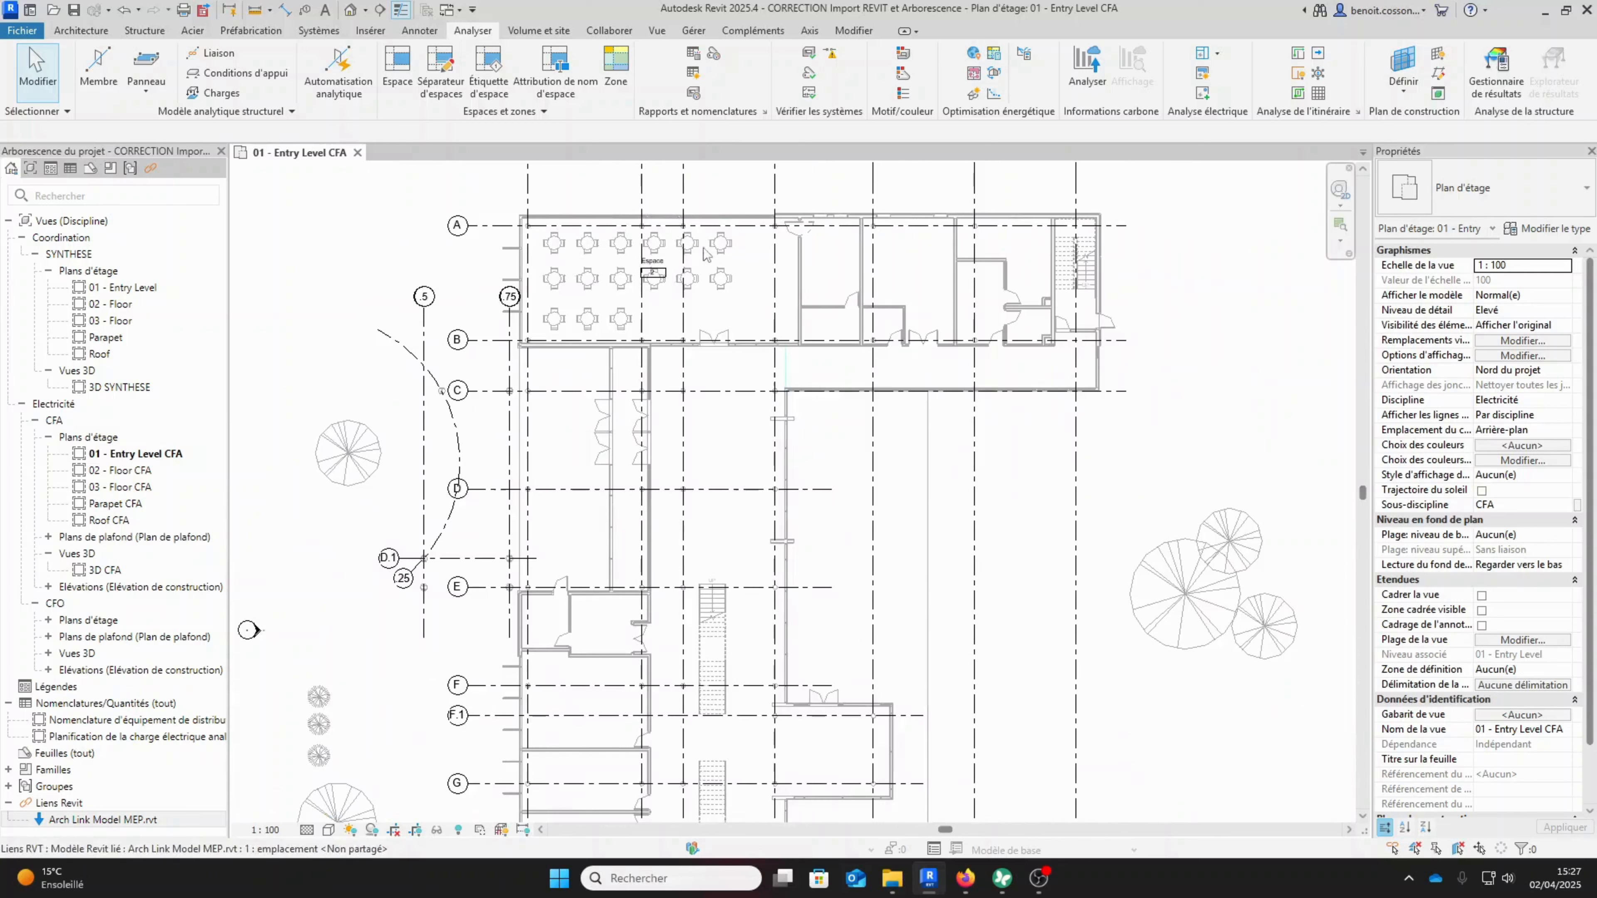
# Delete the manually placed space from the cafeteria room.
pyautogui.click(398, 73)
pyautogui.press('Escape')
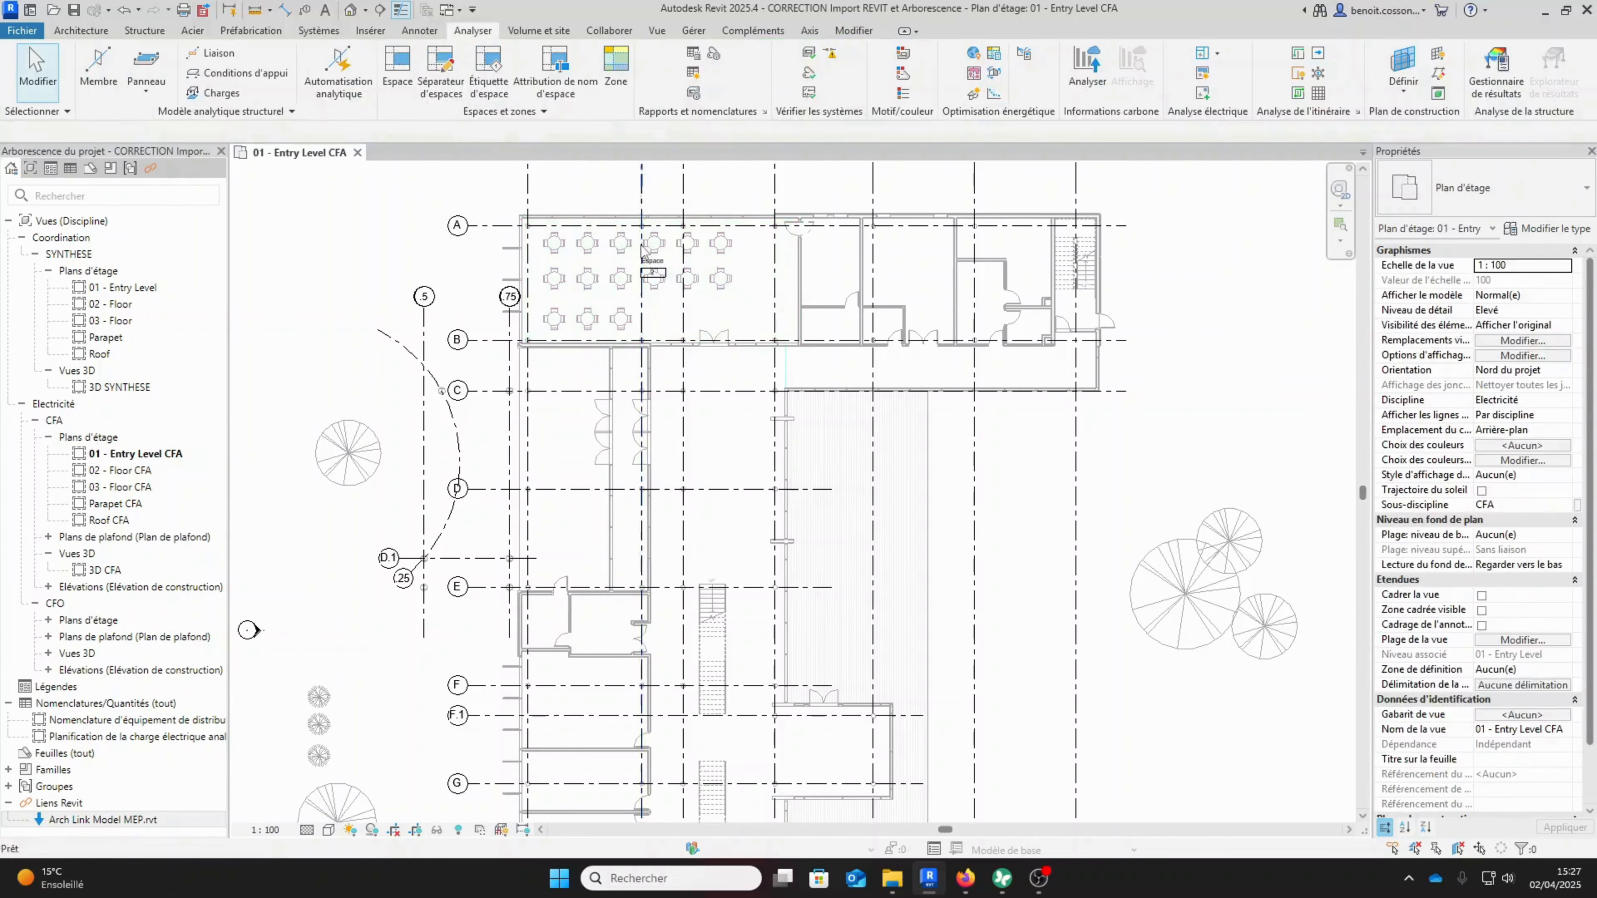
pyautogui.click(677, 296)
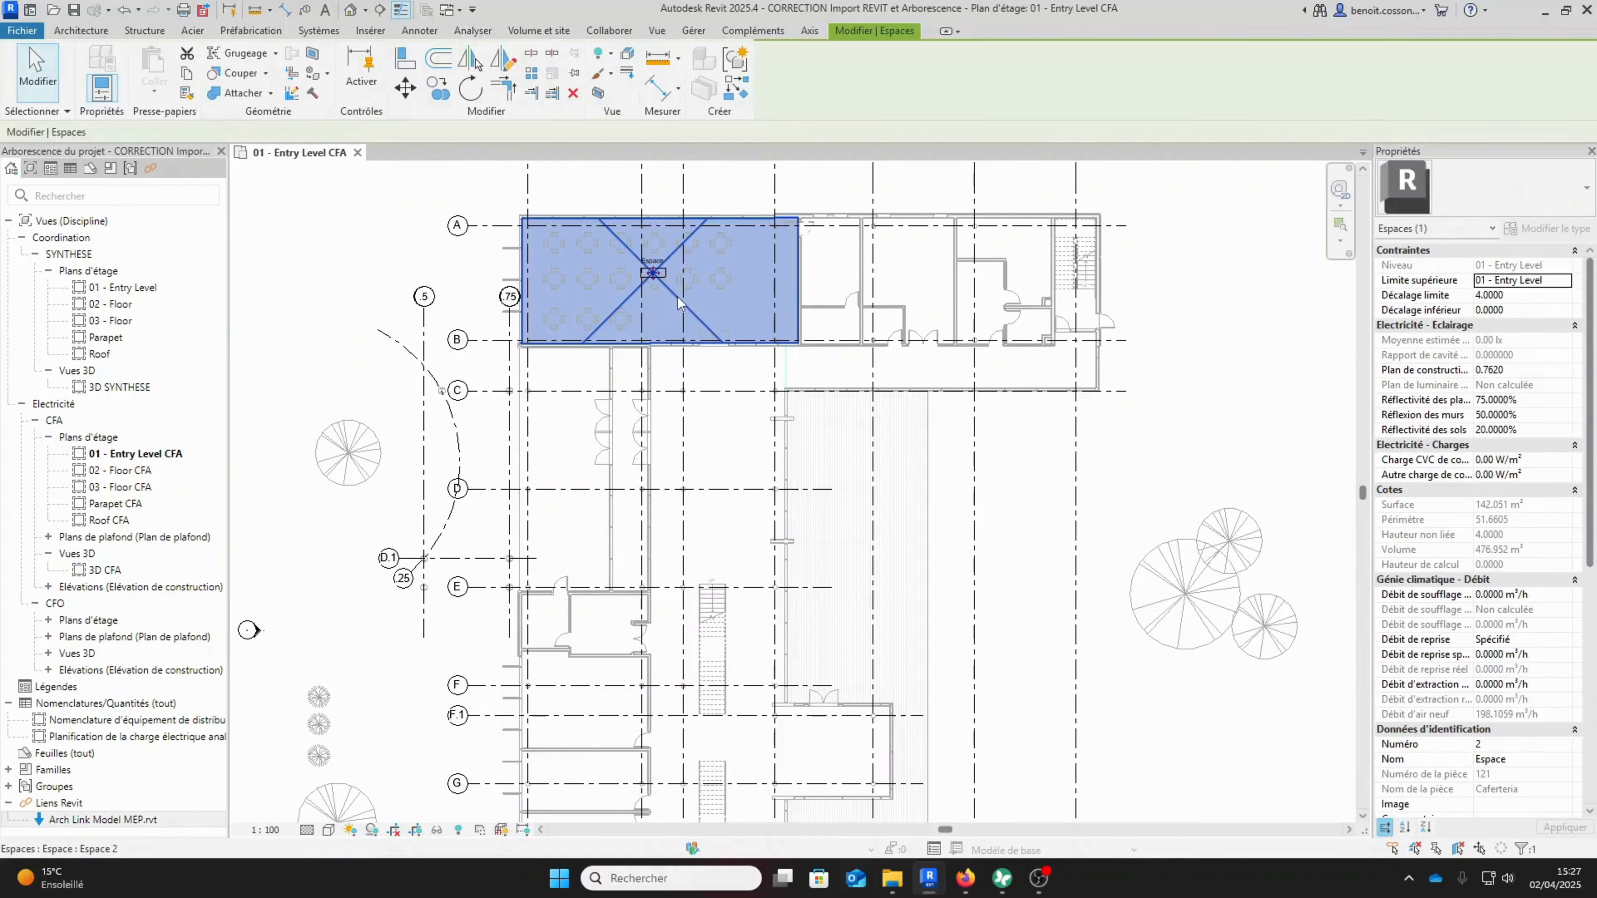
pyautogui.press('Delete')
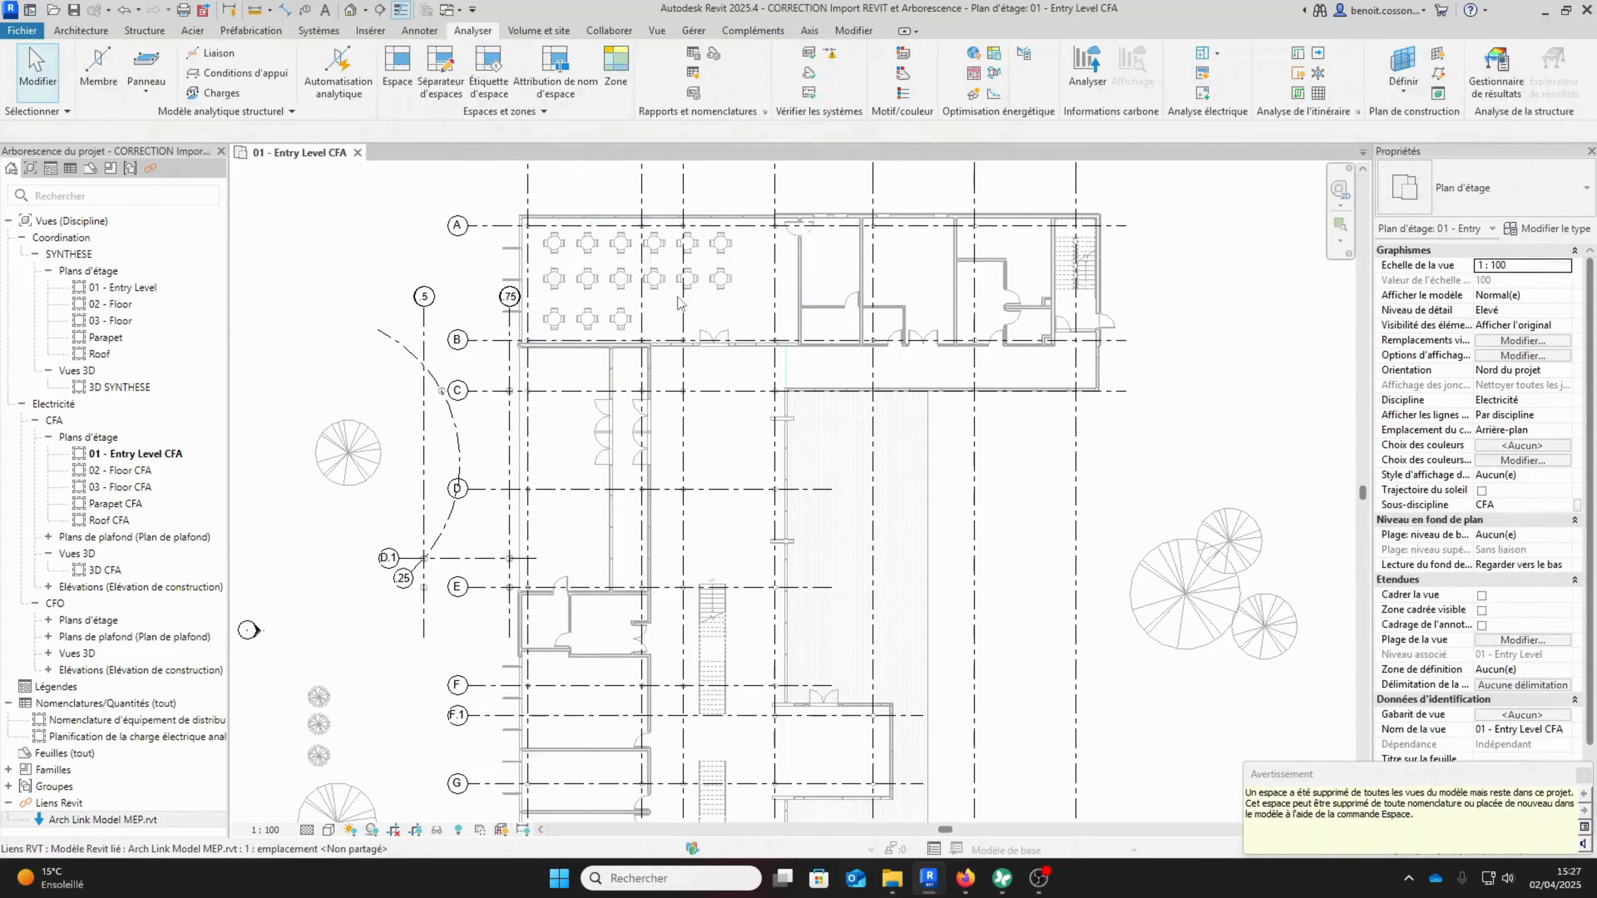
# Place tagged spaces automatically in all enclosed areas of the 01 - Entry Level CFA plan.
pyautogui.click(400, 81)
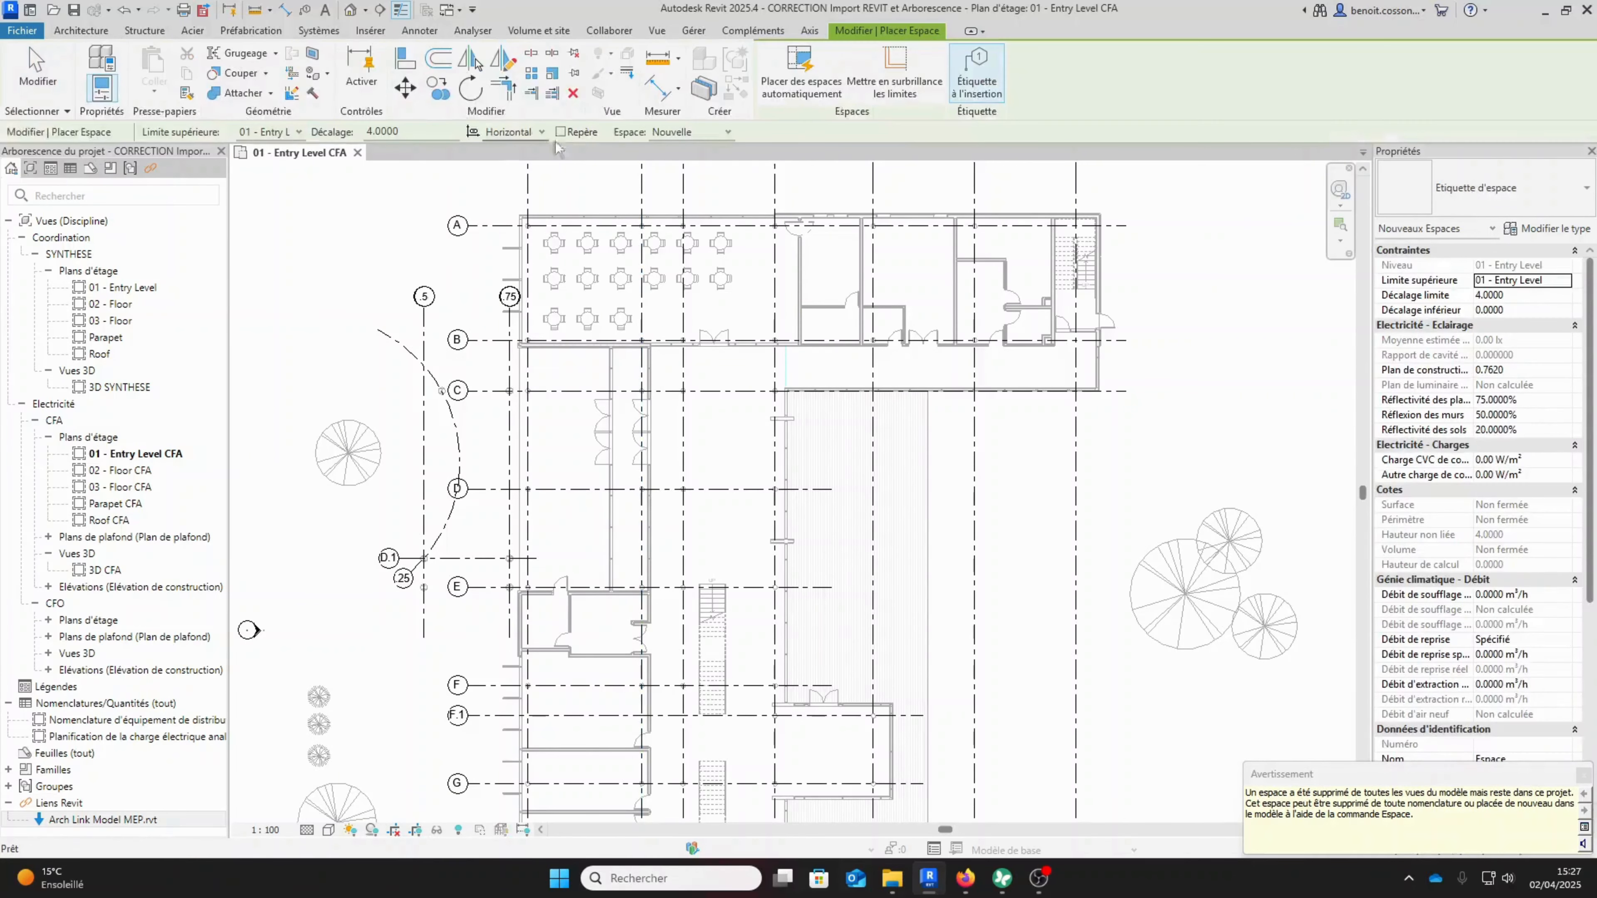
pyautogui.click(802, 79)
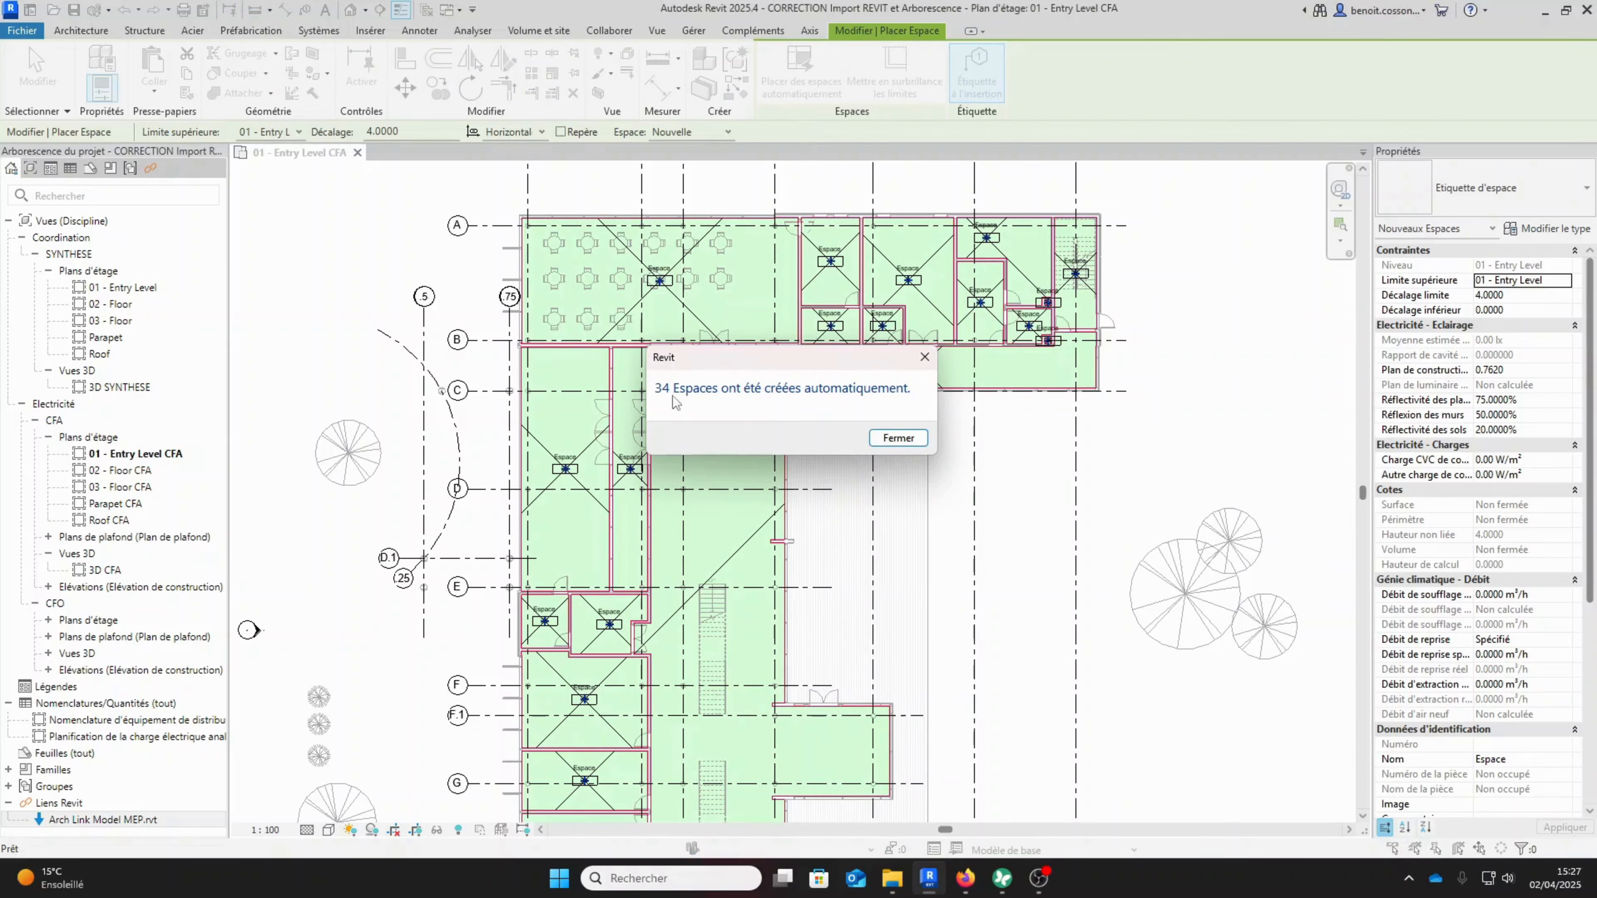
pyautogui.click(898, 438)
pyautogui.press('Escape')
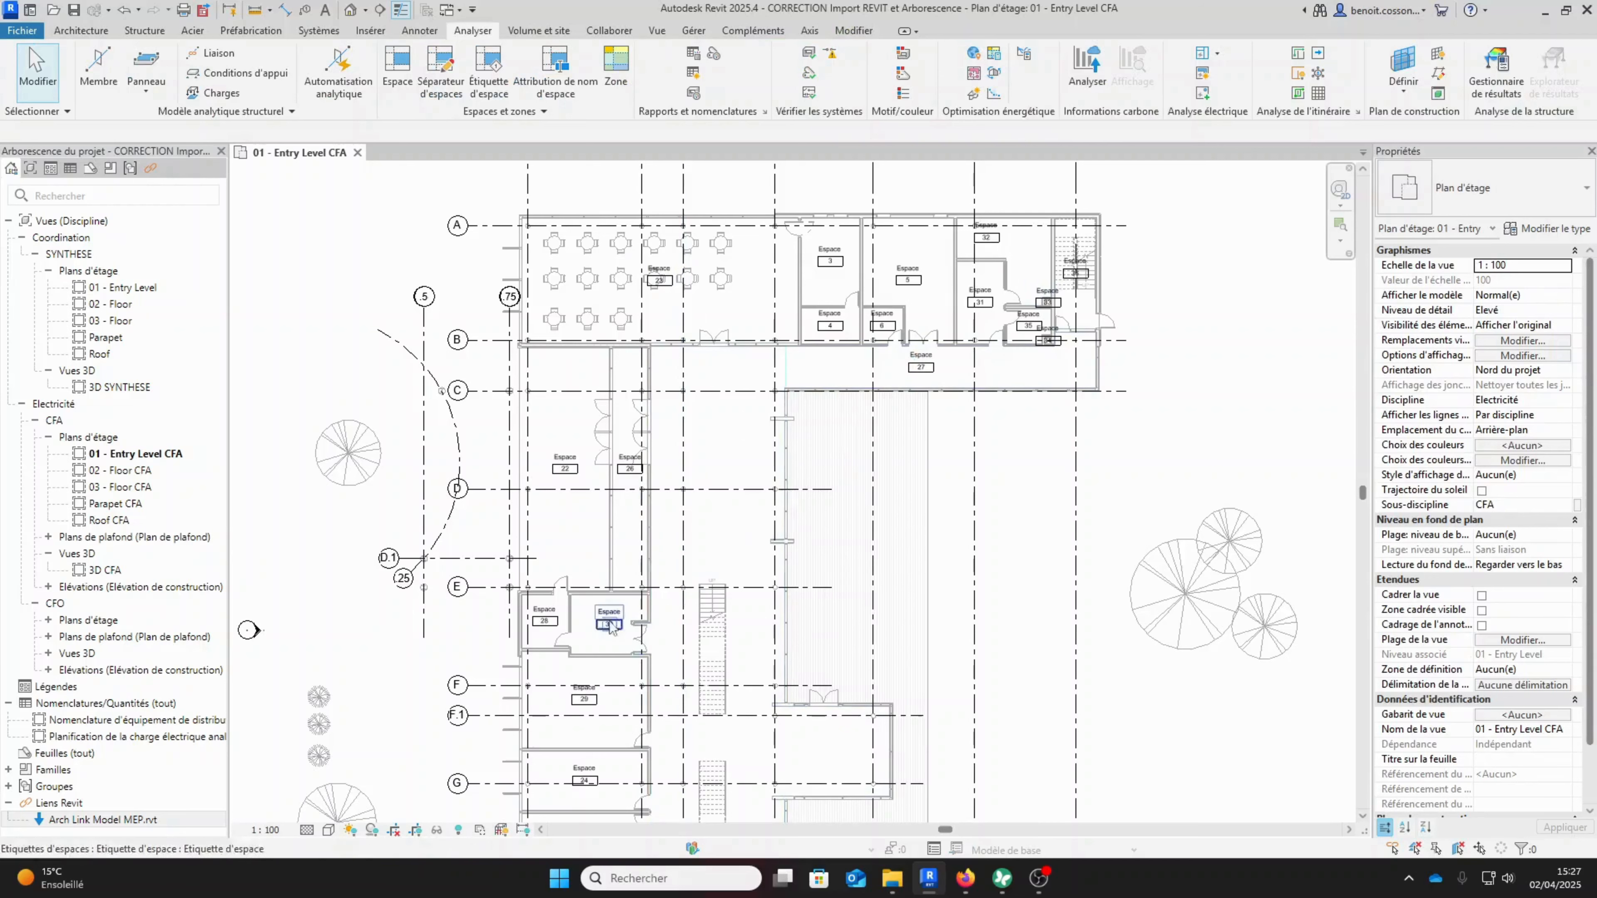
# Open the 02 - Floor CFA floor plan of the electrical discipline.
pyautogui.scroll(-4, 702, 675)
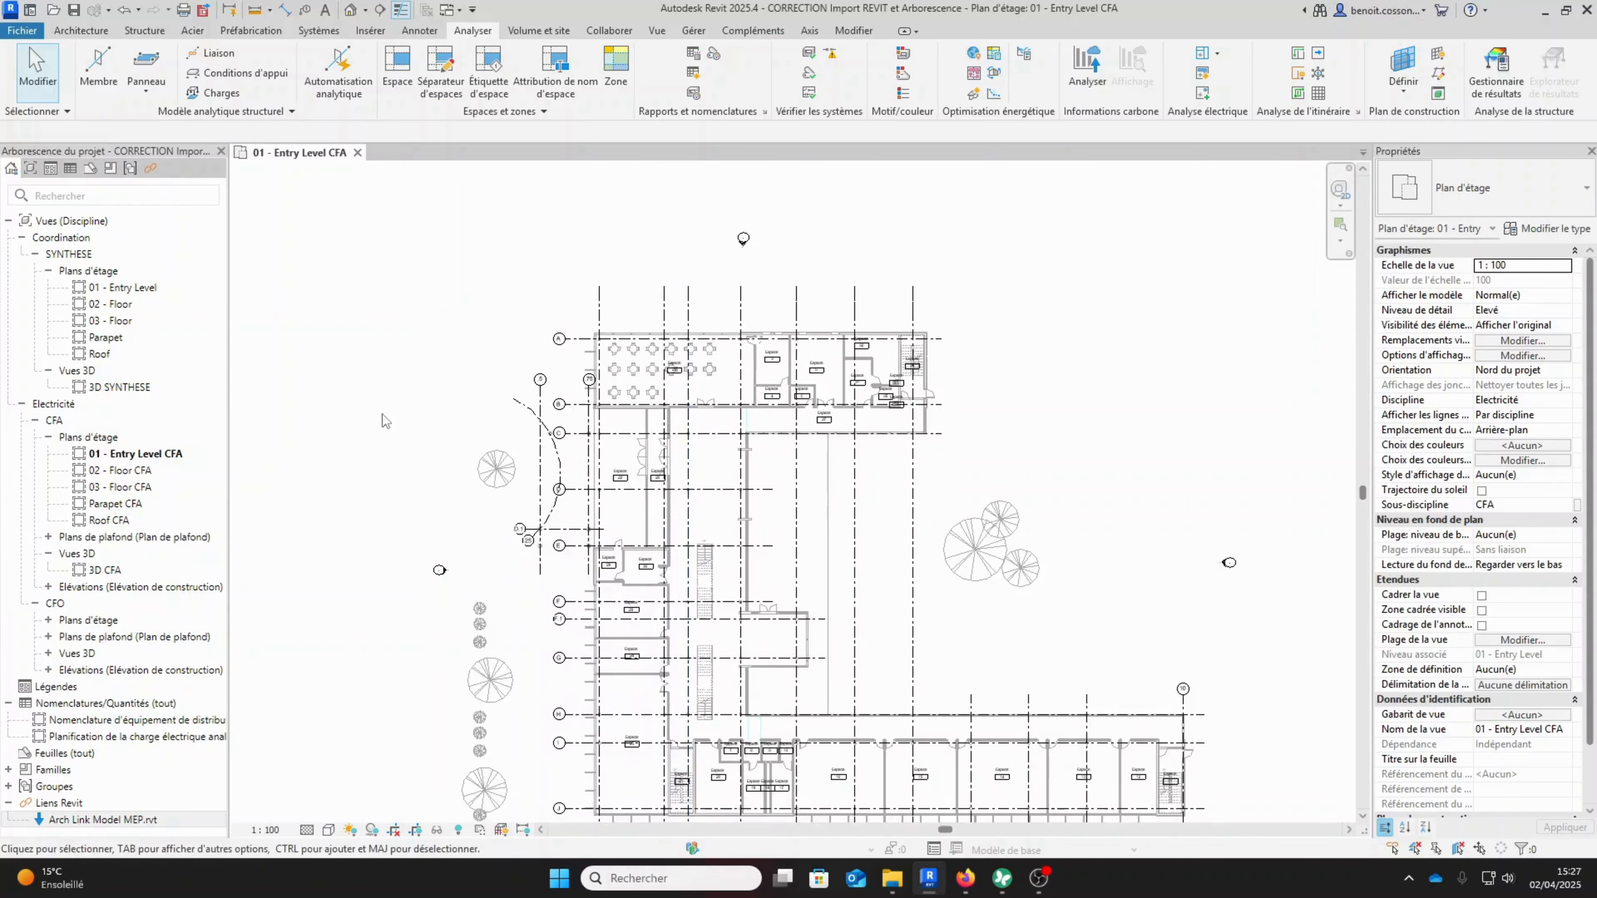
pyautogui.doubleClick(106, 304)
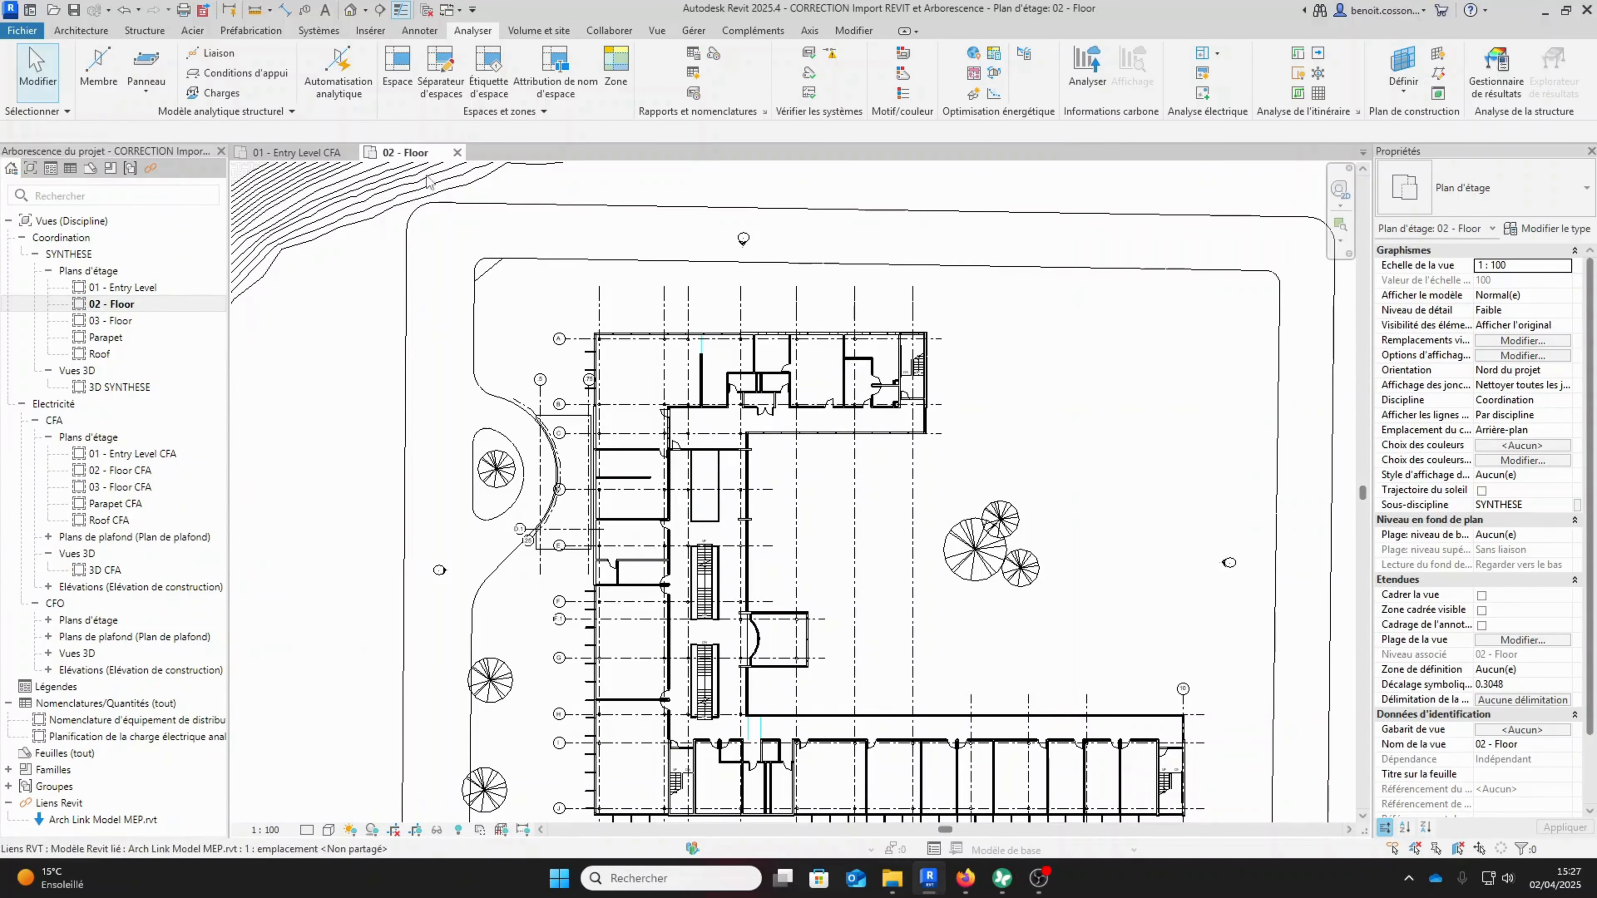
pyautogui.click(457, 153)
pyautogui.doubleClick(121, 471)
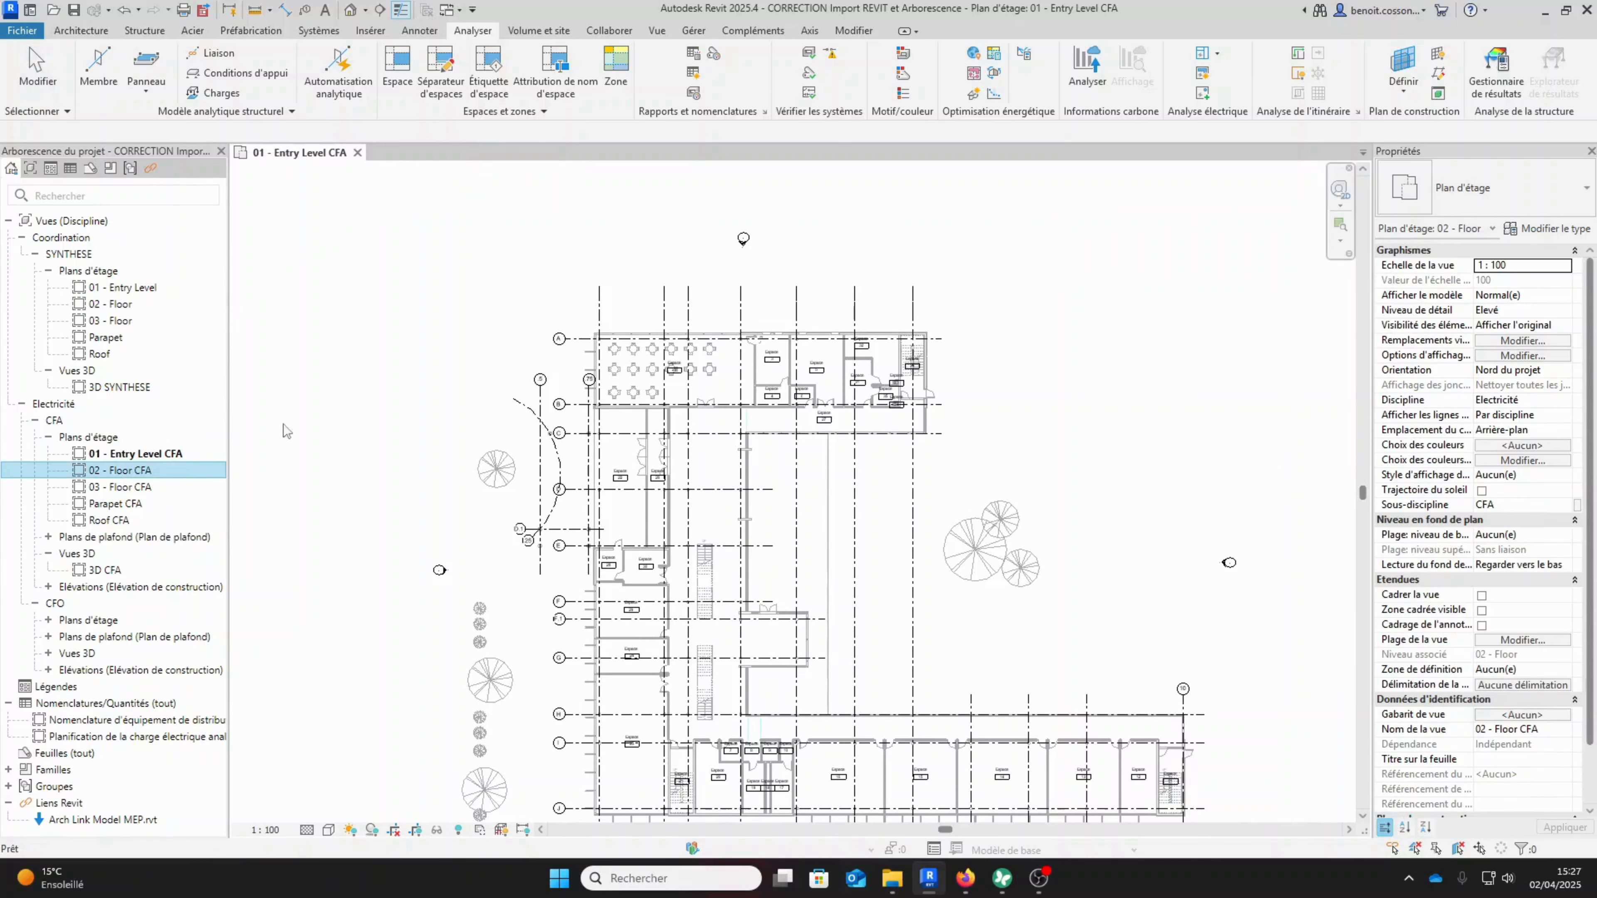
pyautogui.click(160, 470)
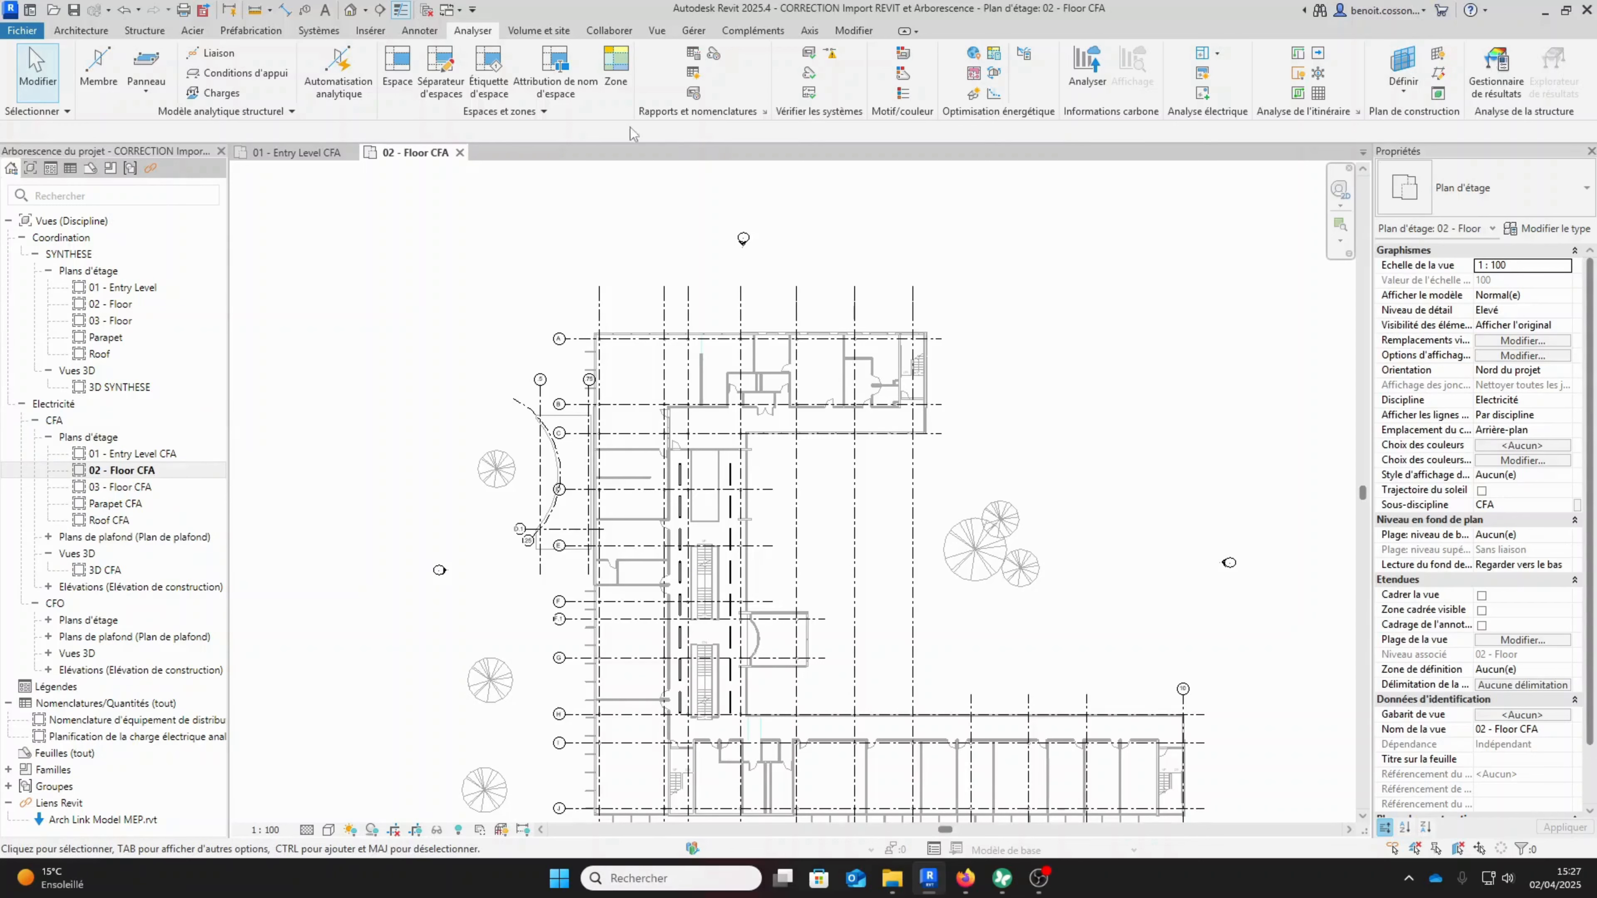
# Generate spaces automatically for every enclosed area of the 02 - Floor CFA plan and leave the Space command.
pyautogui.click(397, 69)
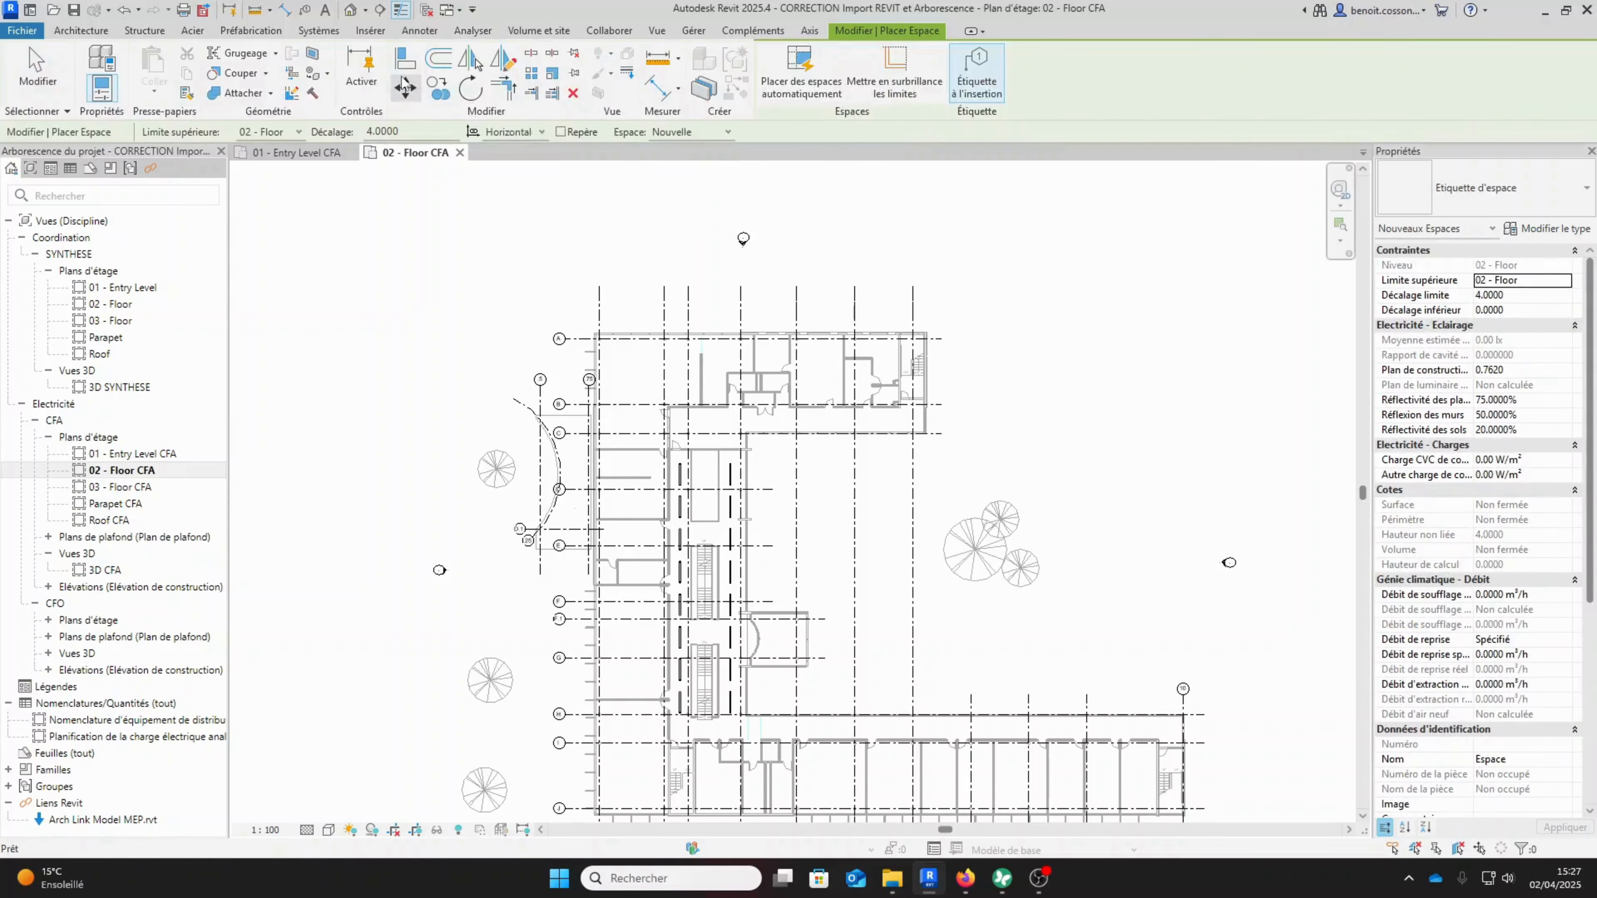
pyautogui.click(808, 89)
pyautogui.click(906, 442)
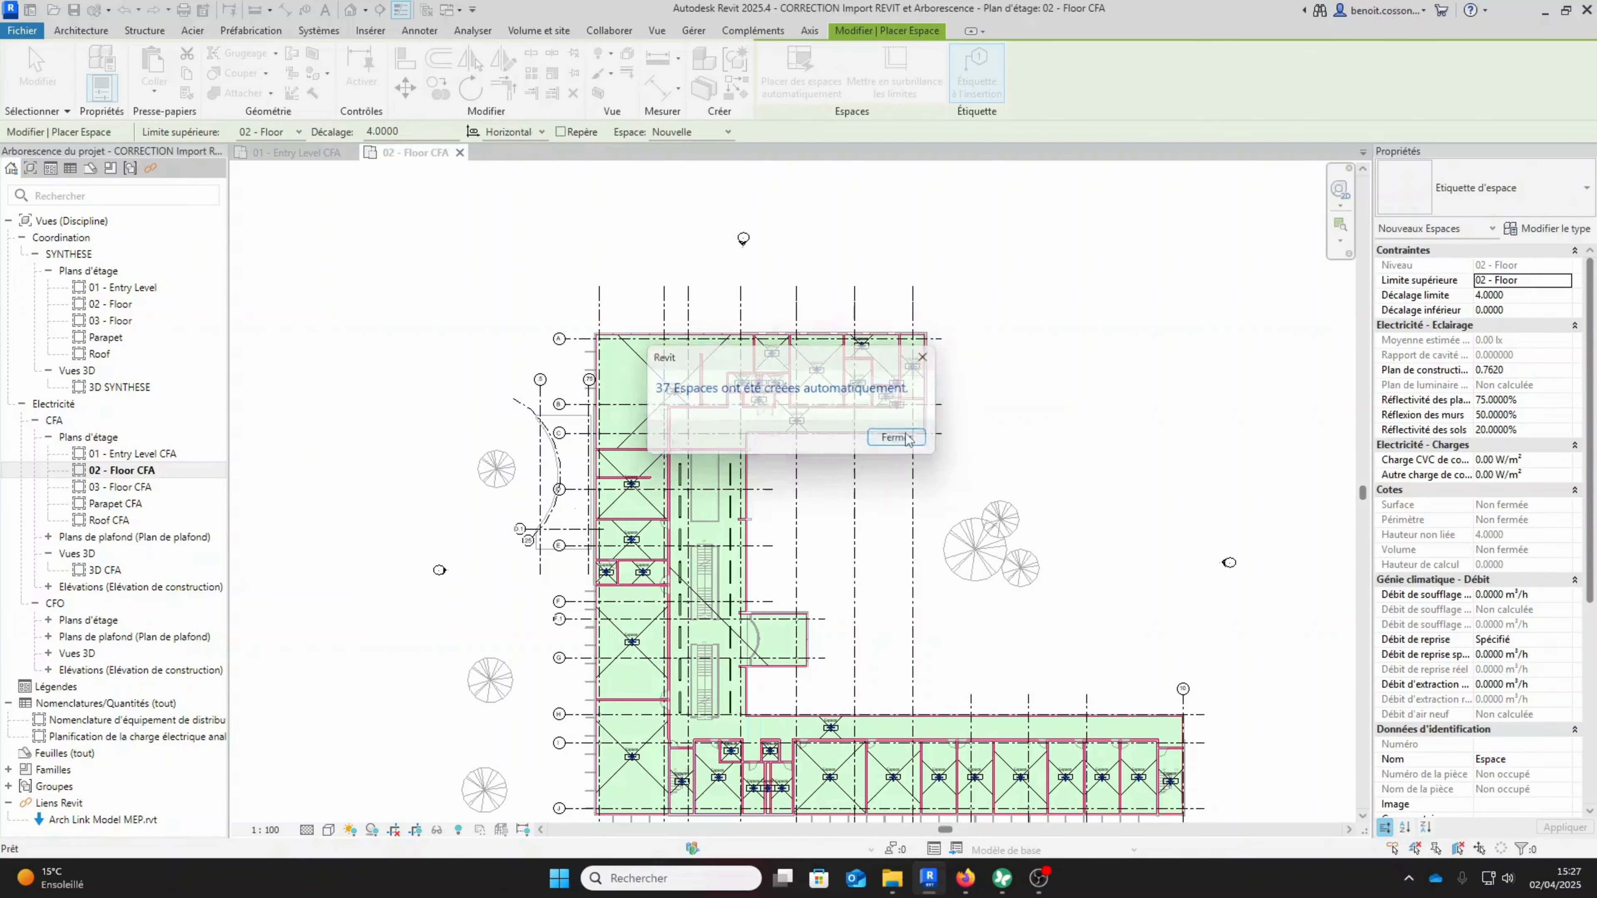
pyautogui.press('Escape')
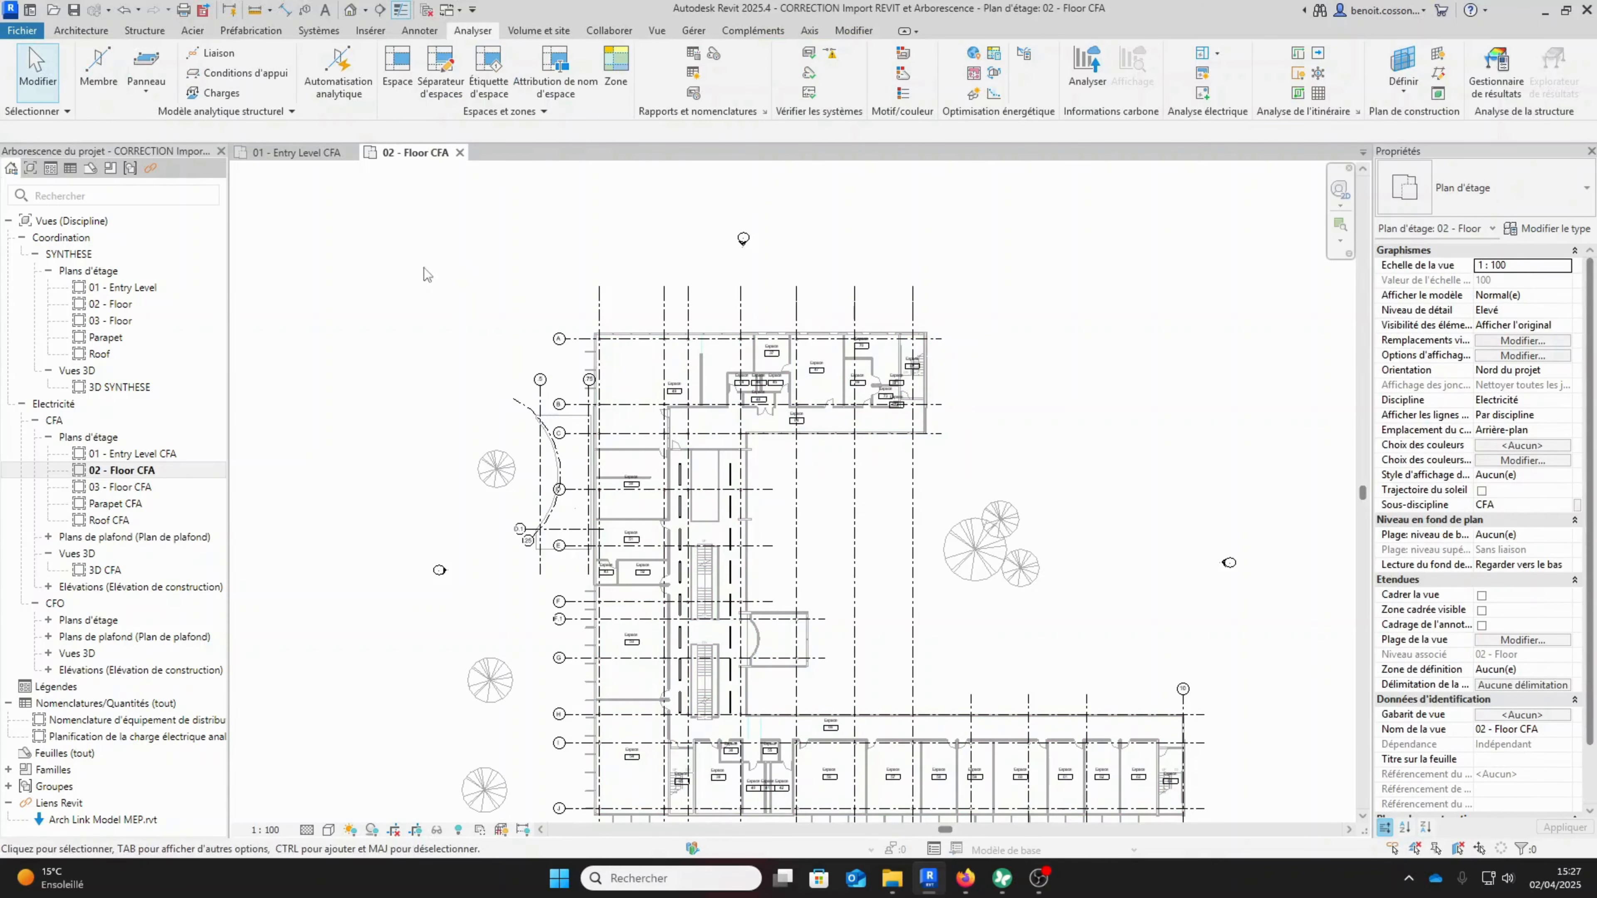
# From the 01 - Entry Level CFA plan, assign the linked rooms' names and numbers to the spaces on all levels and review the tags.
pyautogui.doubleClick(220, 454)
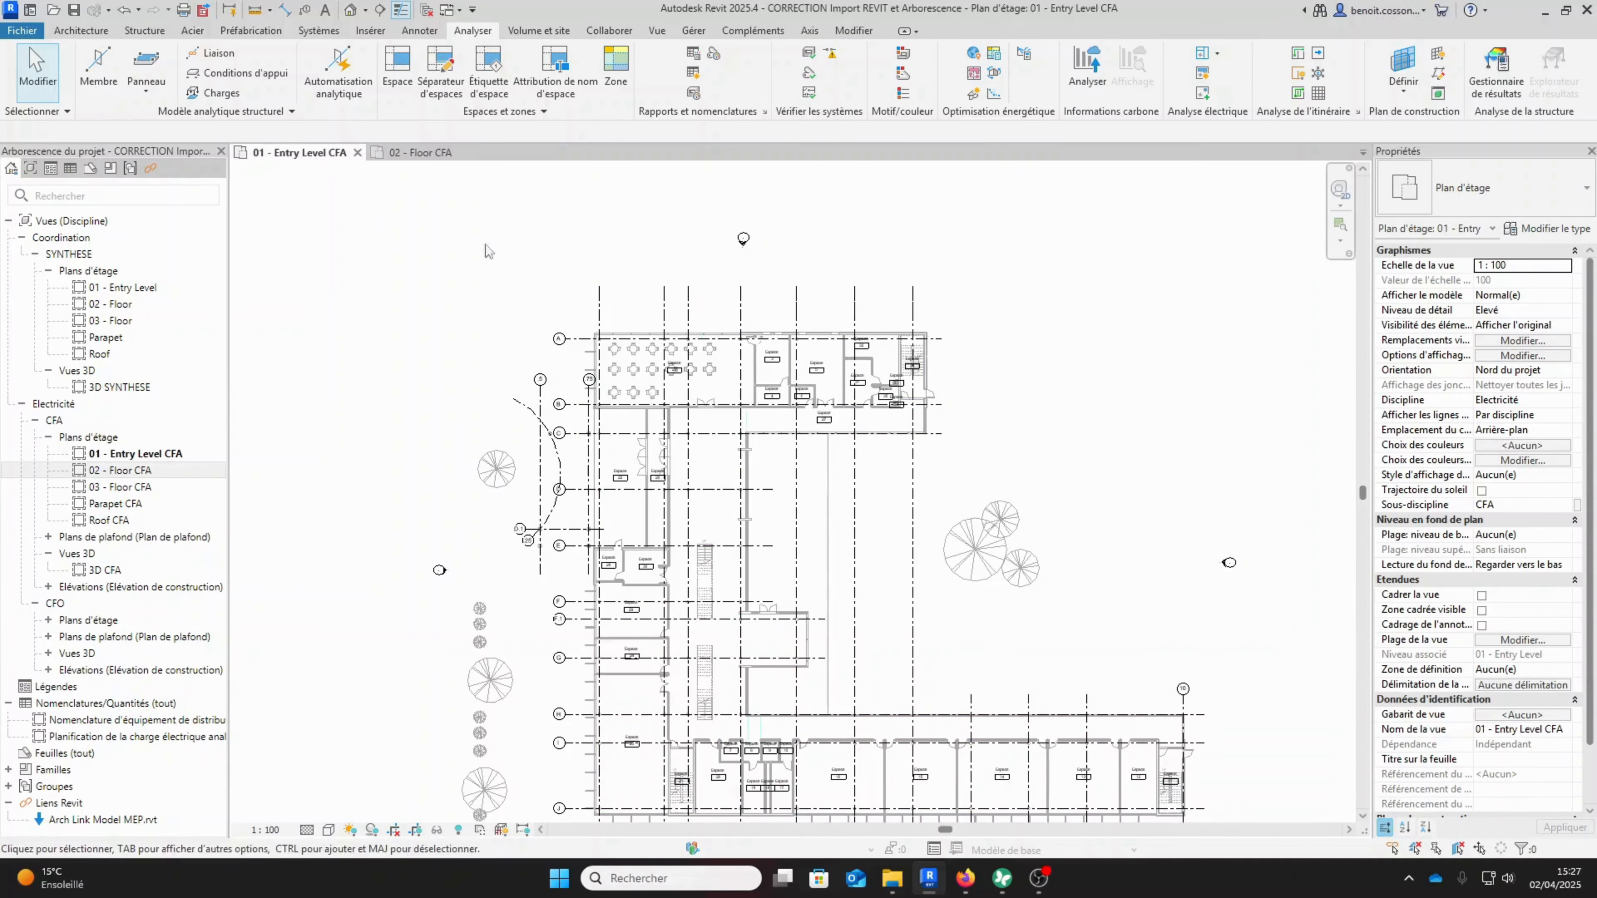
pyautogui.scroll(5, 701, 387)
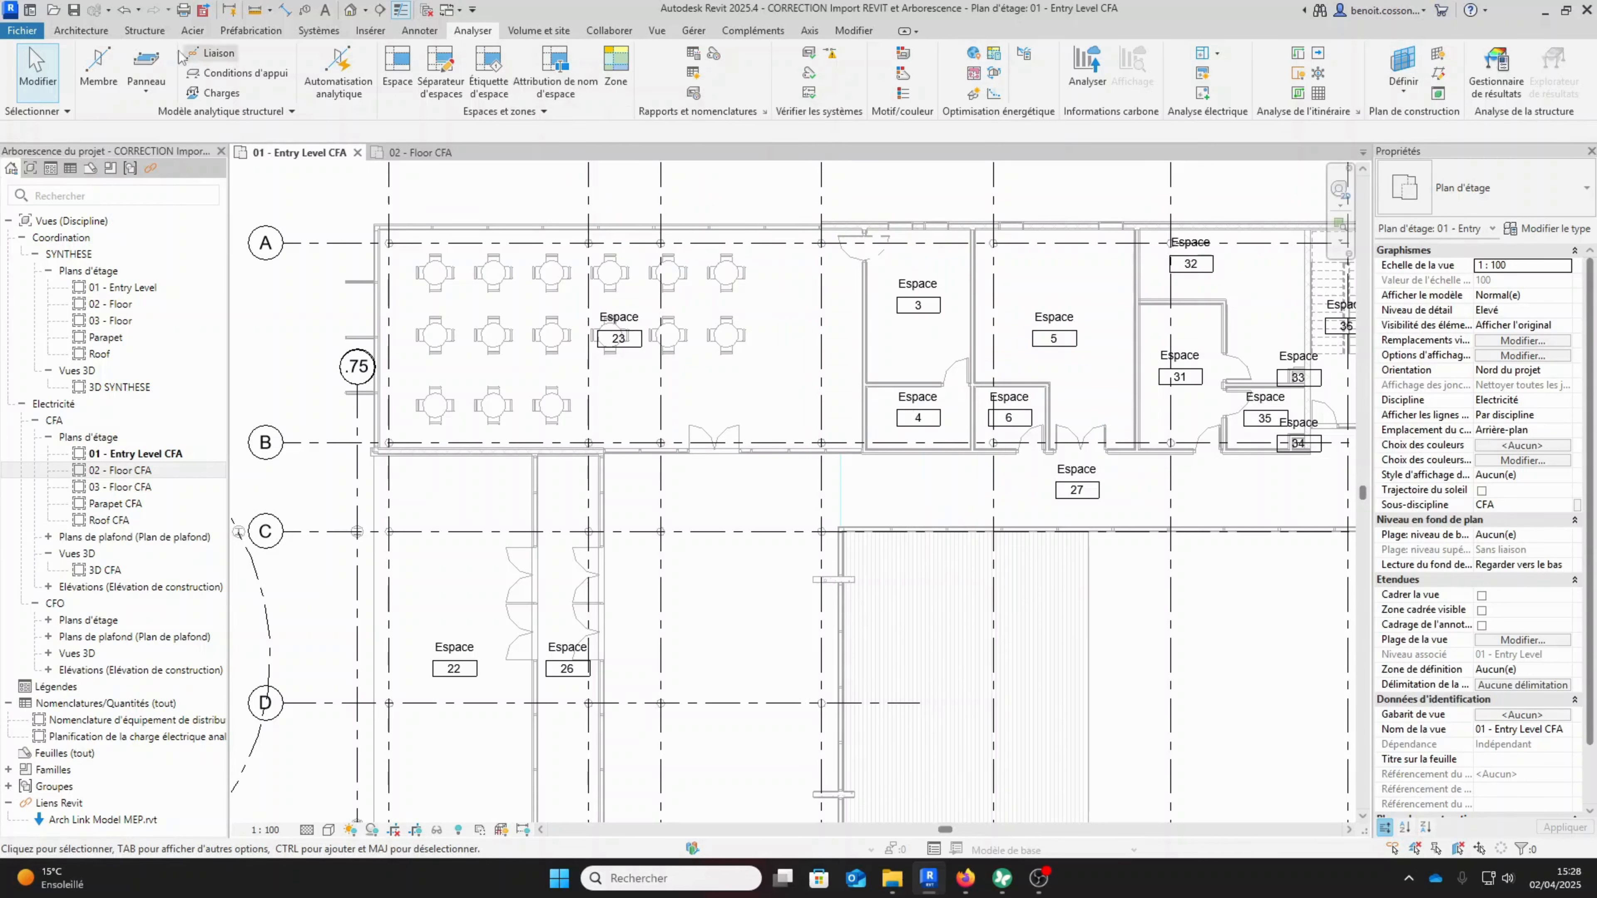
pyautogui.click(558, 86)
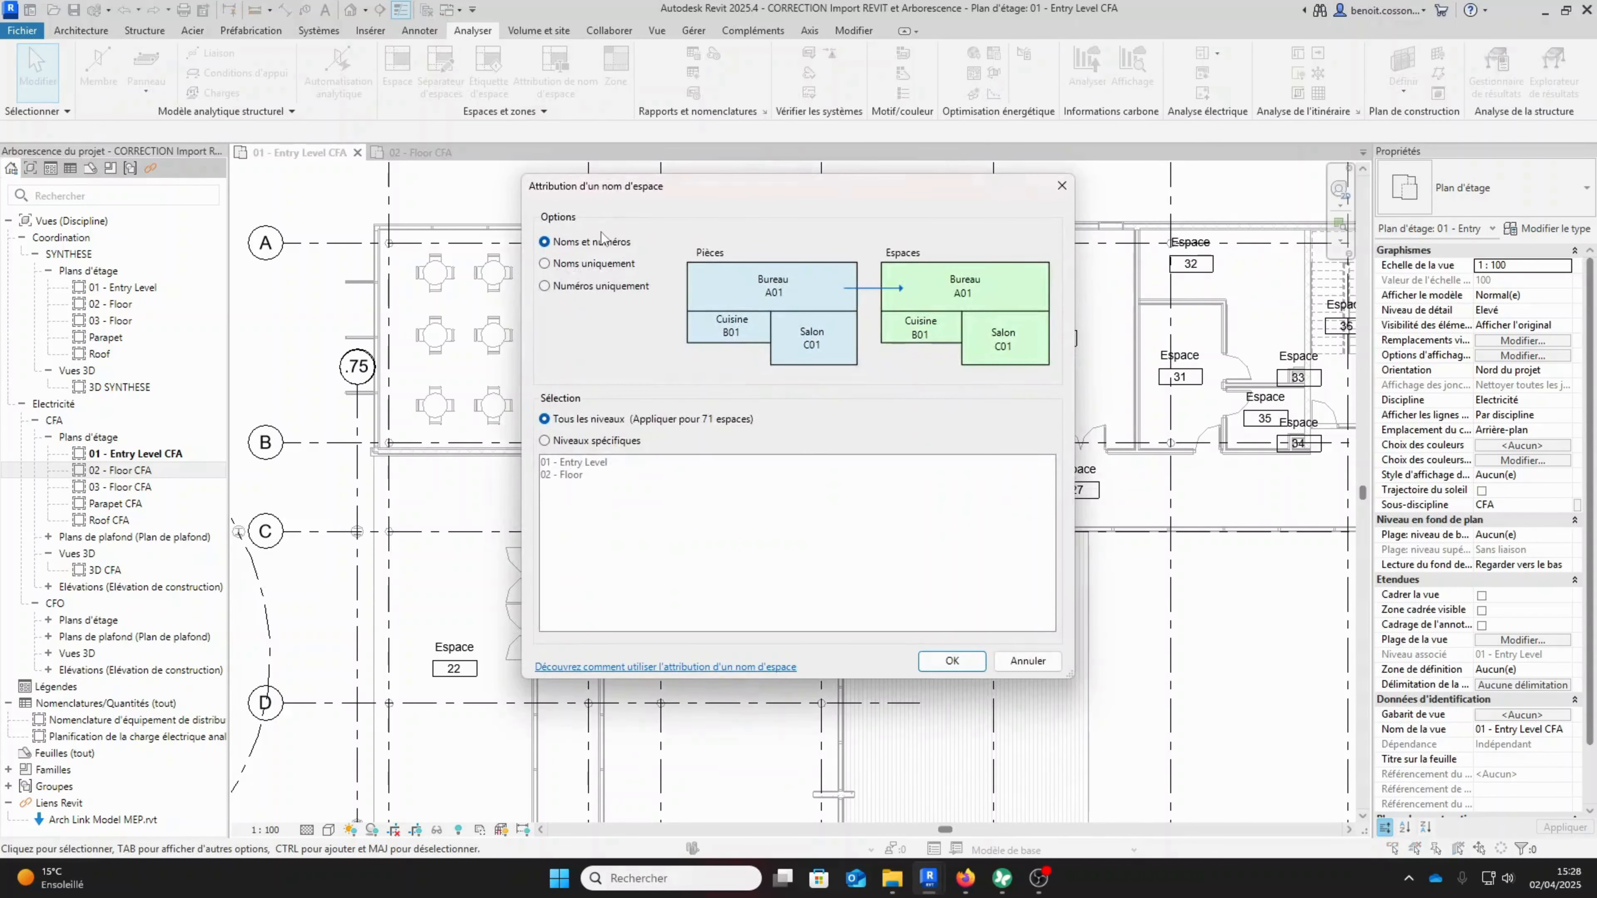
pyautogui.click(551, 249)
pyautogui.click(613, 245)
pyautogui.click(955, 660)
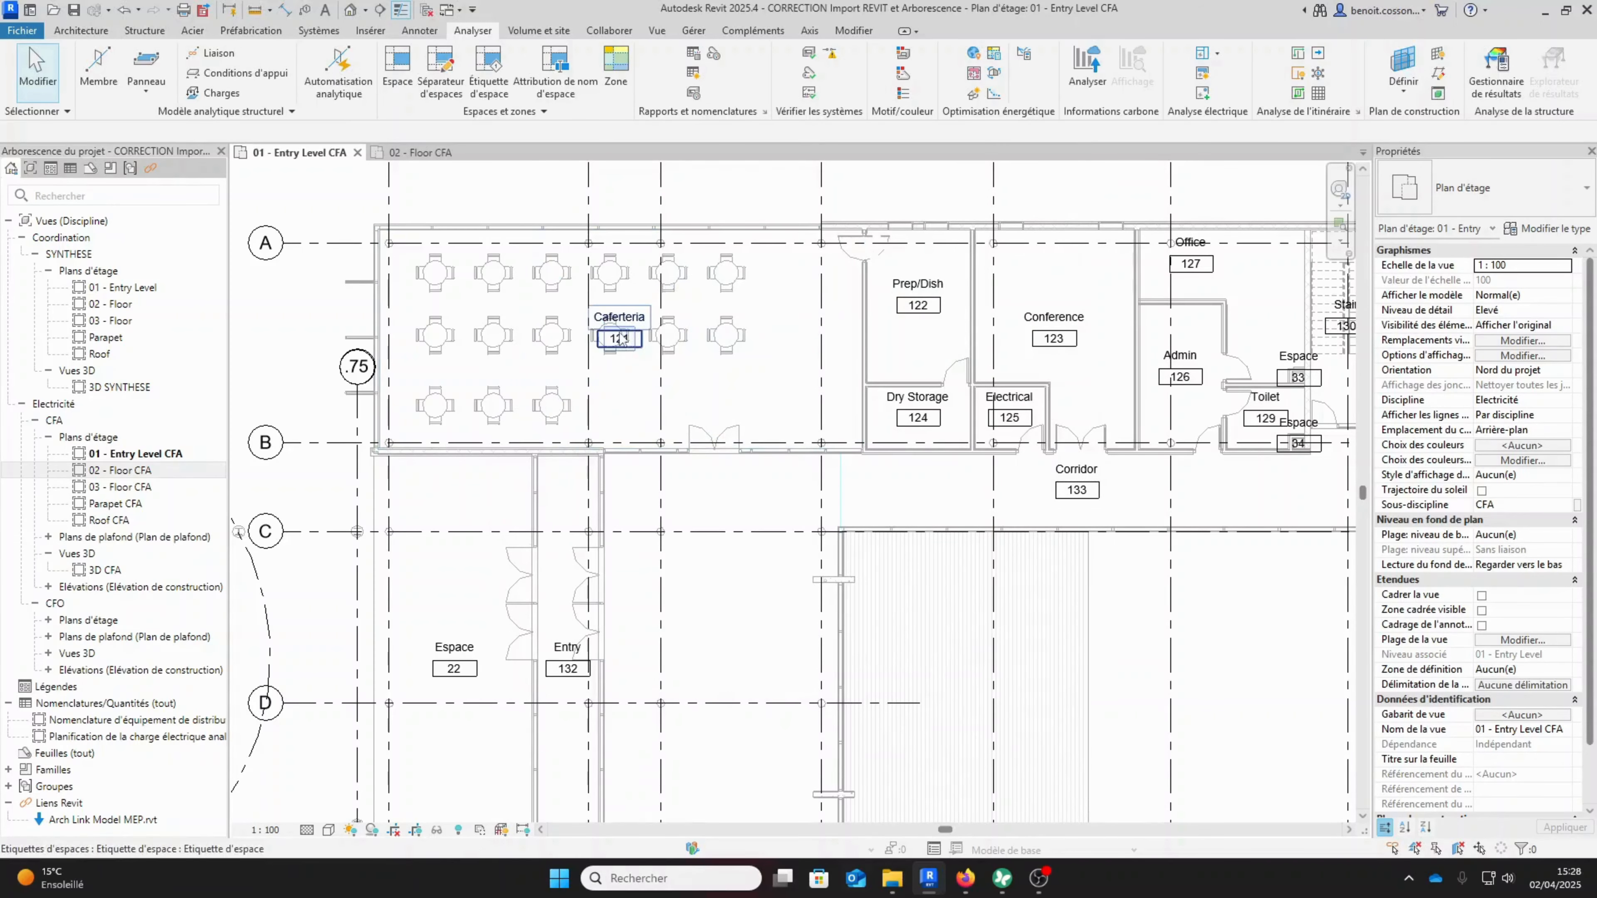
pyautogui.scroll(-4, 1193, 401)
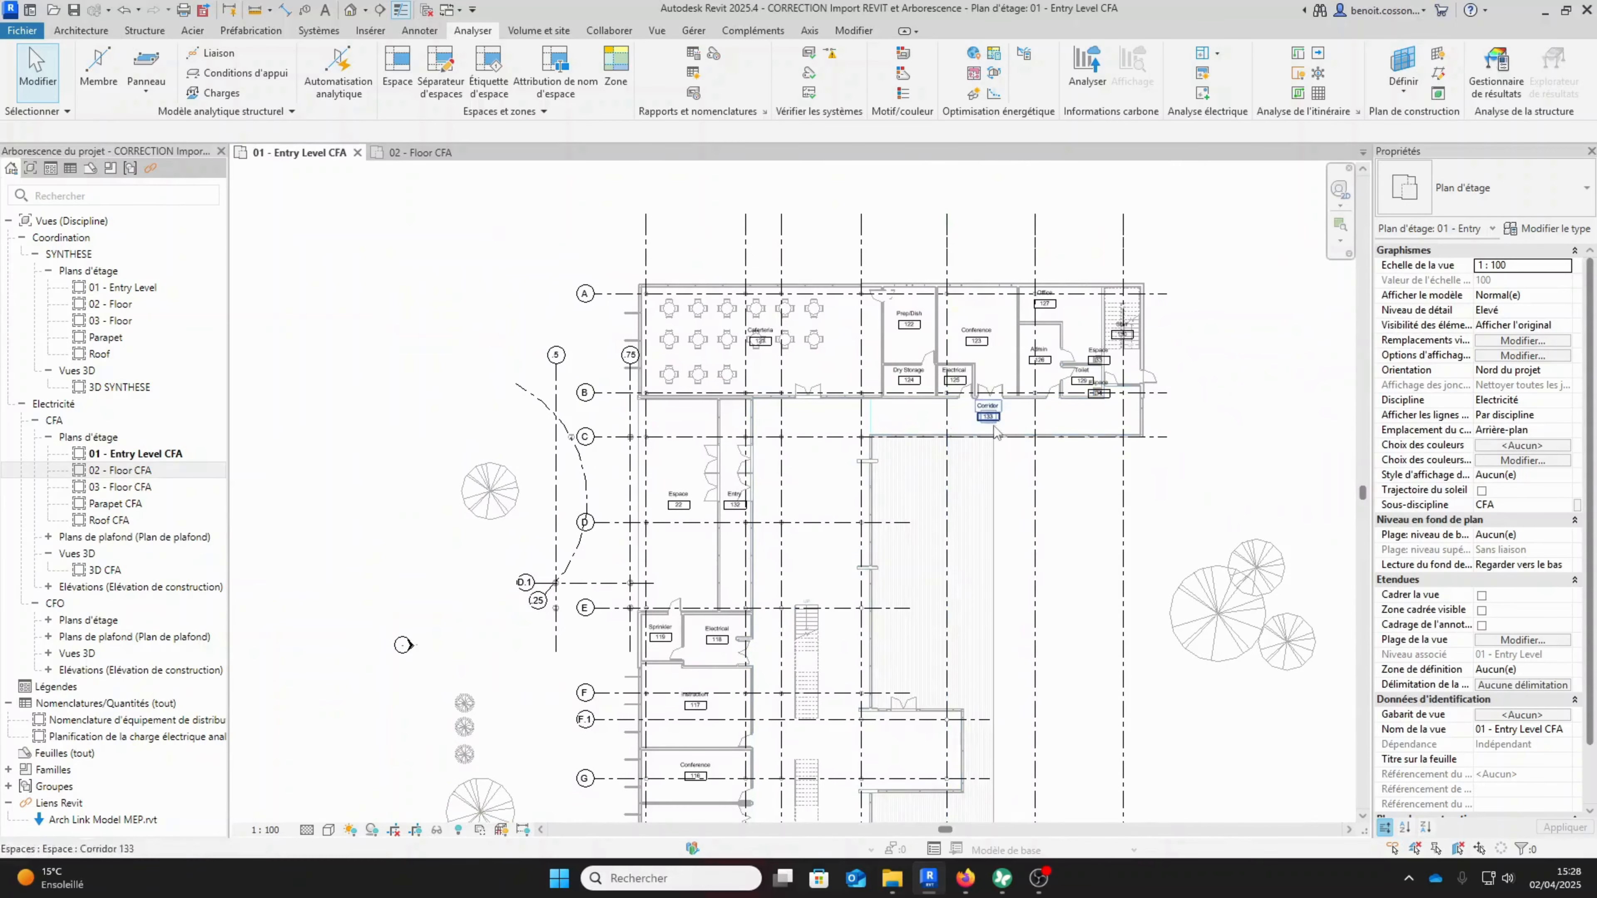
pyautogui.moveTo(677, 483); pyautogui.dragTo(704, 206, button='middle')
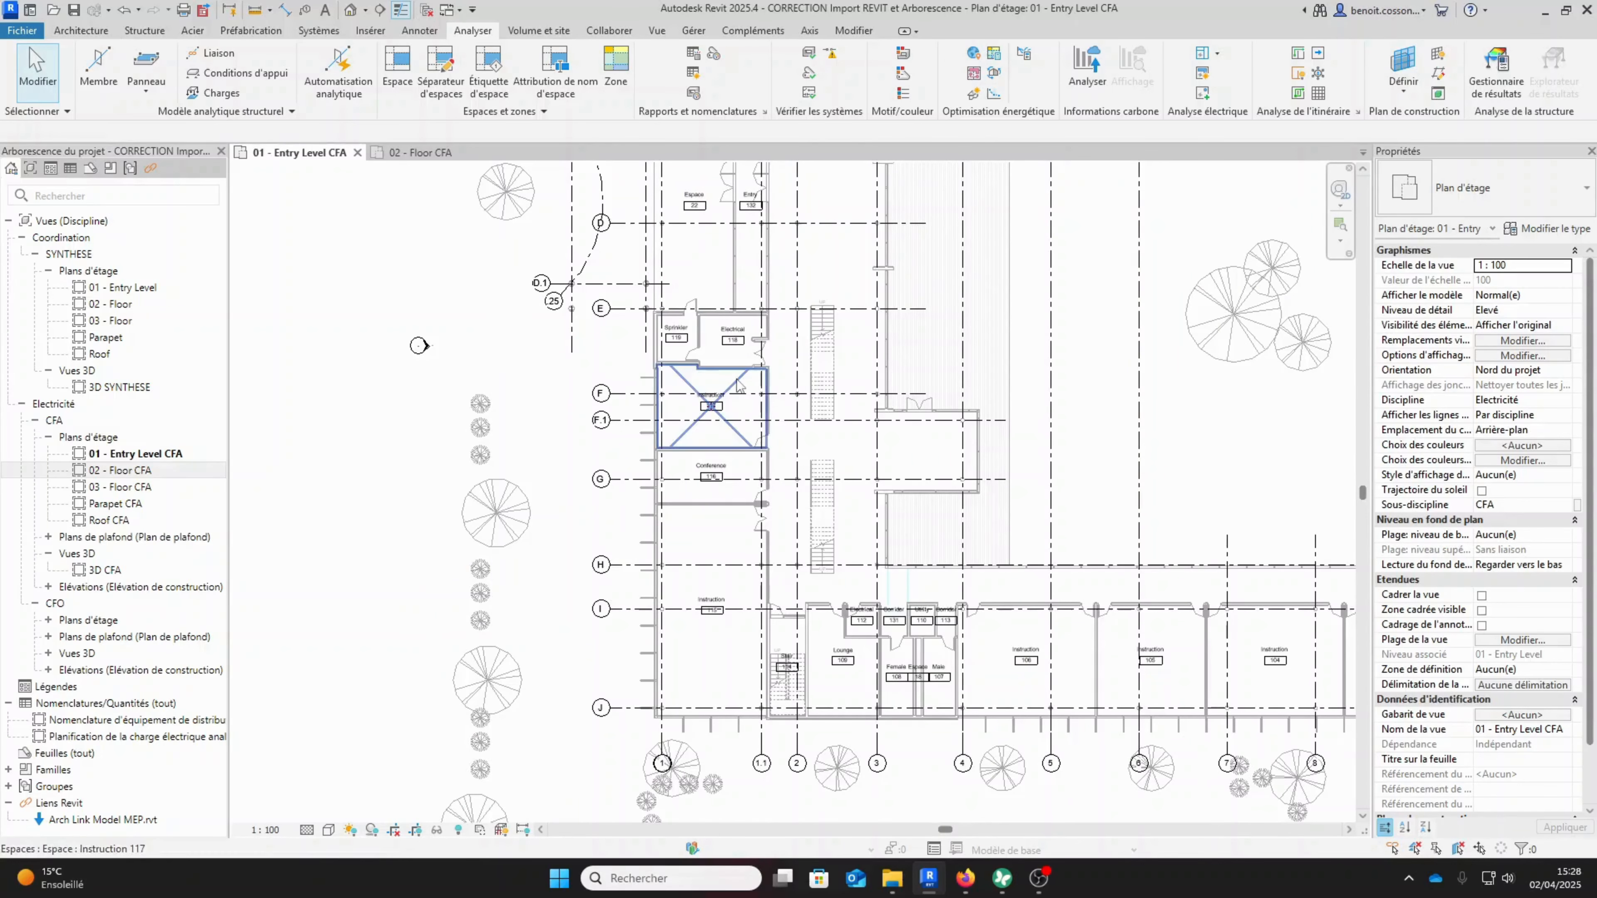
pyautogui.scroll(3, 726, 371)
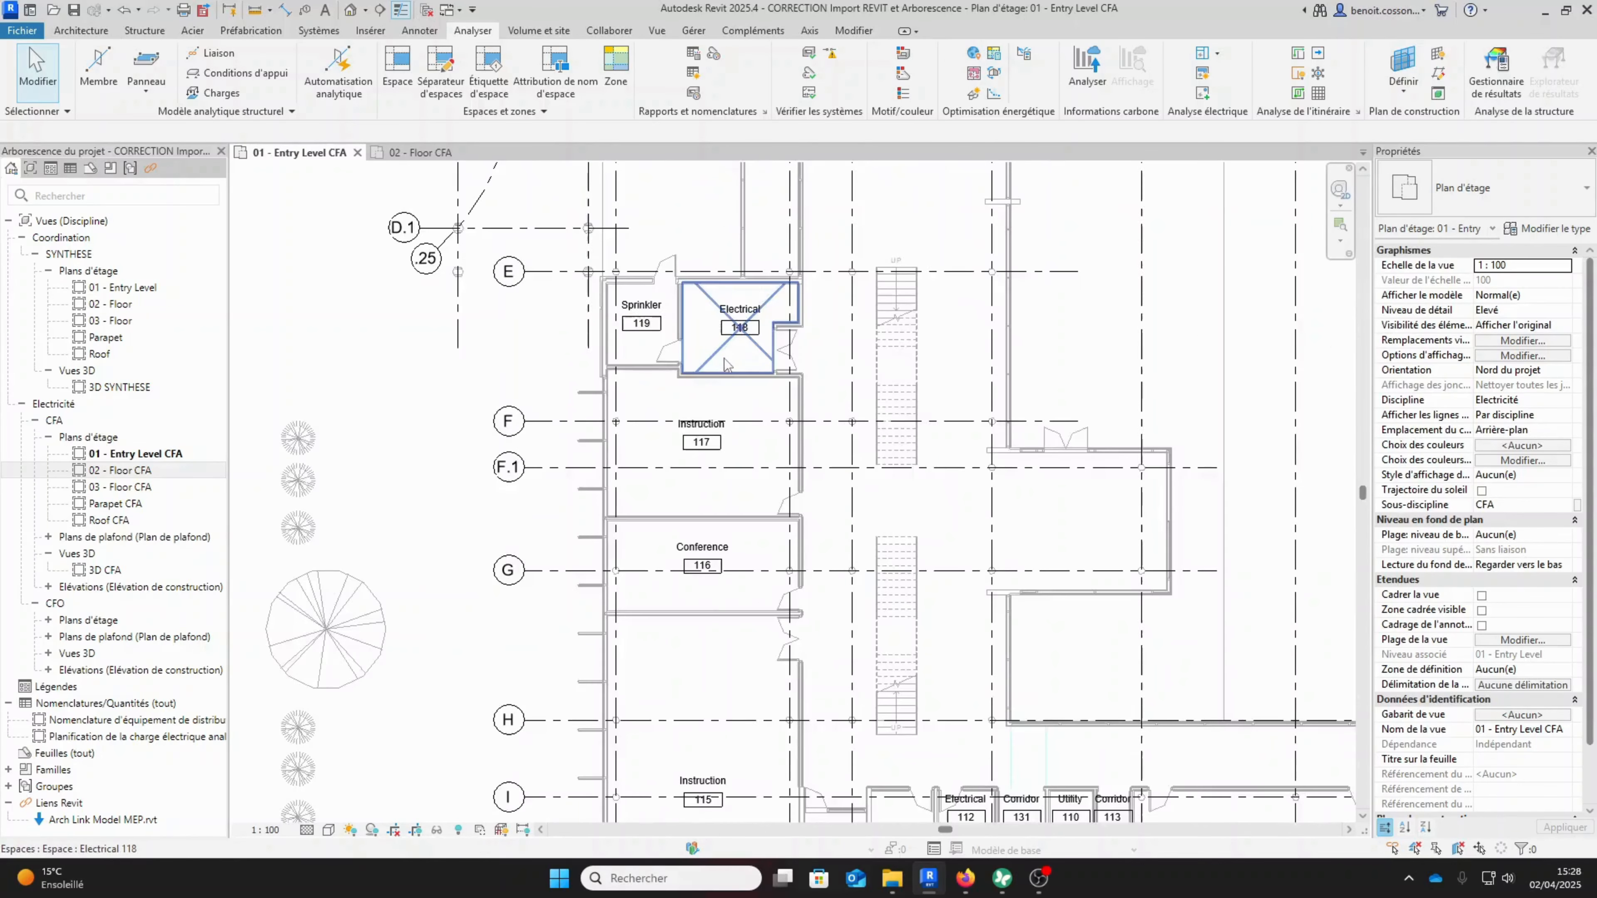
# Examine the names and numbers on the space tags across the whole 01 - Entry Level CFA plan.
pyautogui.scroll(-3, 726, 356)
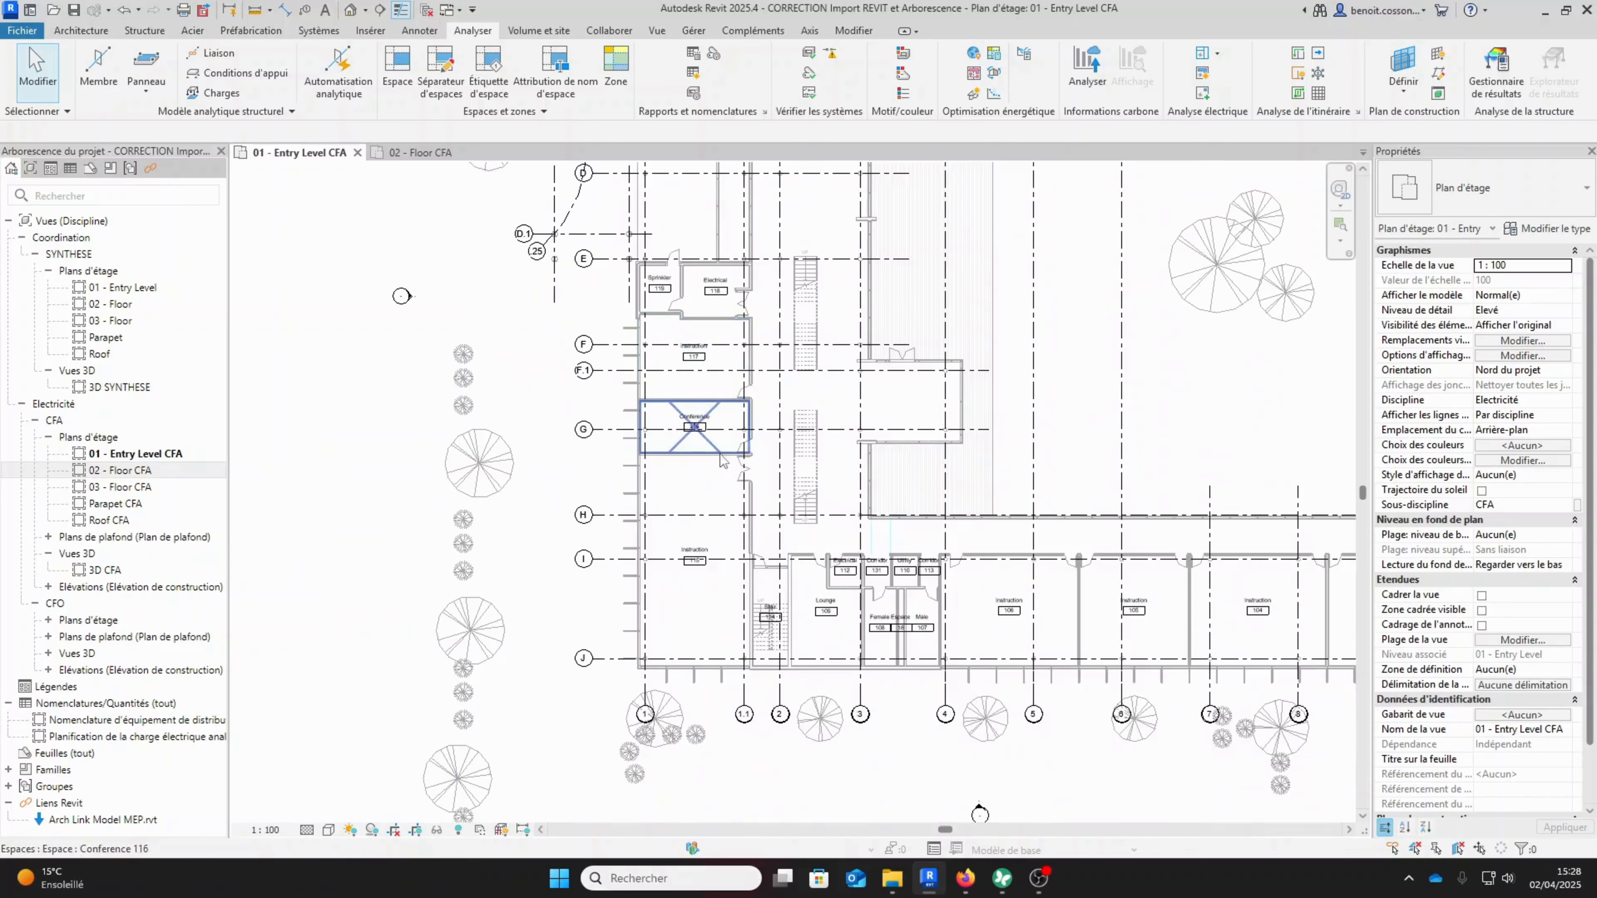
pyautogui.scroll(4, 704, 409)
pyautogui.scroll(-4, 703, 410)
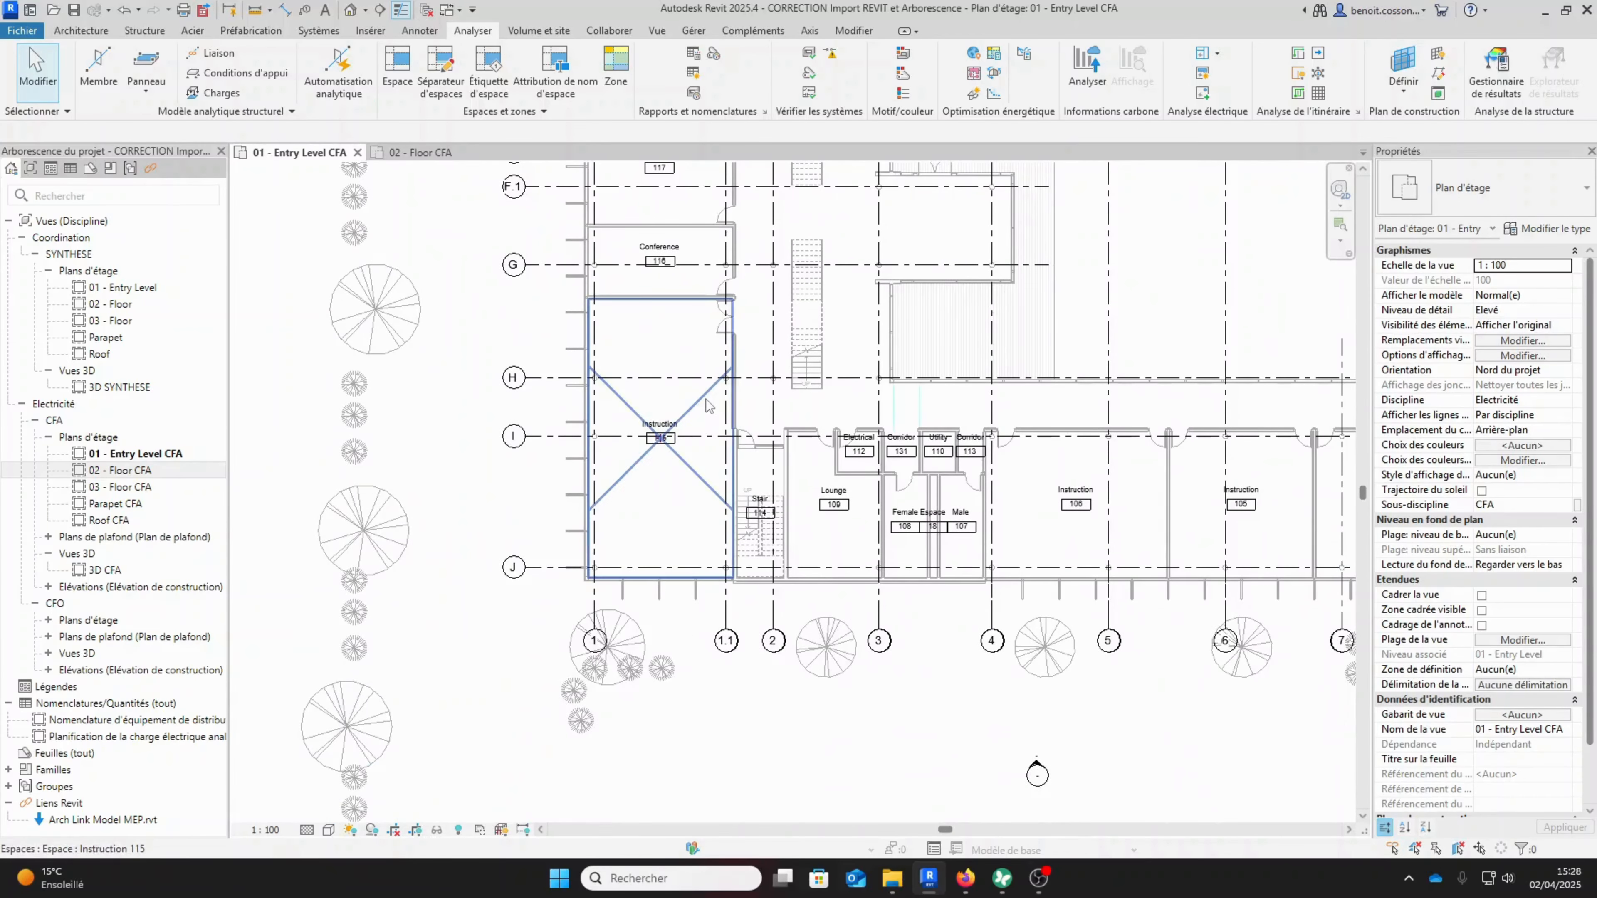
pyautogui.scroll(-3, 828, 448)
pyautogui.scroll(-3, 831, 448)
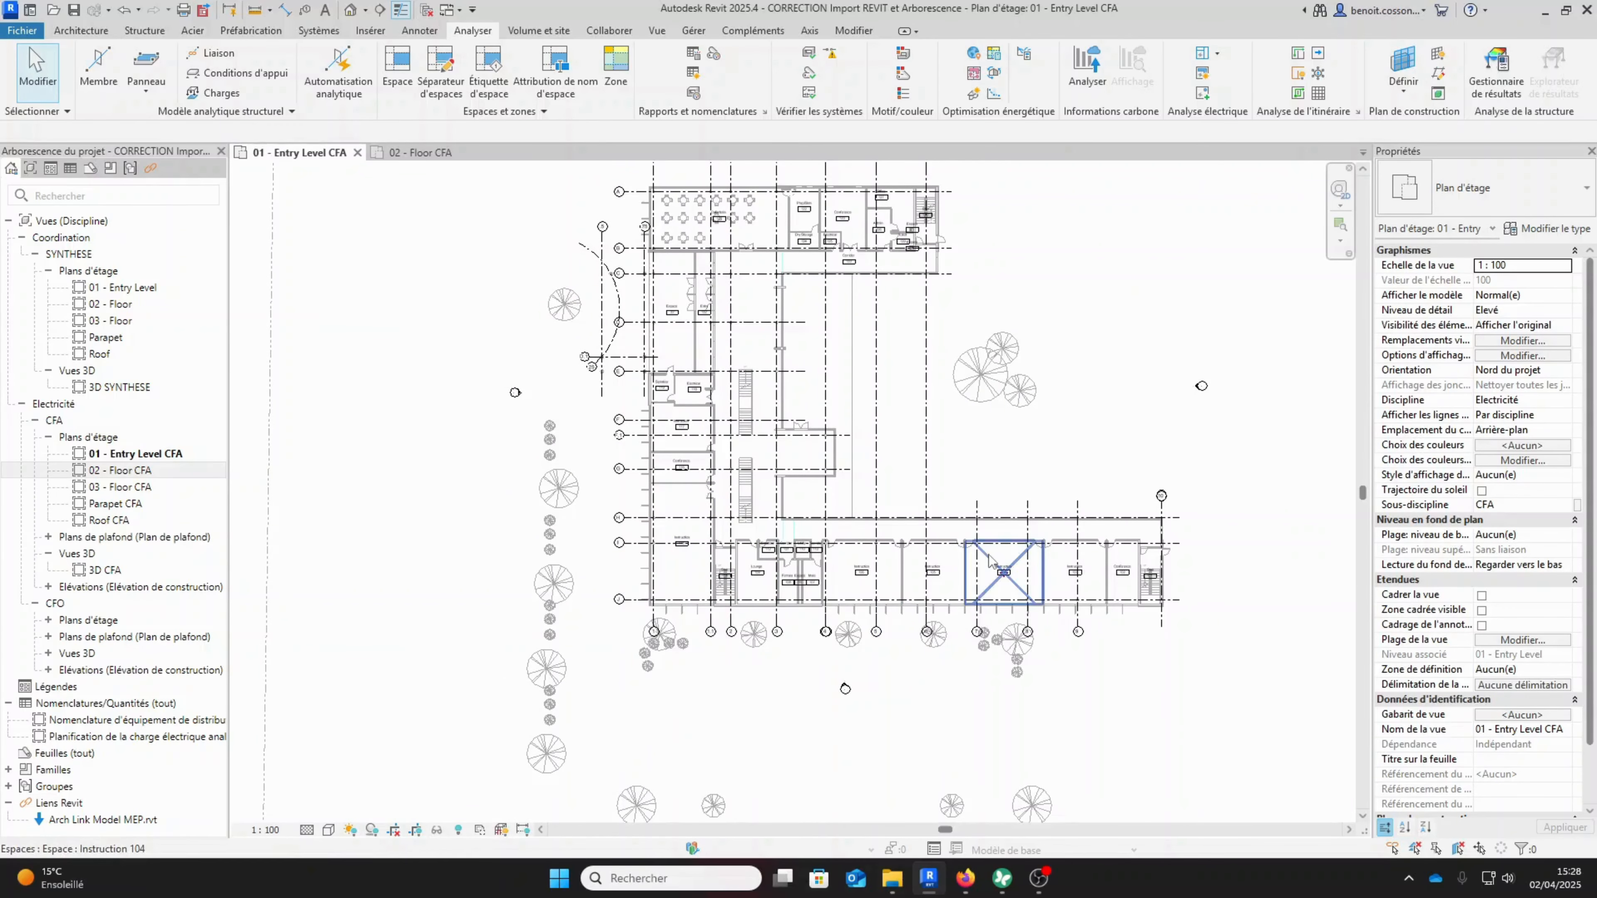
pyautogui.scroll(2, 989, 560)
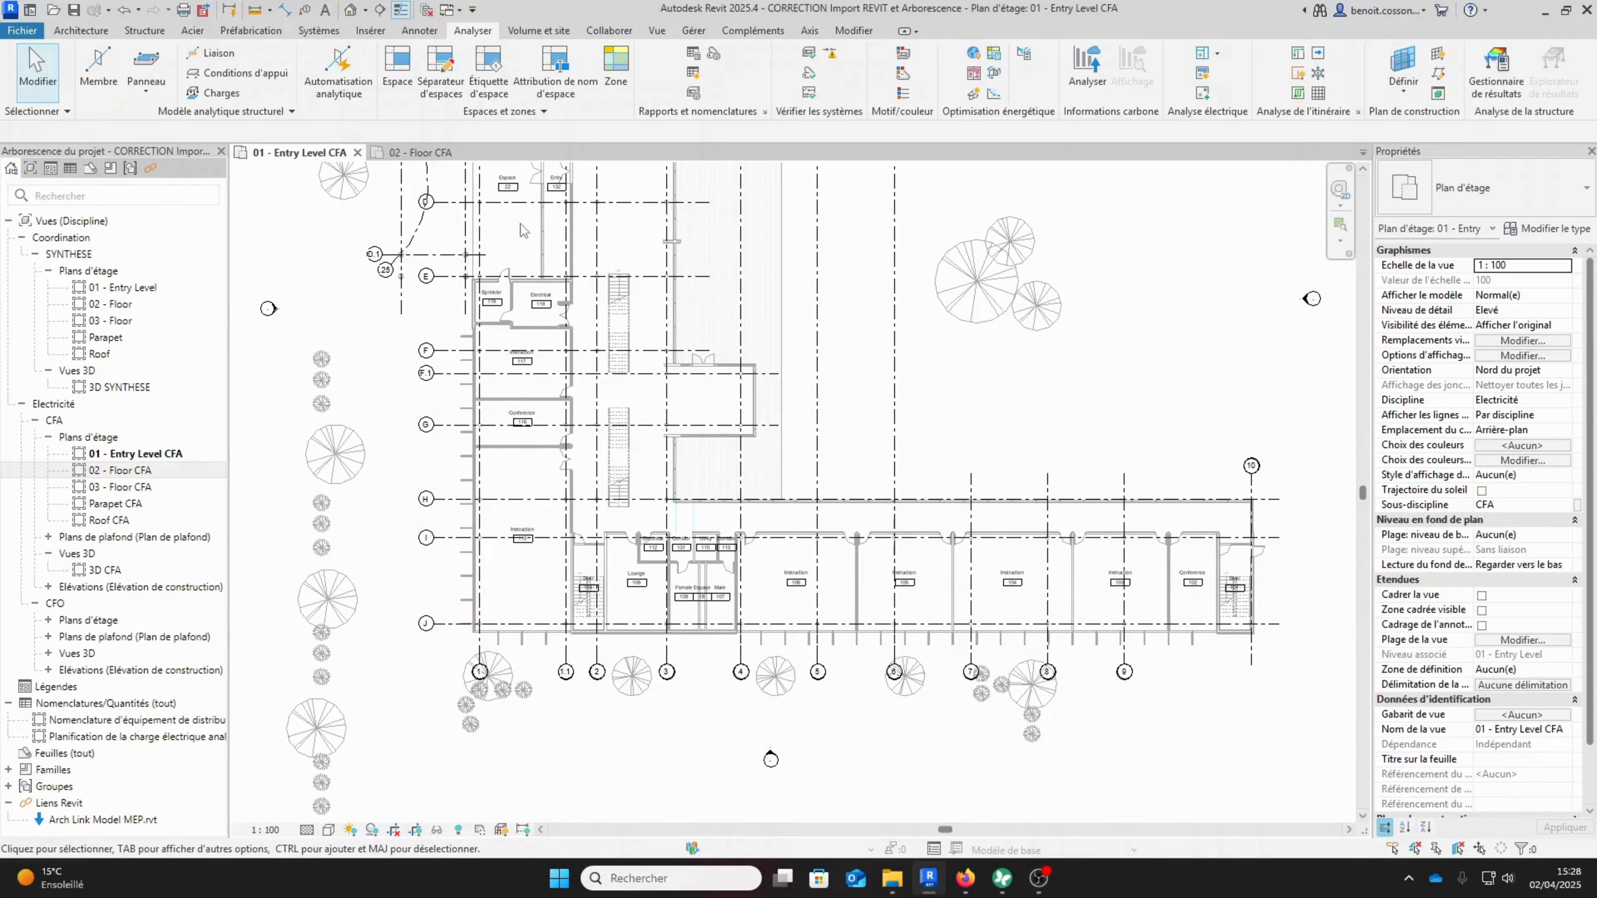
pyautogui.moveTo(520, 230); pyautogui.dragTo(629, 511, button='middle')
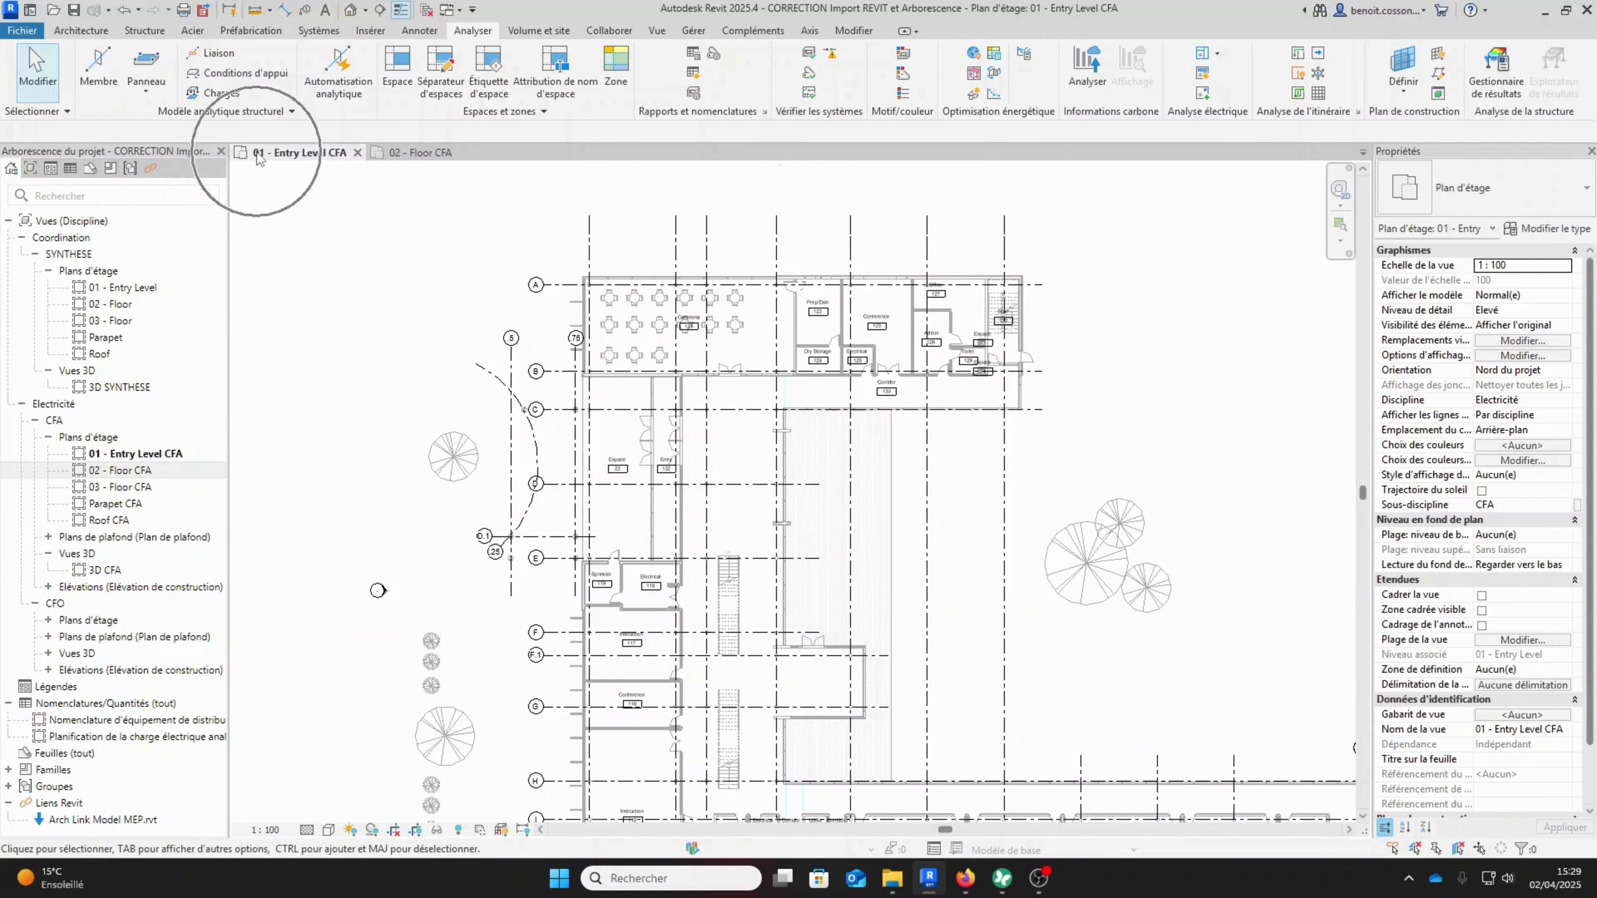
pyautogui.click(400, 154)
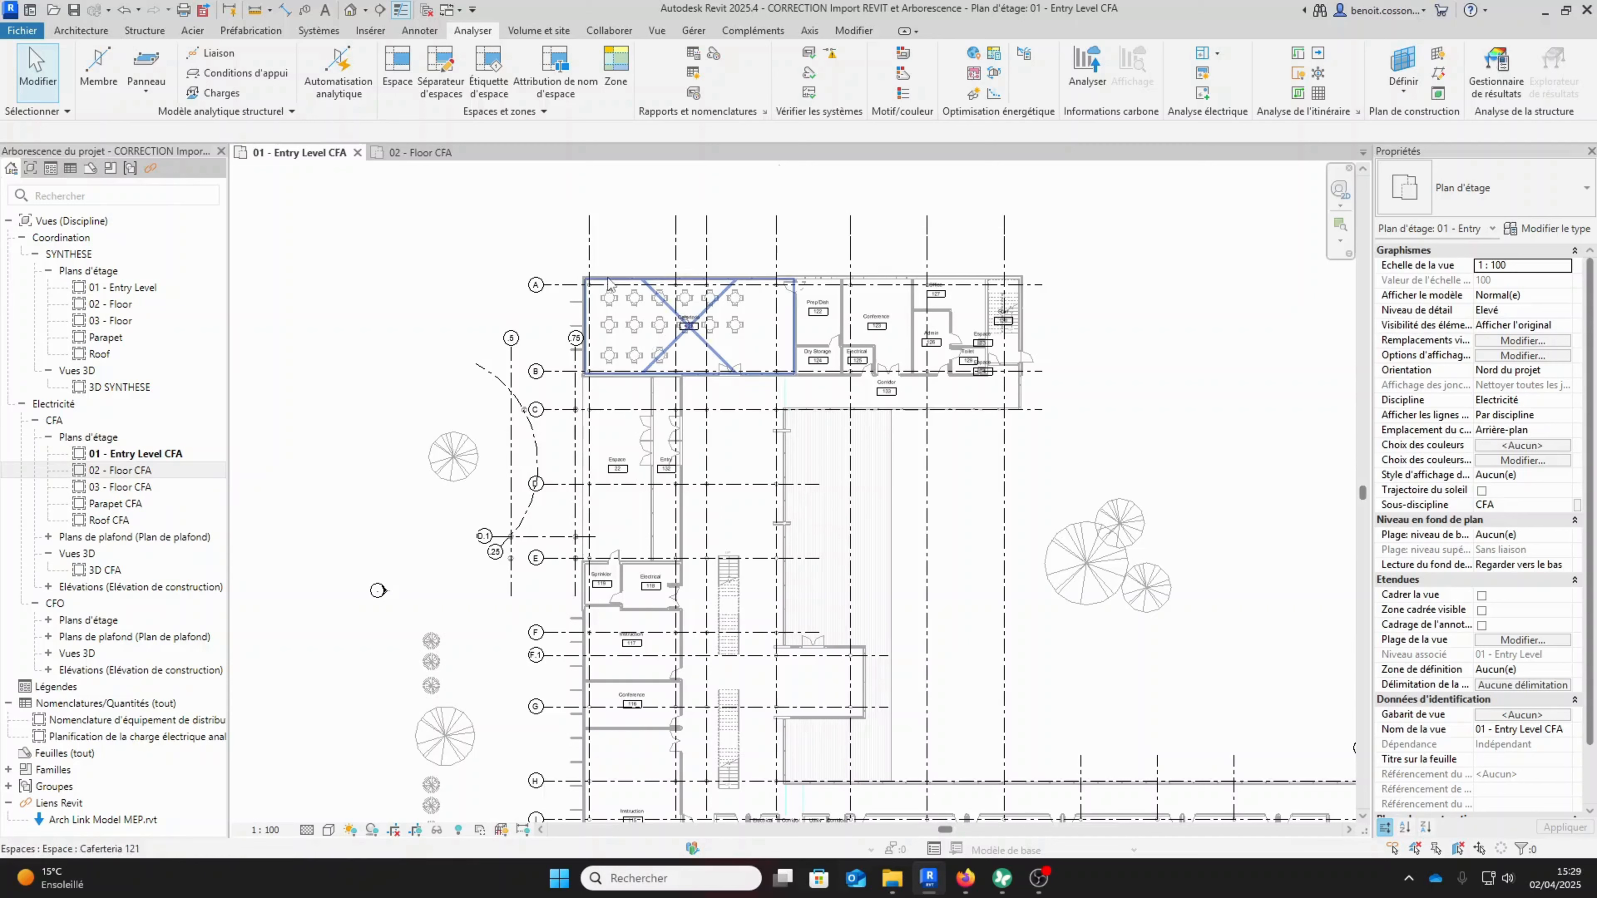
# Select the Cafeteria space, review its number and name against the linked room's identity data, and deselect it.
pyautogui.click(718, 307)
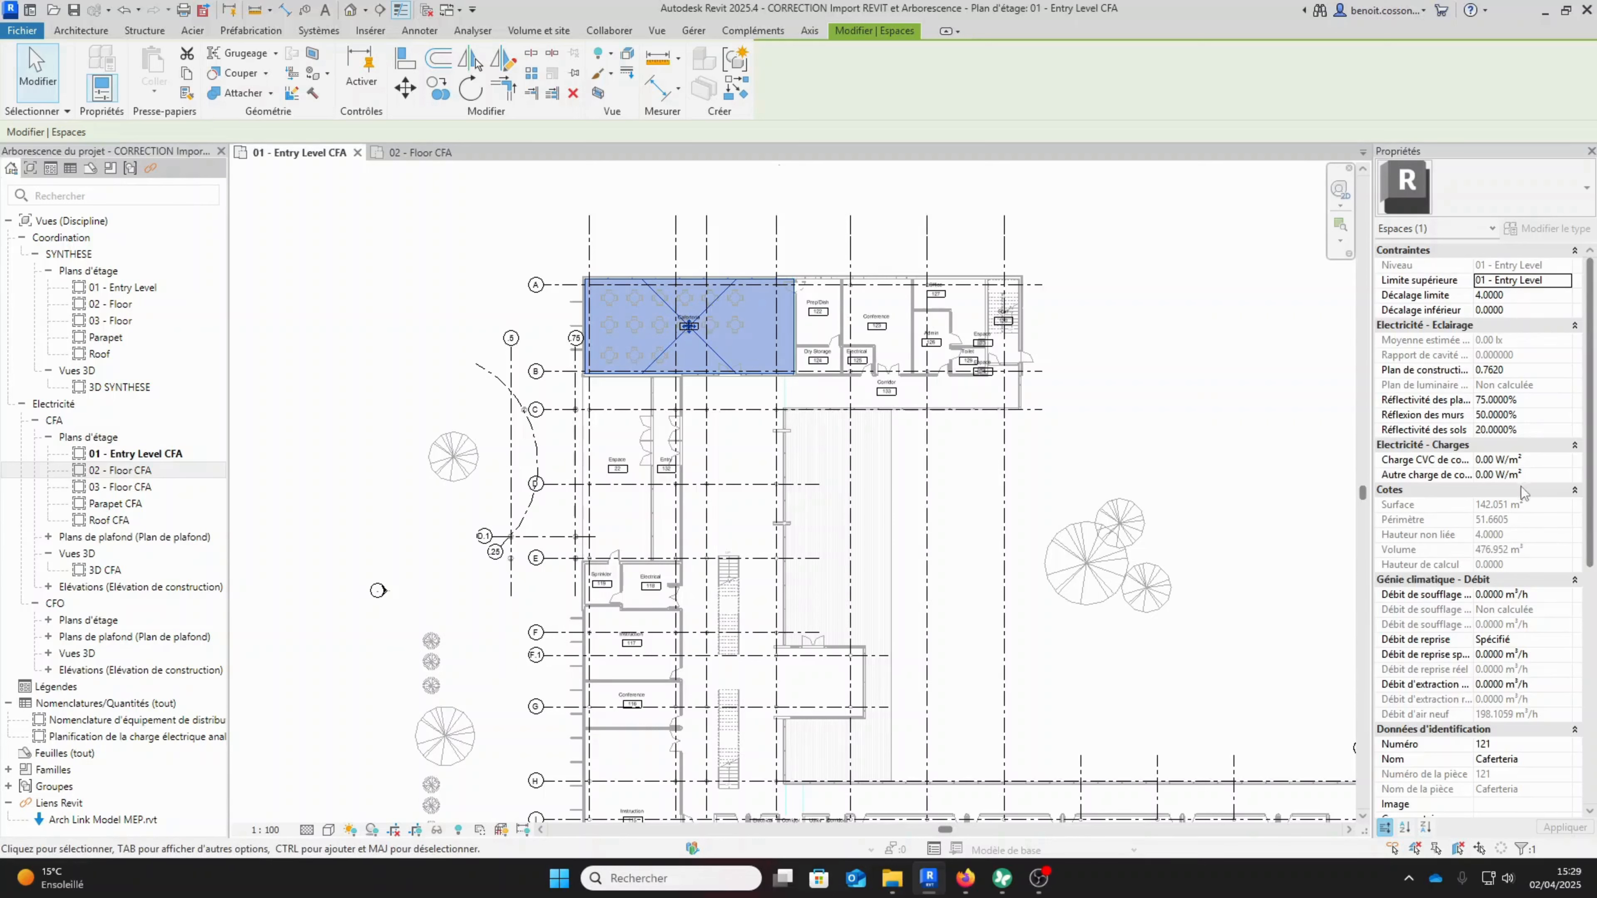
pyautogui.scroll(-3, 1528, 604)
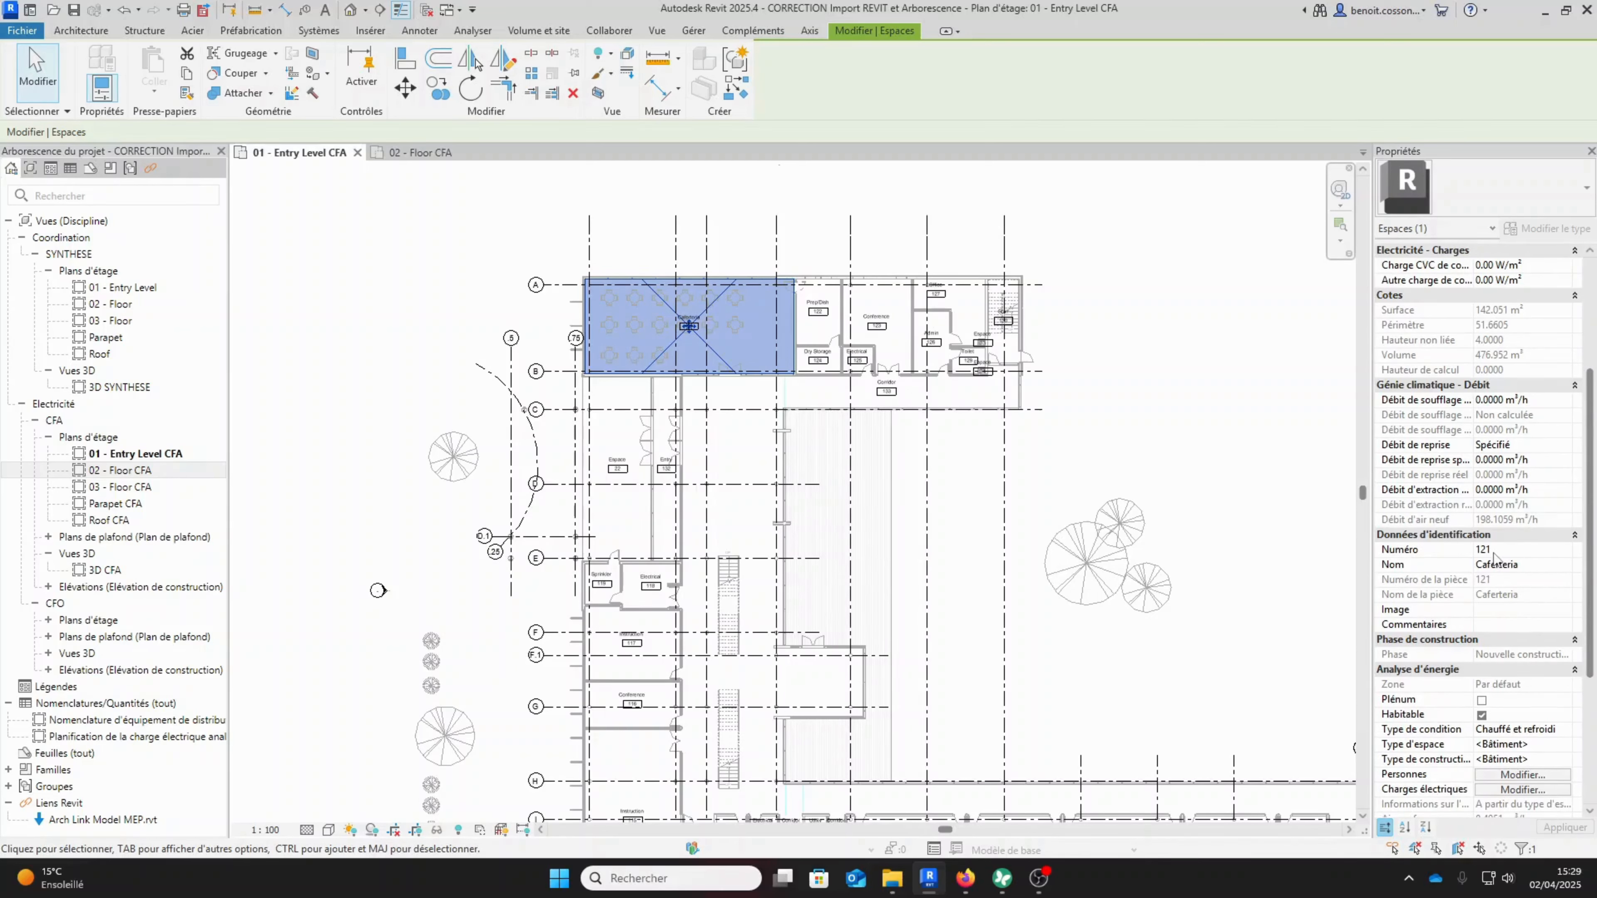
pyautogui.click(414, 283)
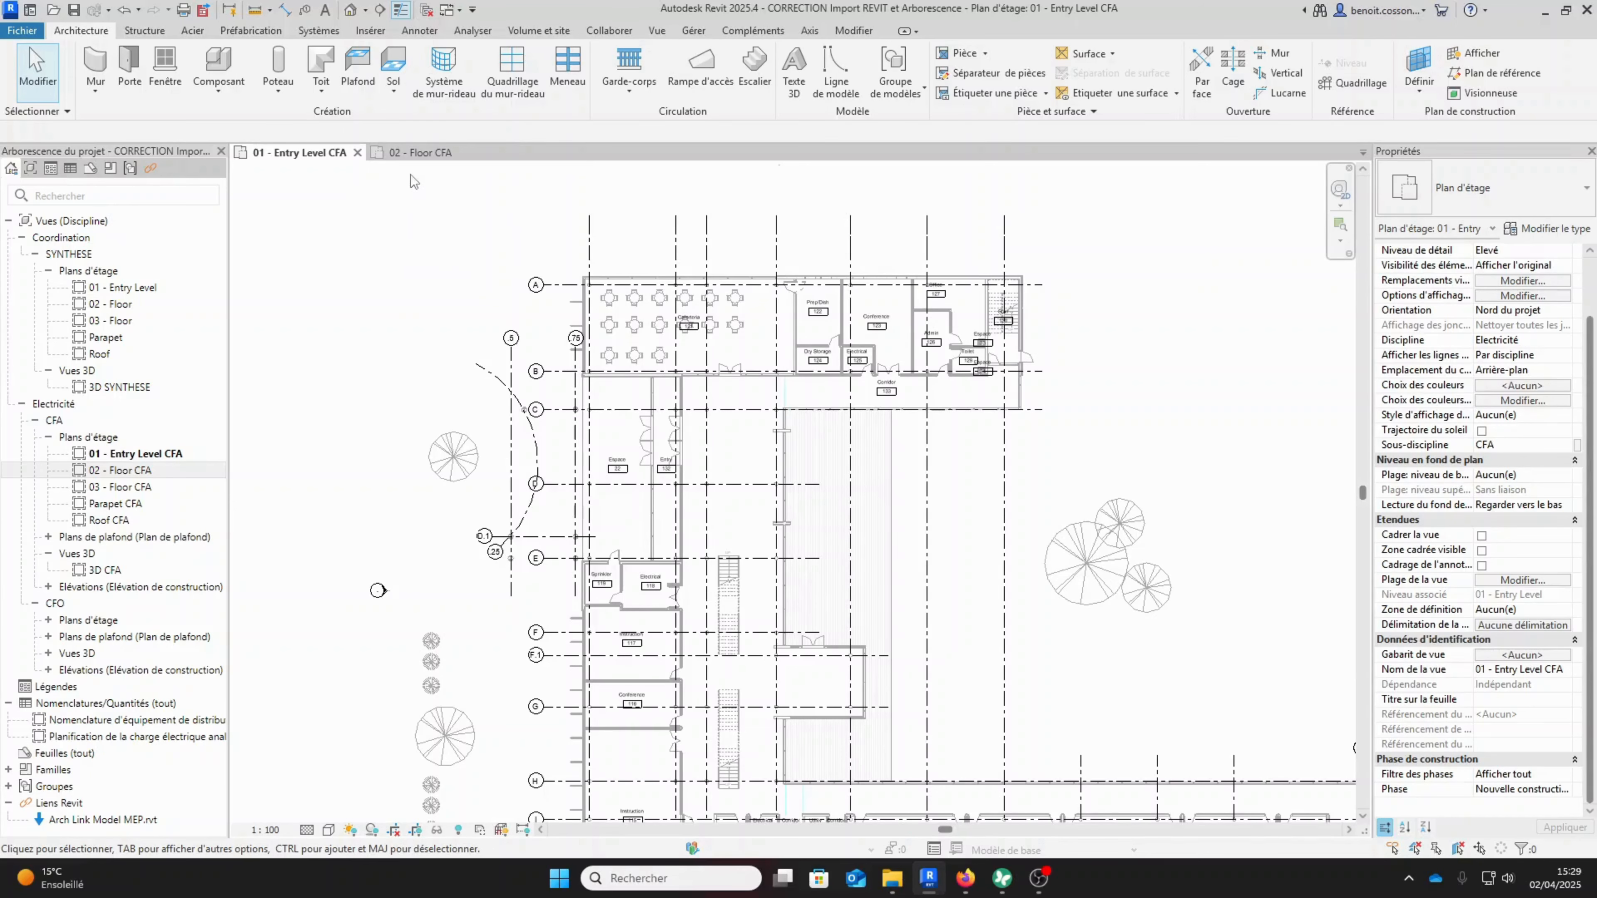
# Reselect the Cafeteria space and examine its lighting reflectance, load, airflow and energy analysis properties, including the available condition types, with full parameter names readable.
pyautogui.click(710, 360)
pyautogui.scroll(2, 717, 347)
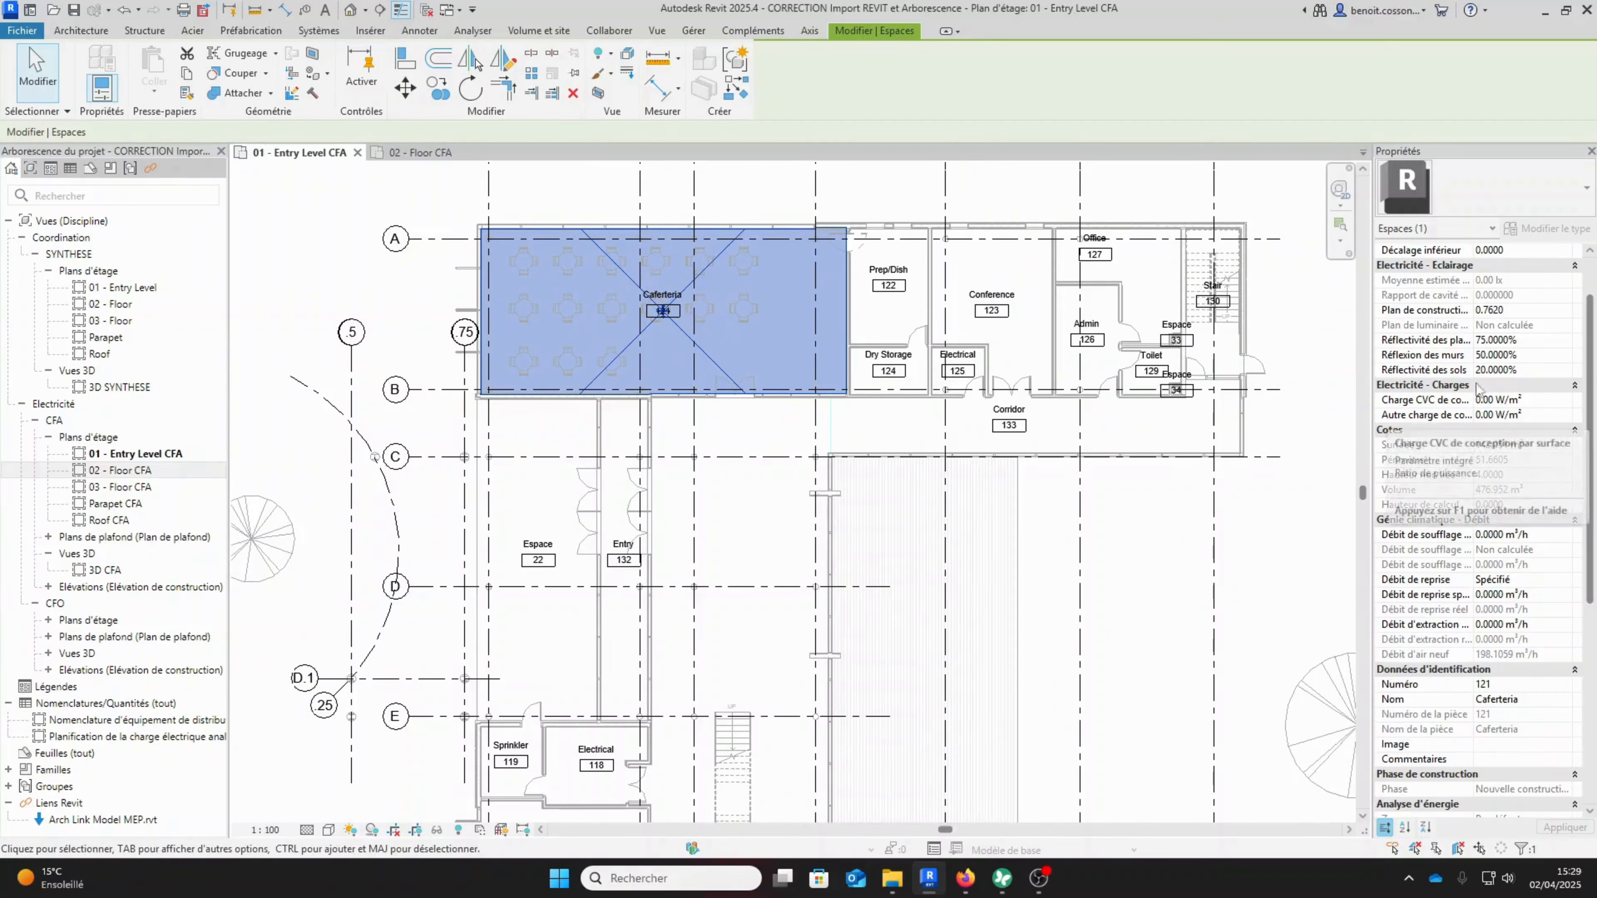
pyautogui.scroll(2, 1515, 296)
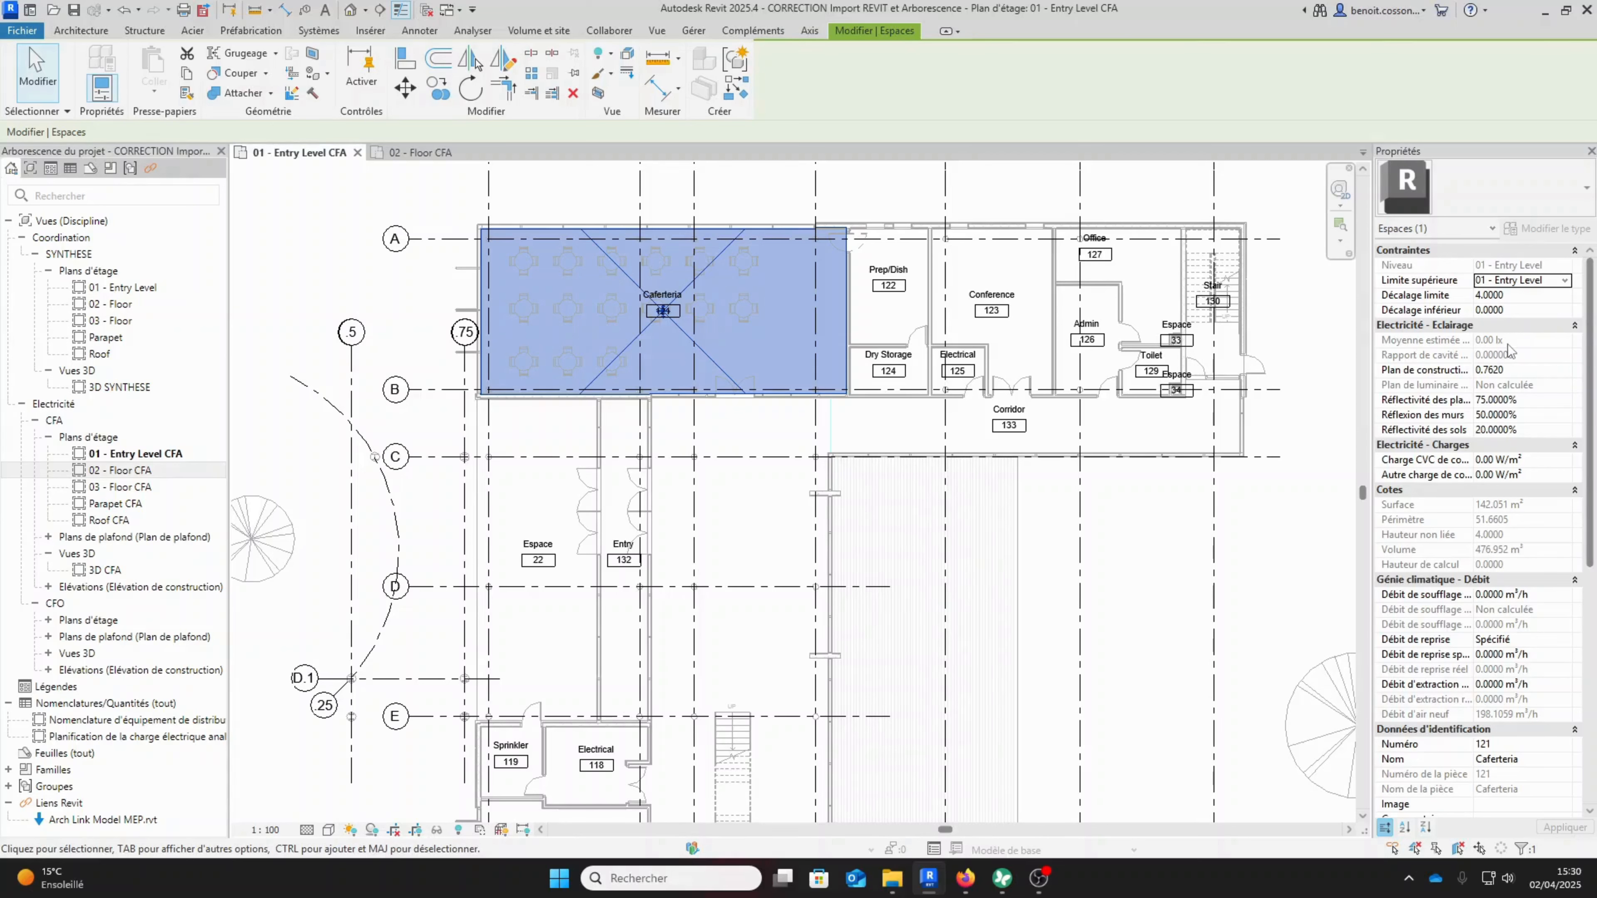
pyautogui.click(1528, 400)
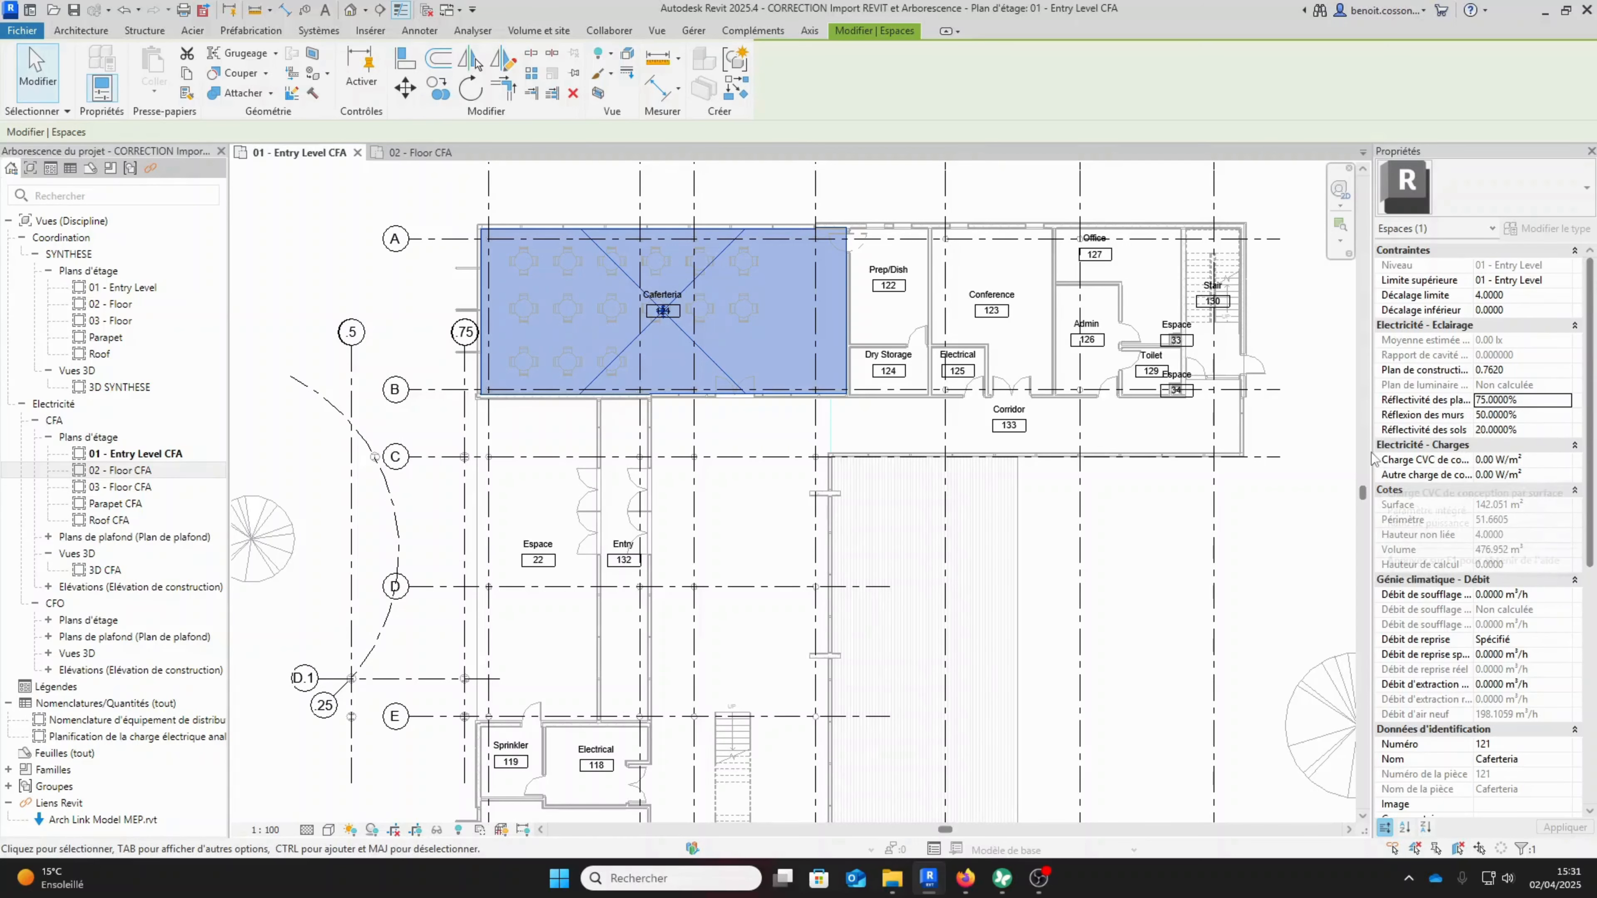
pyautogui.moveTo(1372, 454); pyautogui.dragTo(1265, 454)
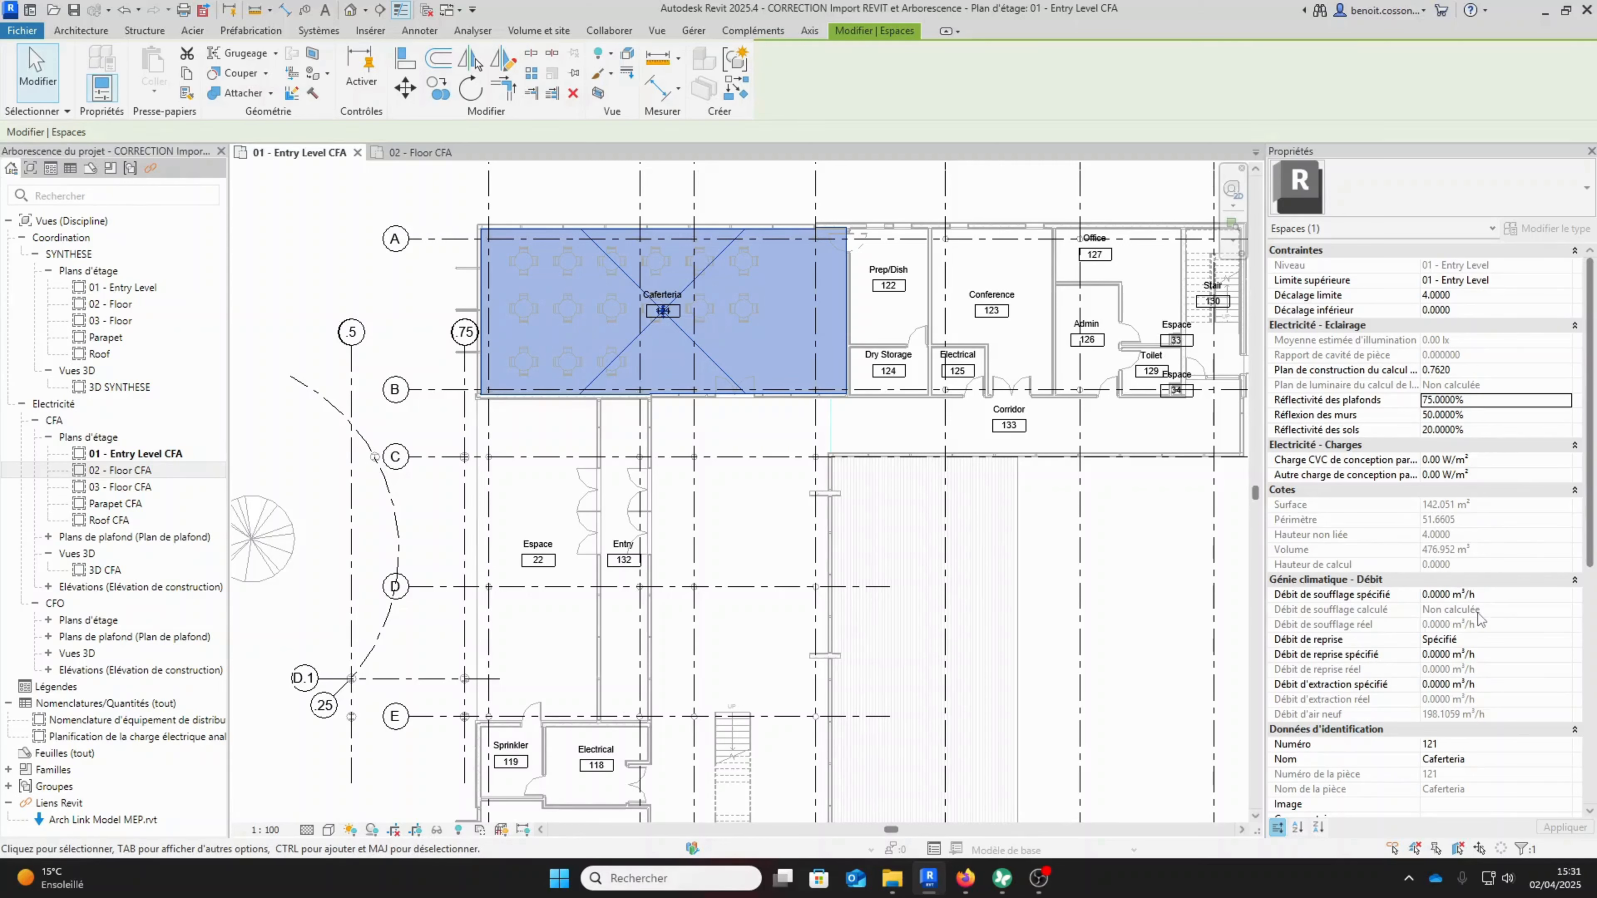
pyautogui.scroll(-3, 1481, 618)
pyautogui.click(1463, 490)
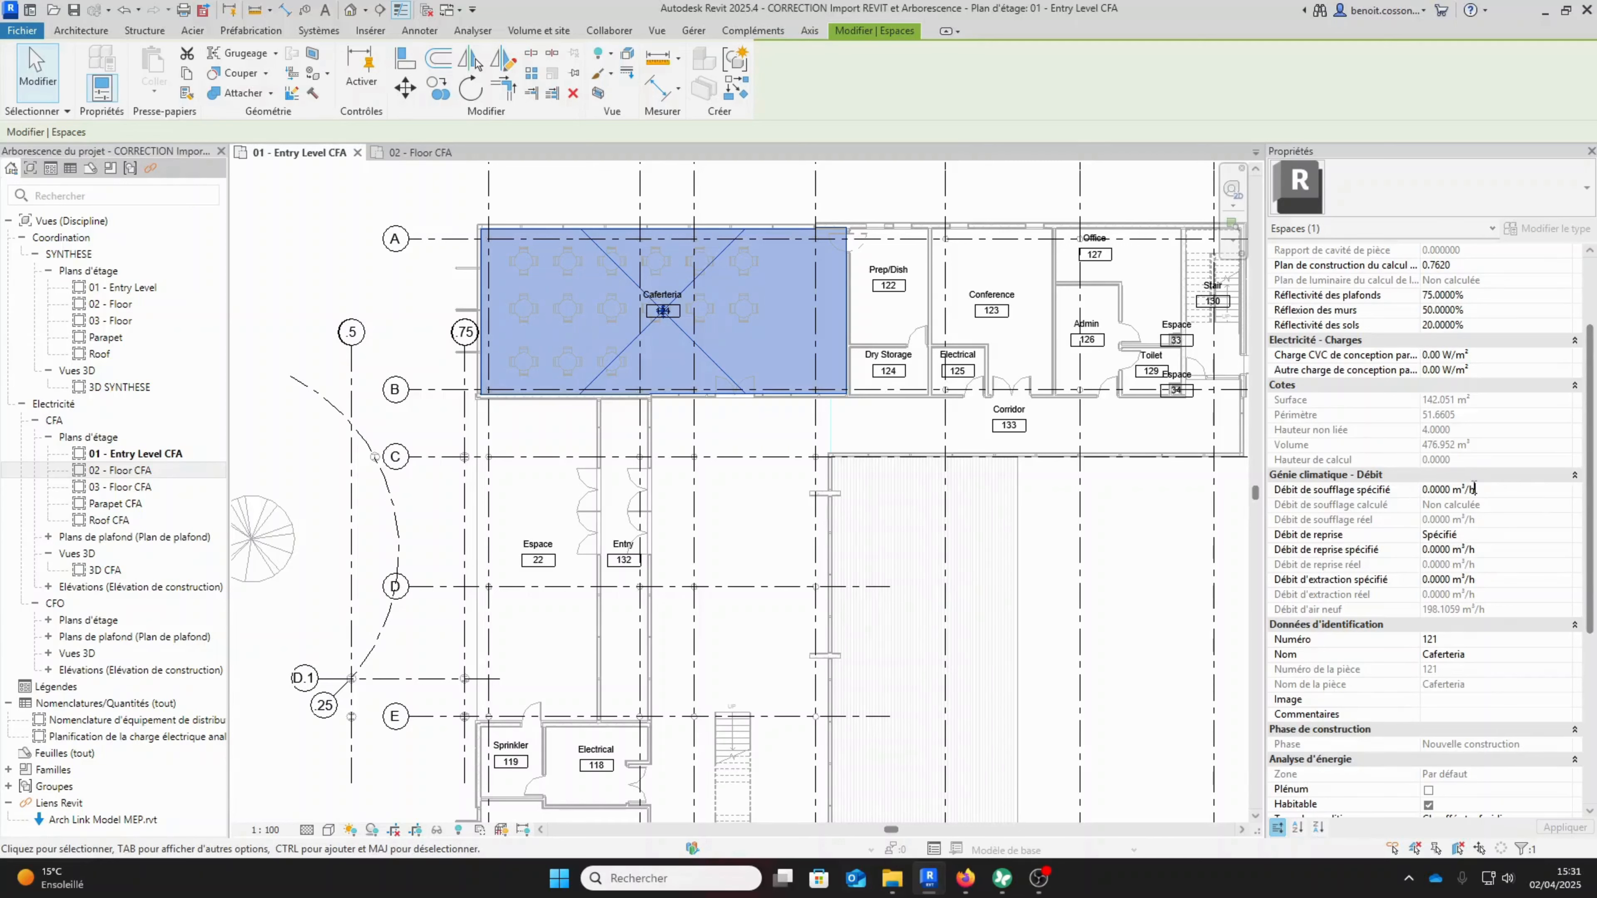
pyautogui.scroll(-3, 1487, 516)
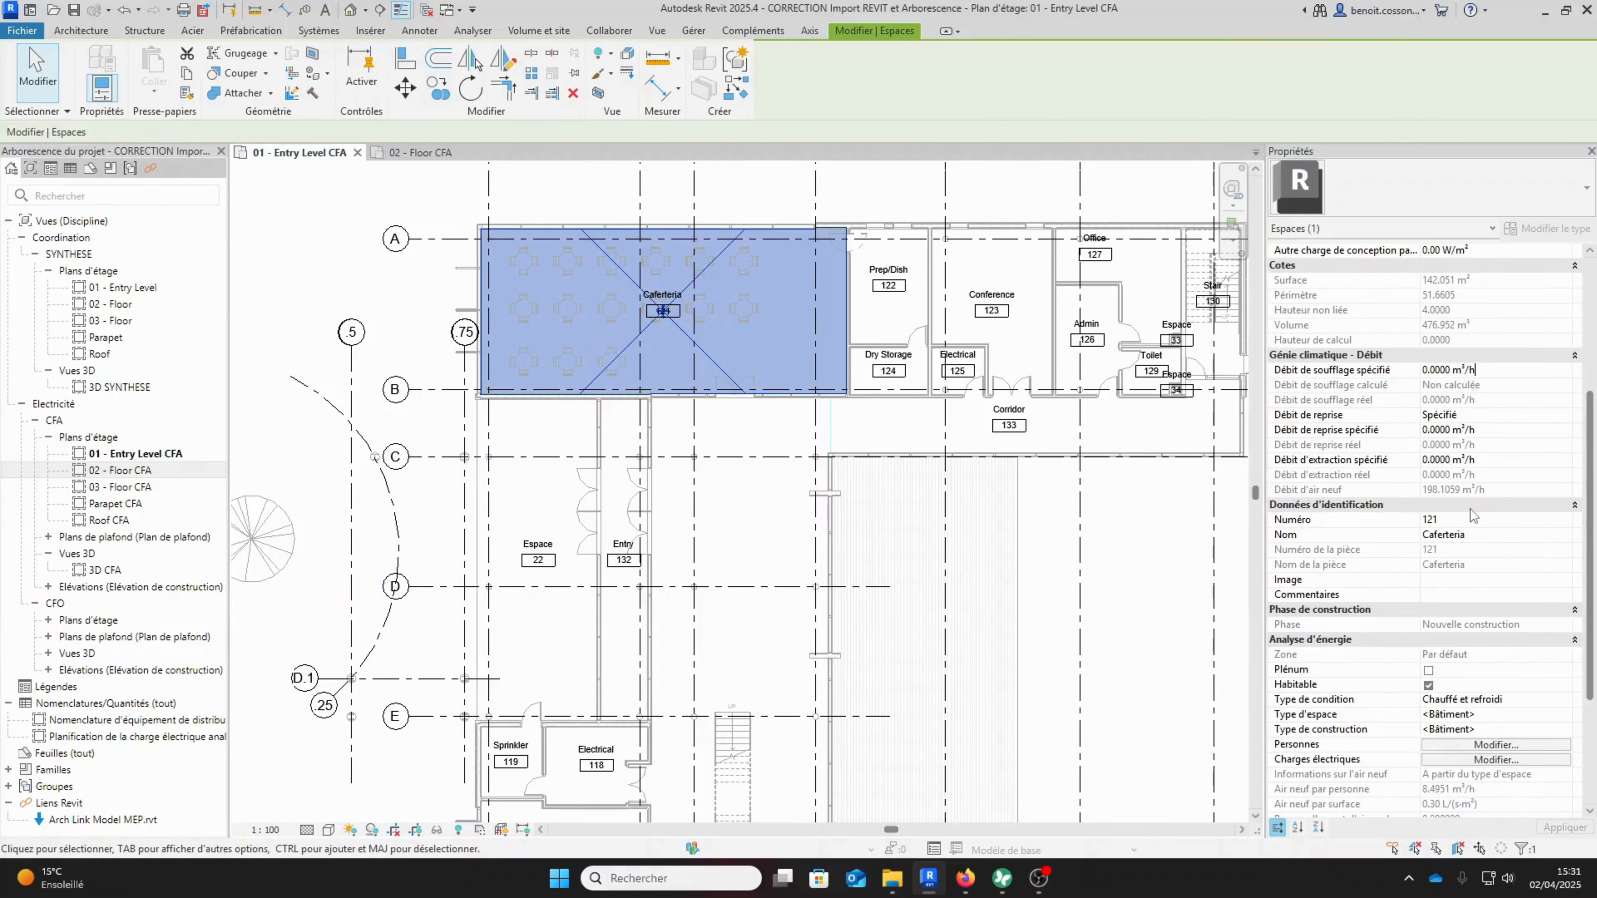
pyautogui.scroll(-3, 1473, 513)
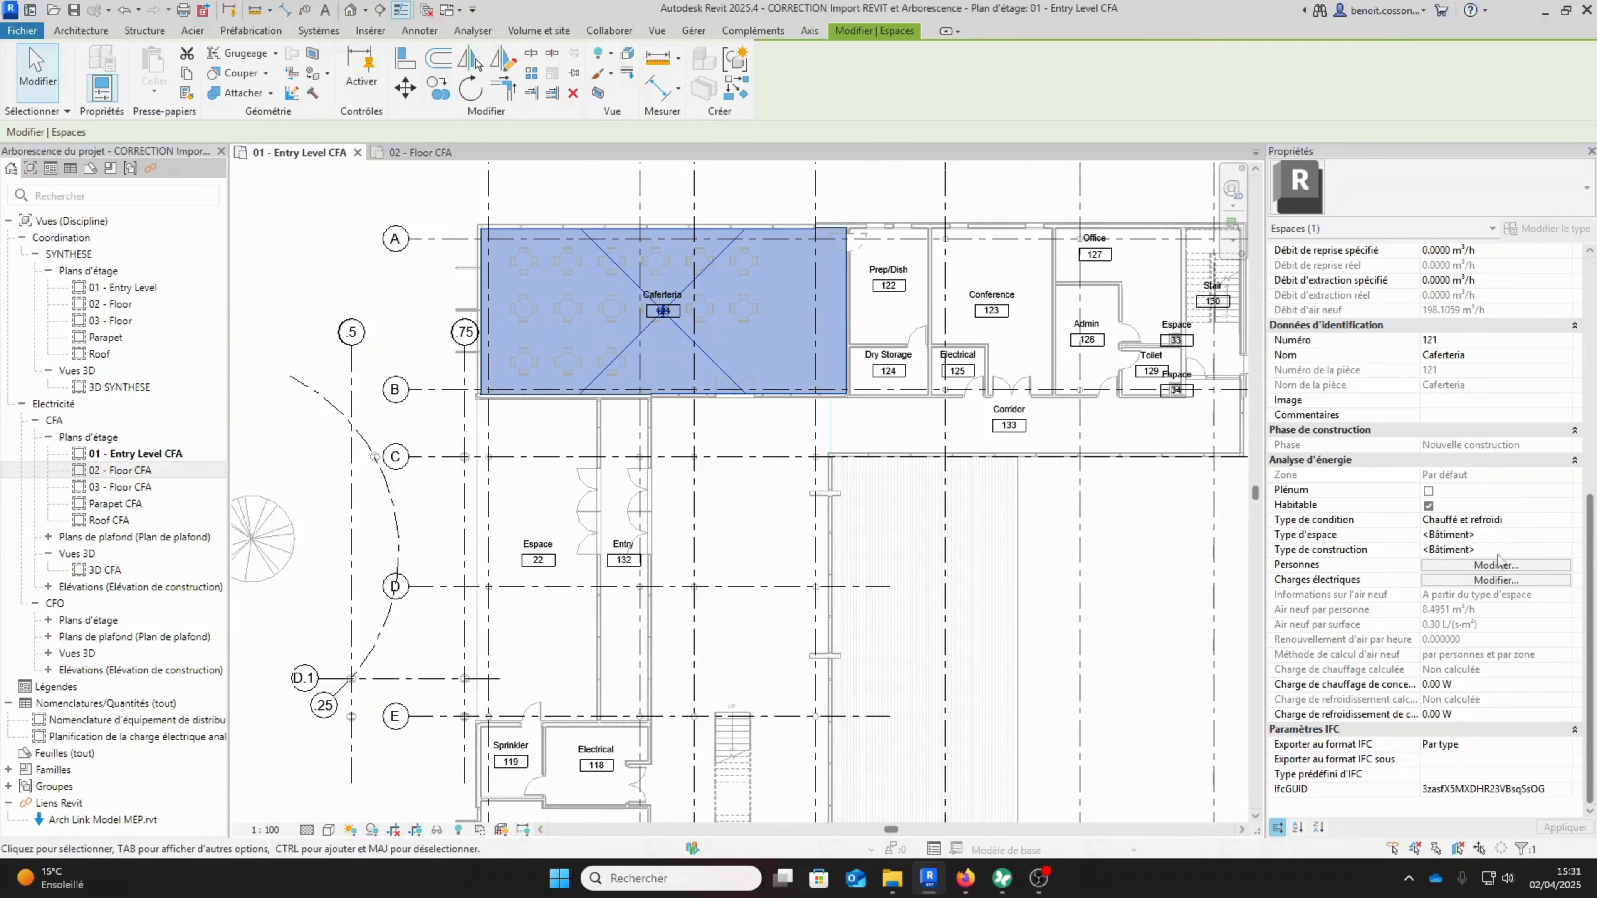
pyautogui.click(1552, 529)
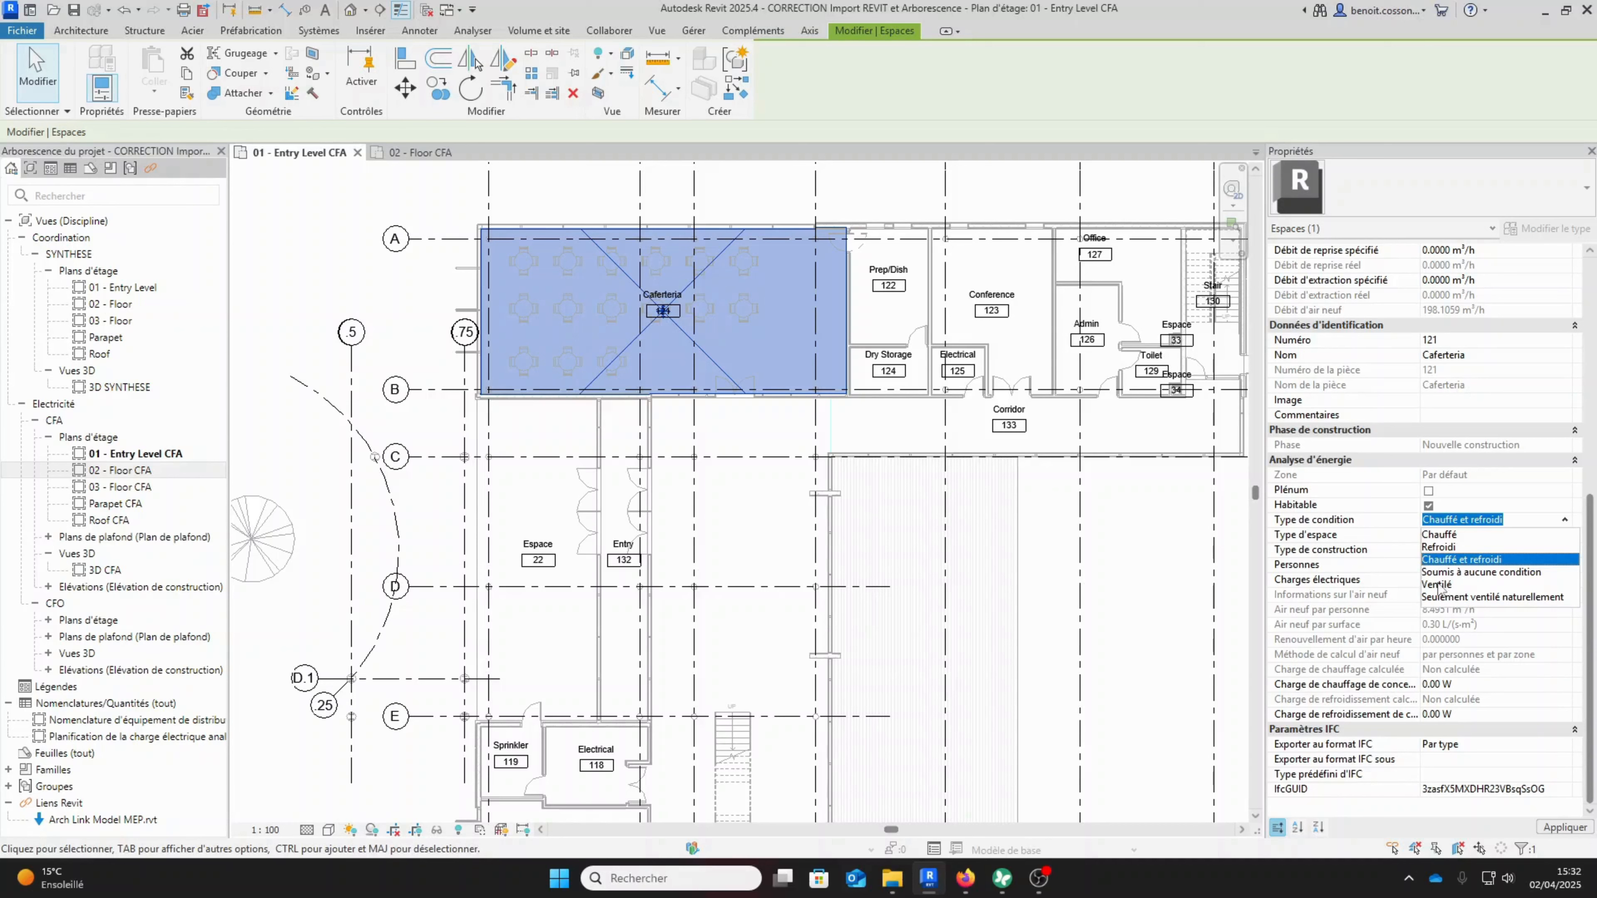
pyautogui.click(1370, 537)
# Set the Cafeteria space's space type to Restaurant - Restaurant ou centre de loisirs and deselect the space.
pyautogui.click(1488, 536)
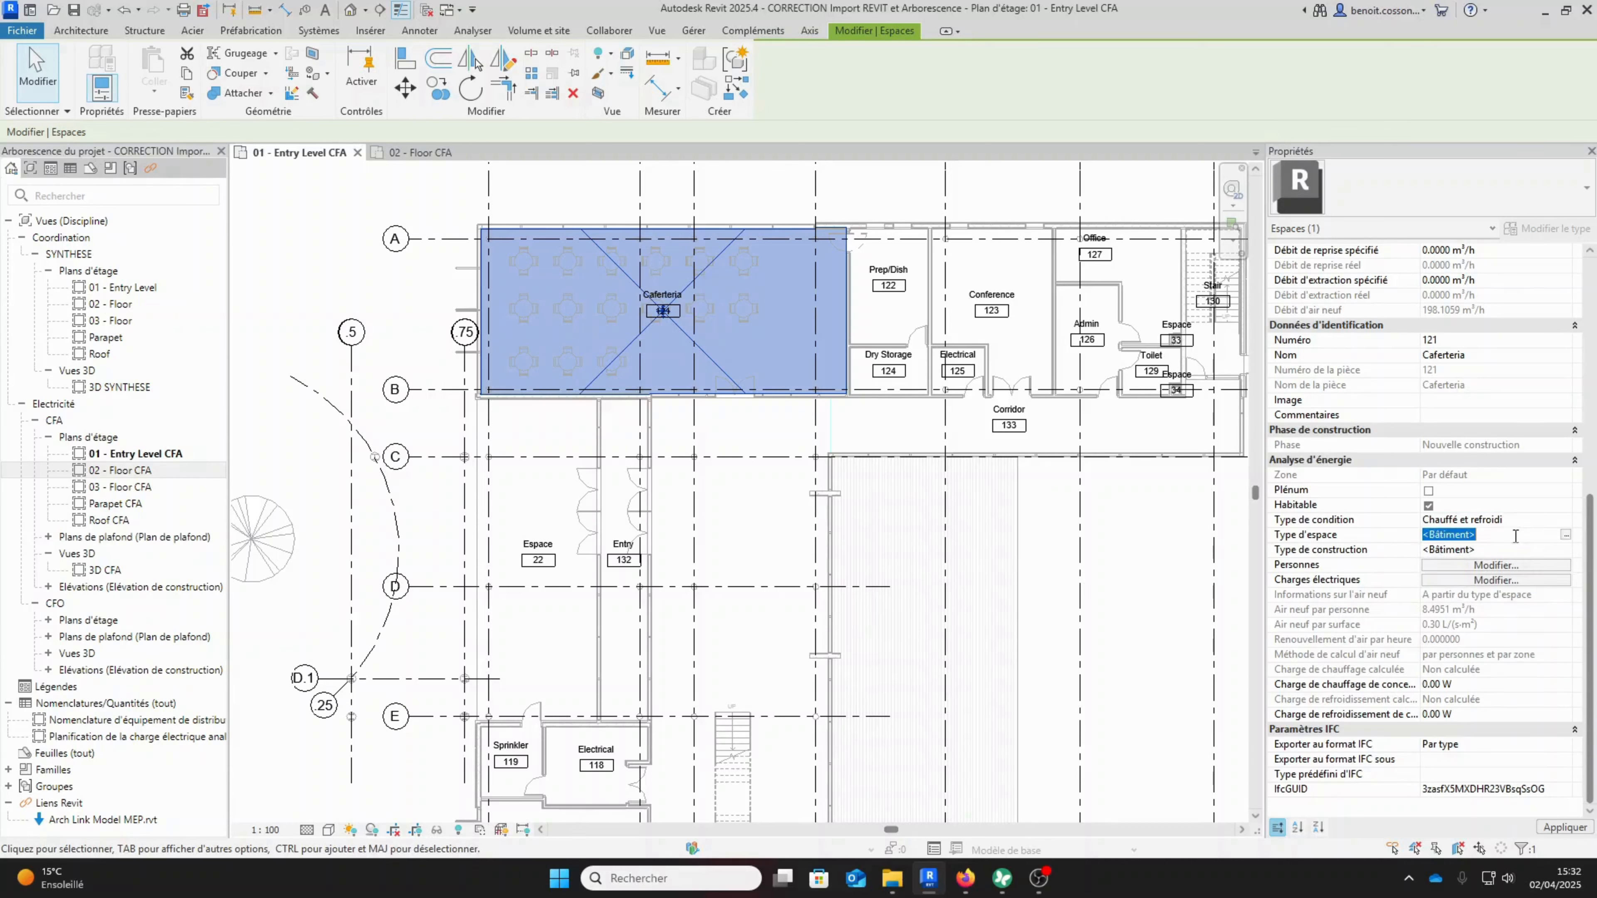
pyautogui.click(1565, 535)
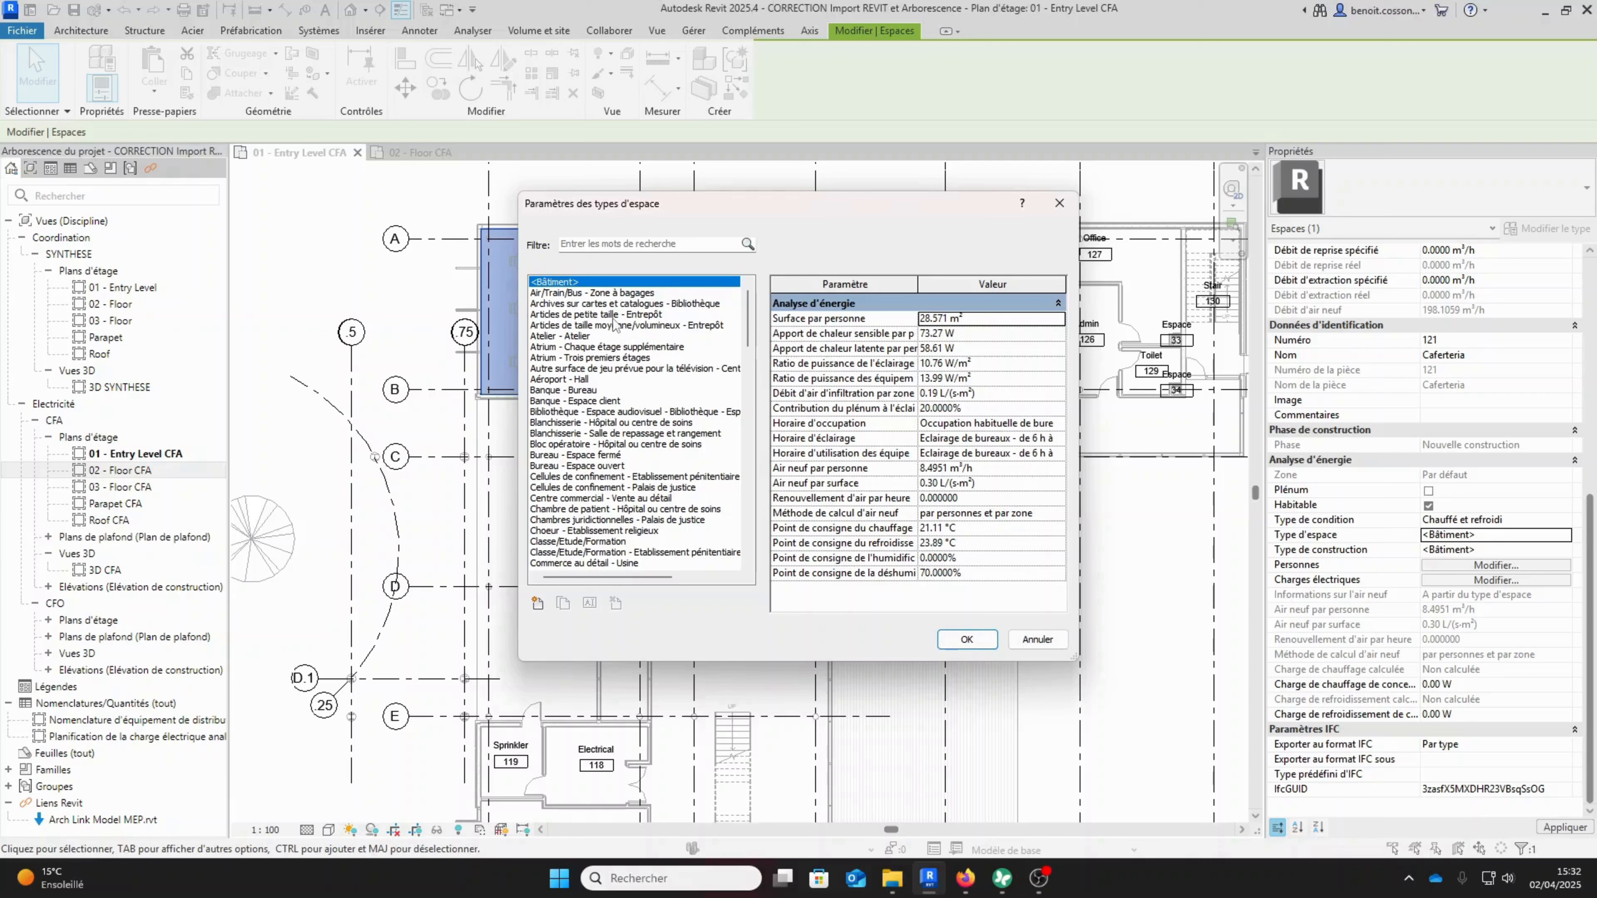
pyautogui.scroll(-4, 603, 356)
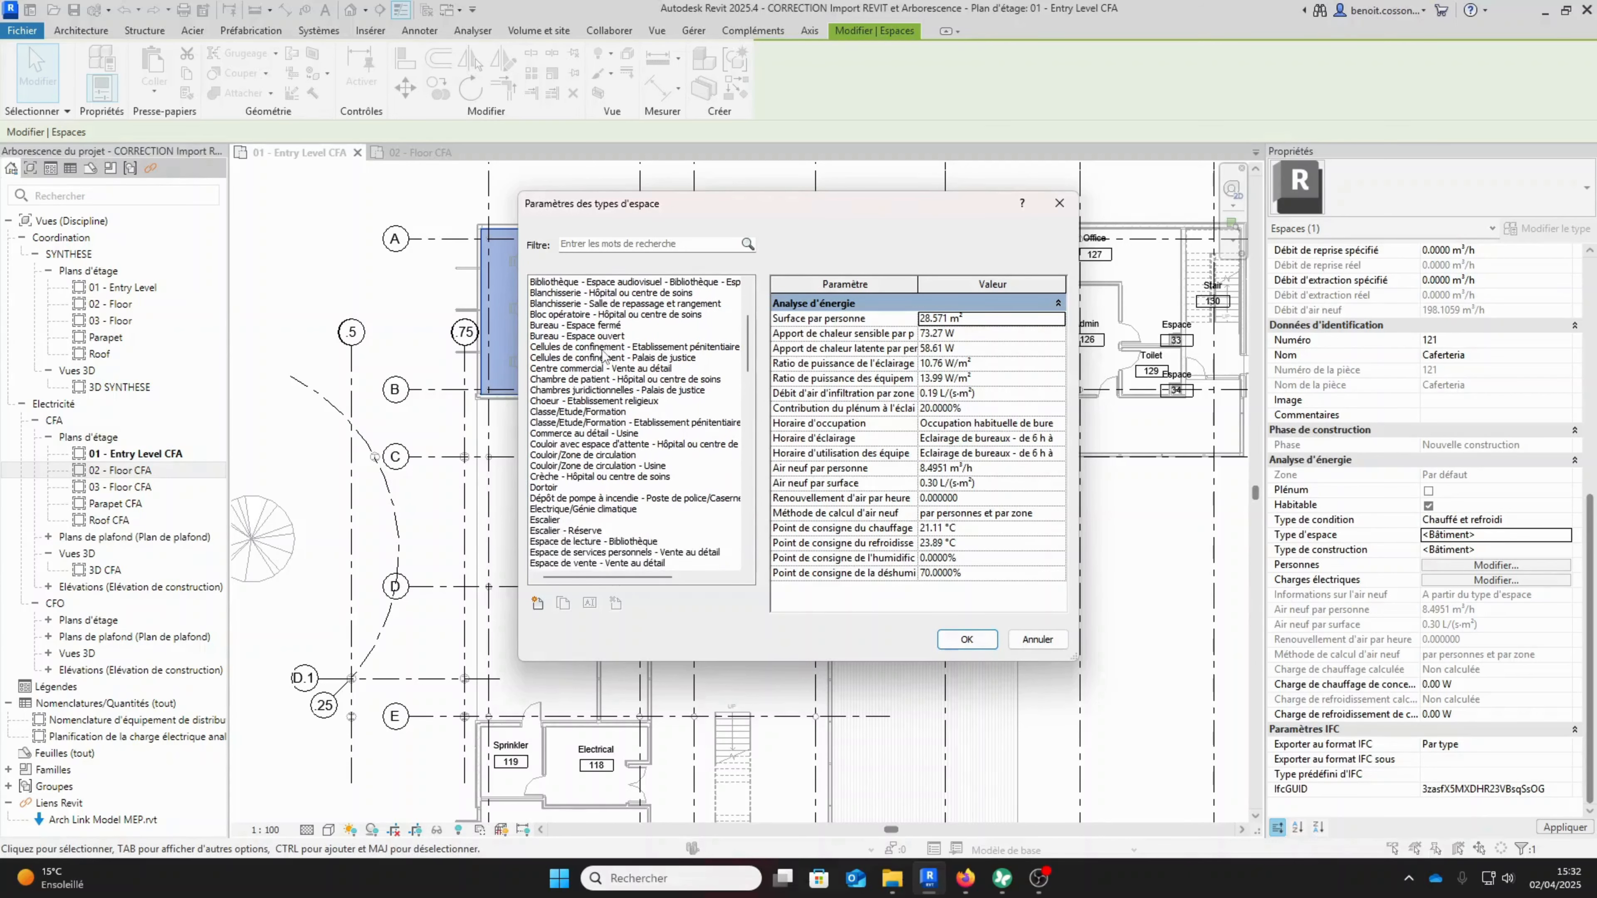
pyautogui.scroll(-10, 604, 356)
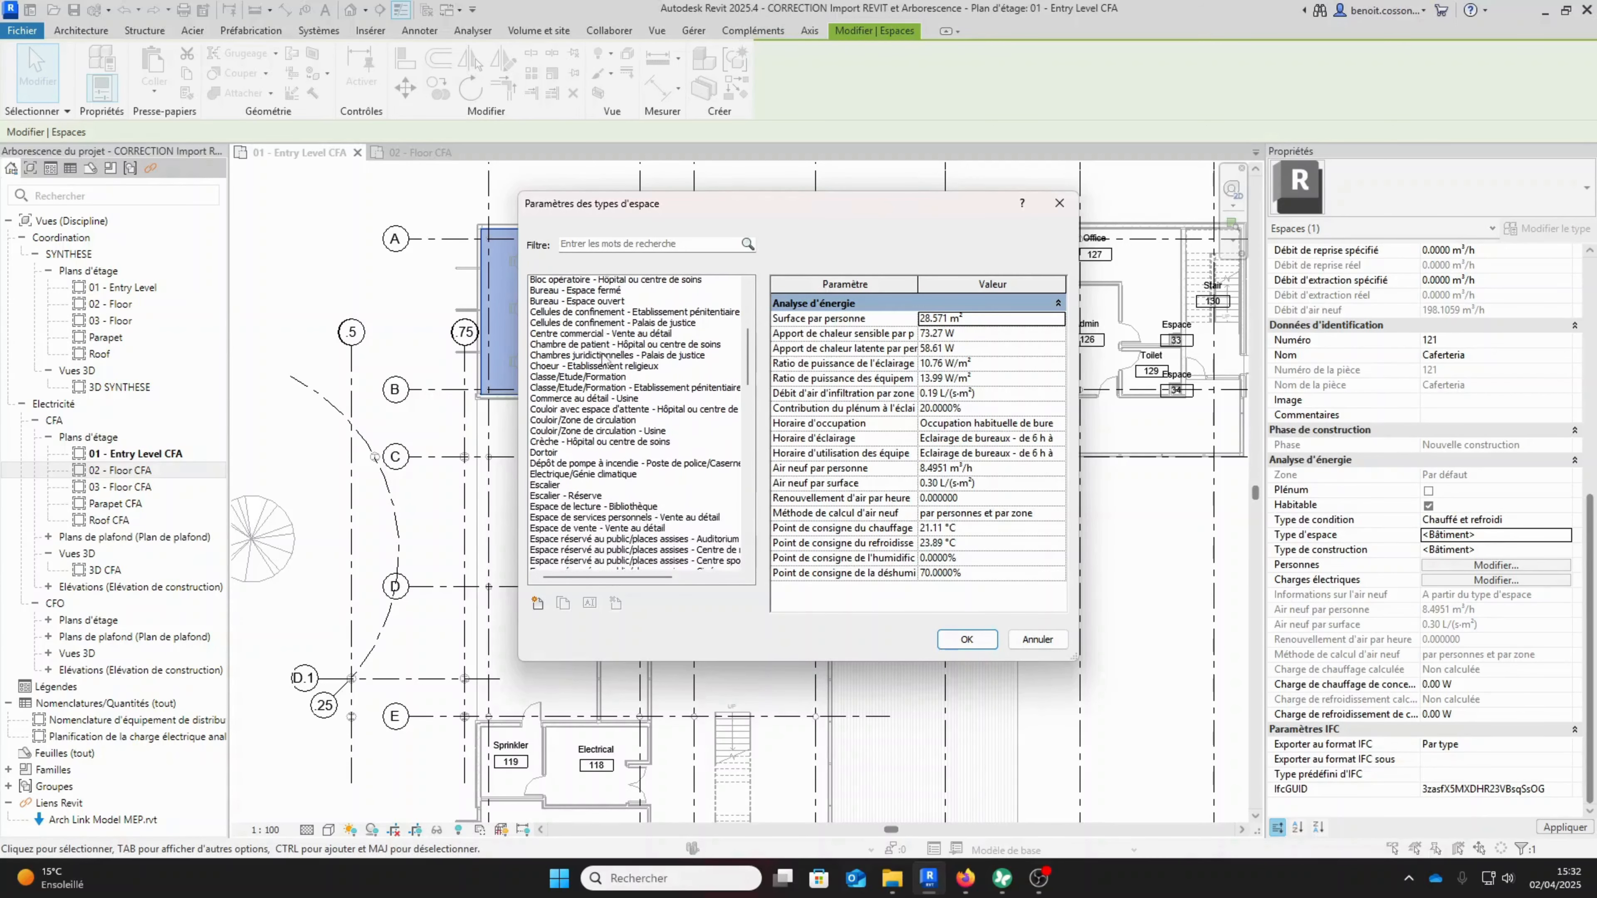
pyautogui.scroll(-12, 609, 414)
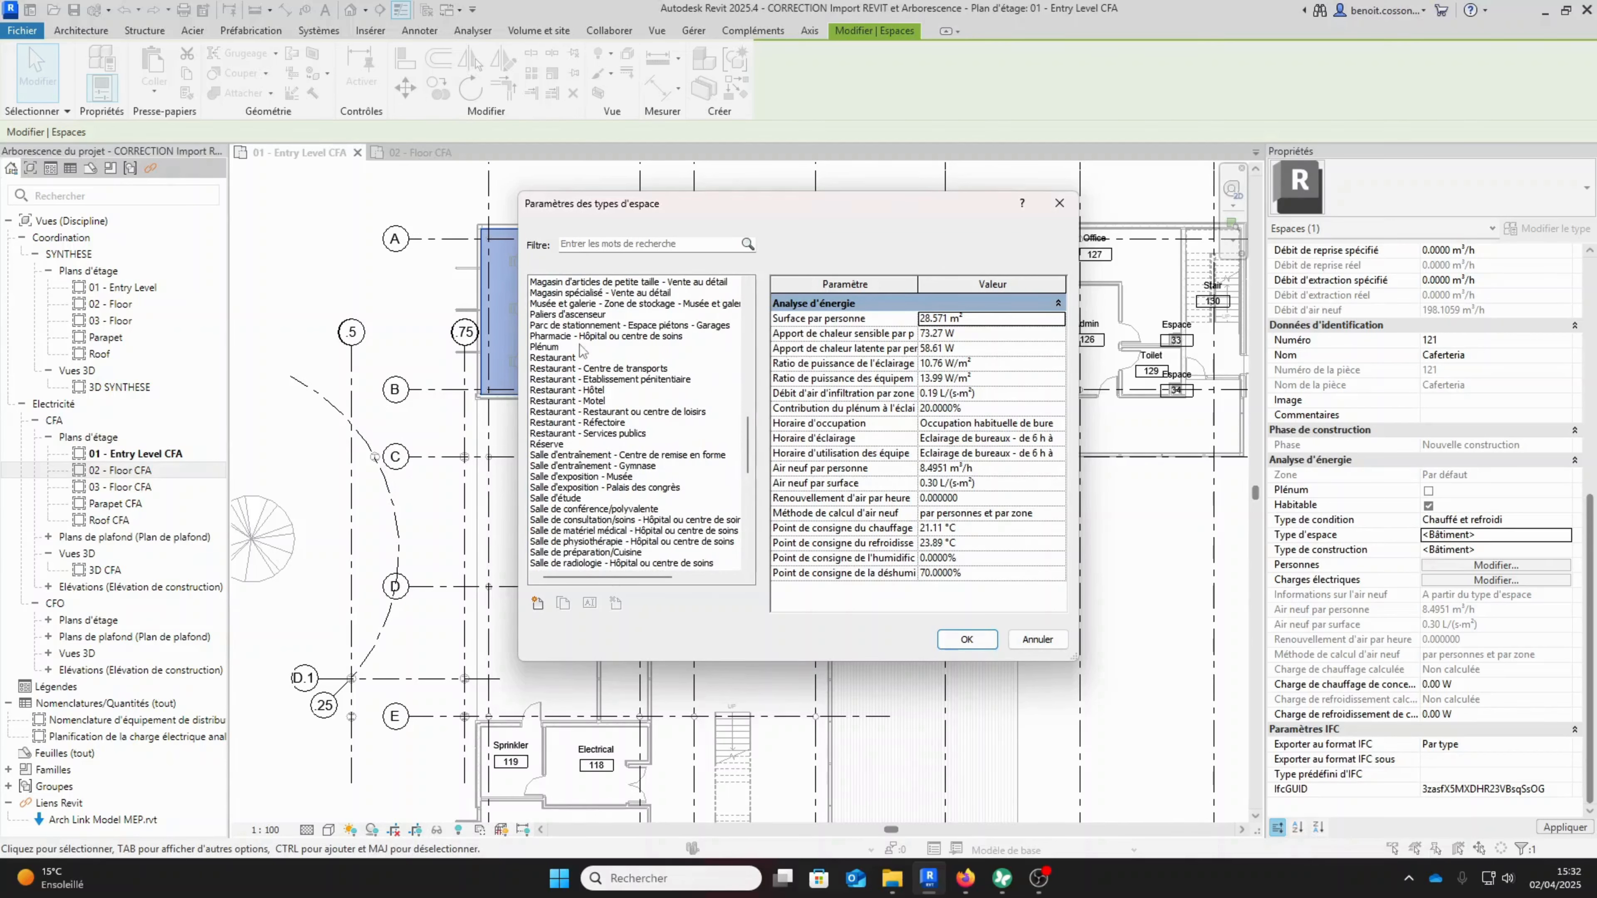
pyautogui.moveTo(691, 203); pyautogui.dragTo(940, 265)
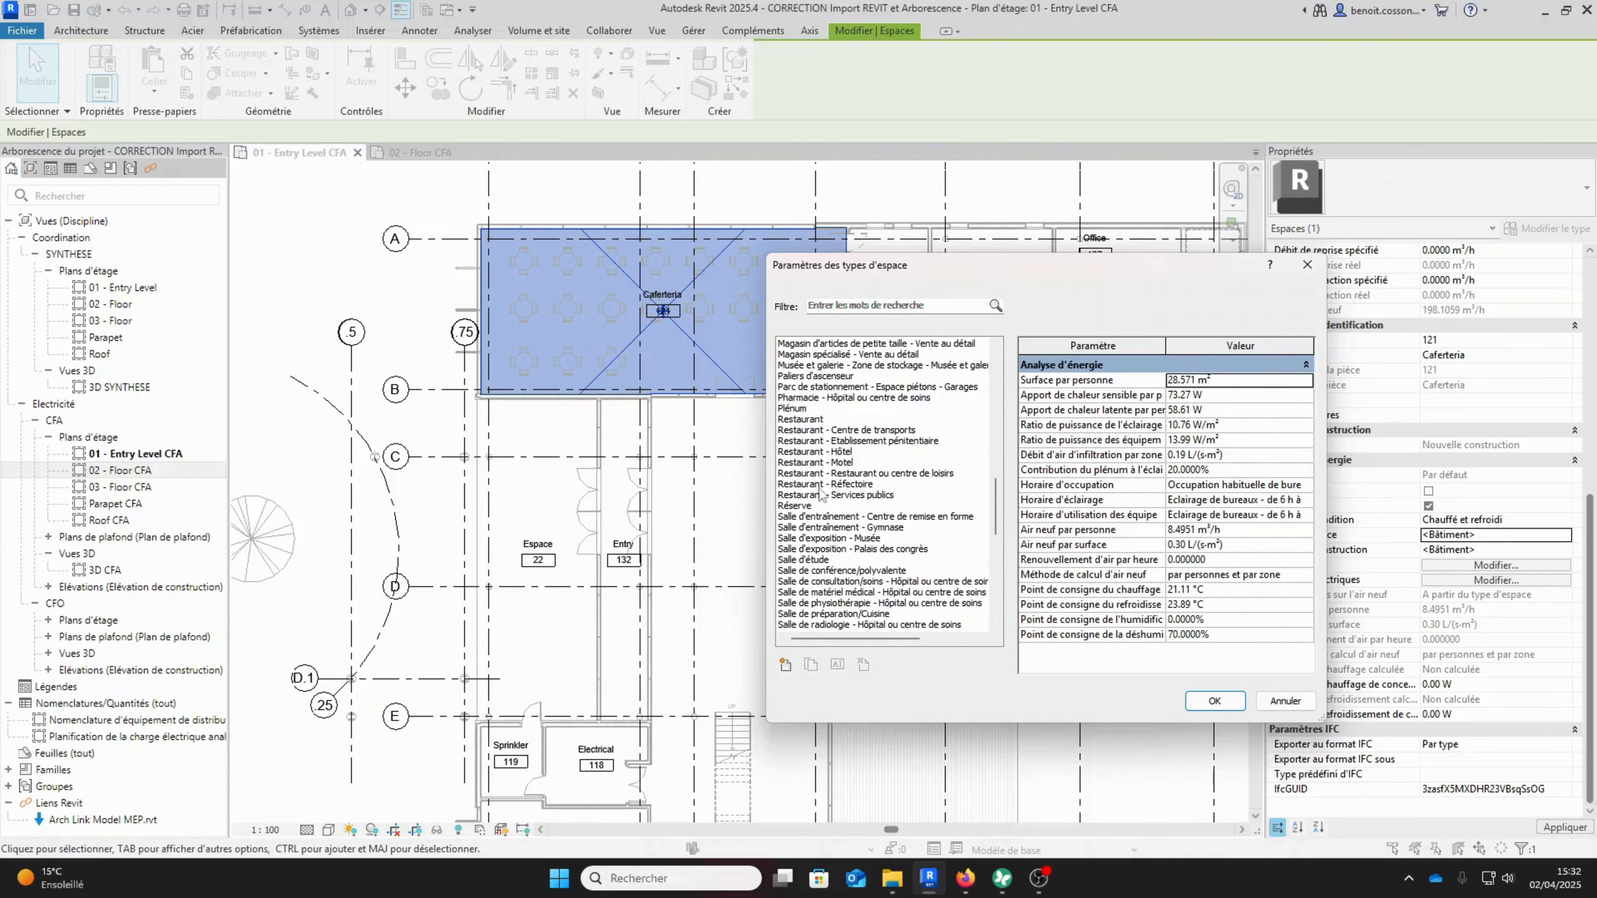
pyautogui.click(830, 430)
pyautogui.click(825, 451)
pyautogui.click(827, 463)
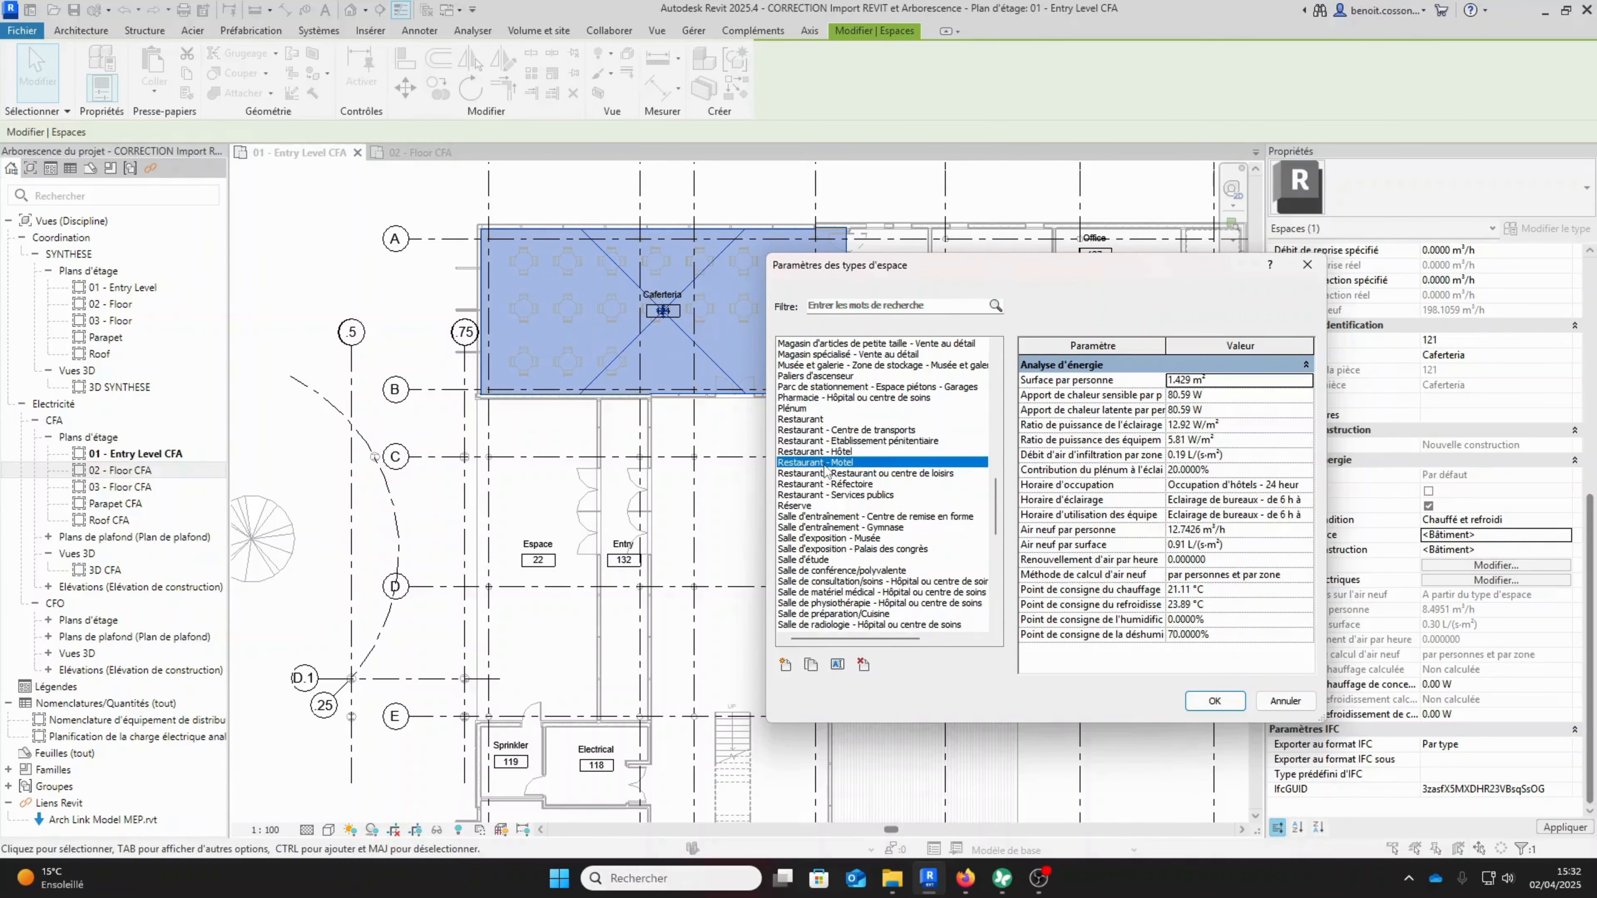
pyautogui.click(826, 473)
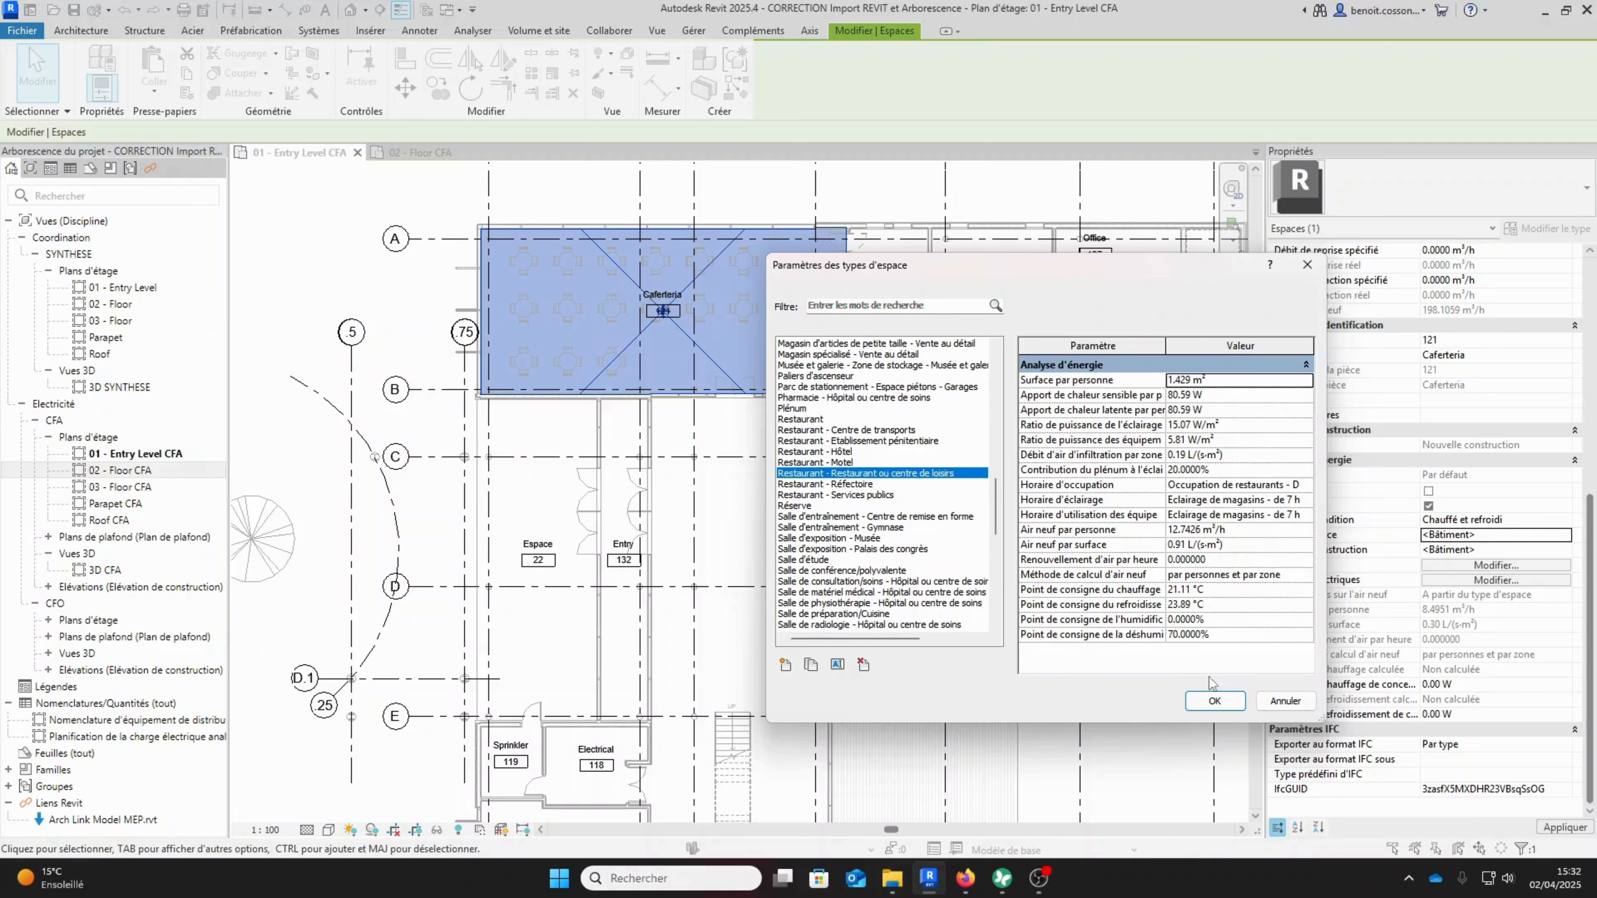
pyautogui.click(1215, 702)
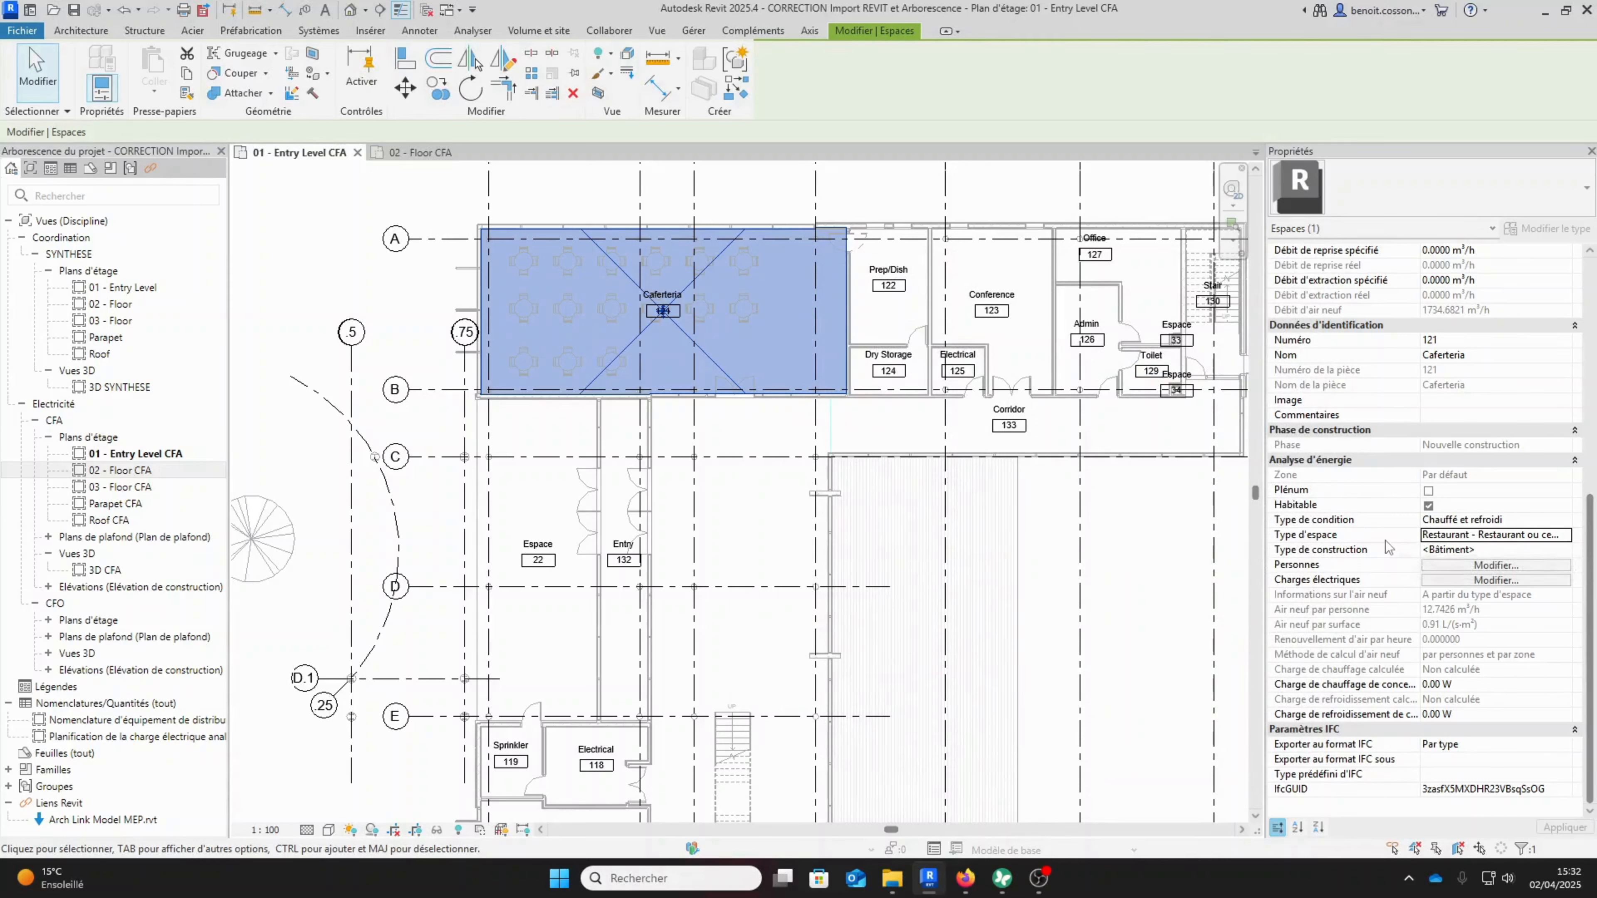
pyautogui.click(1115, 559)
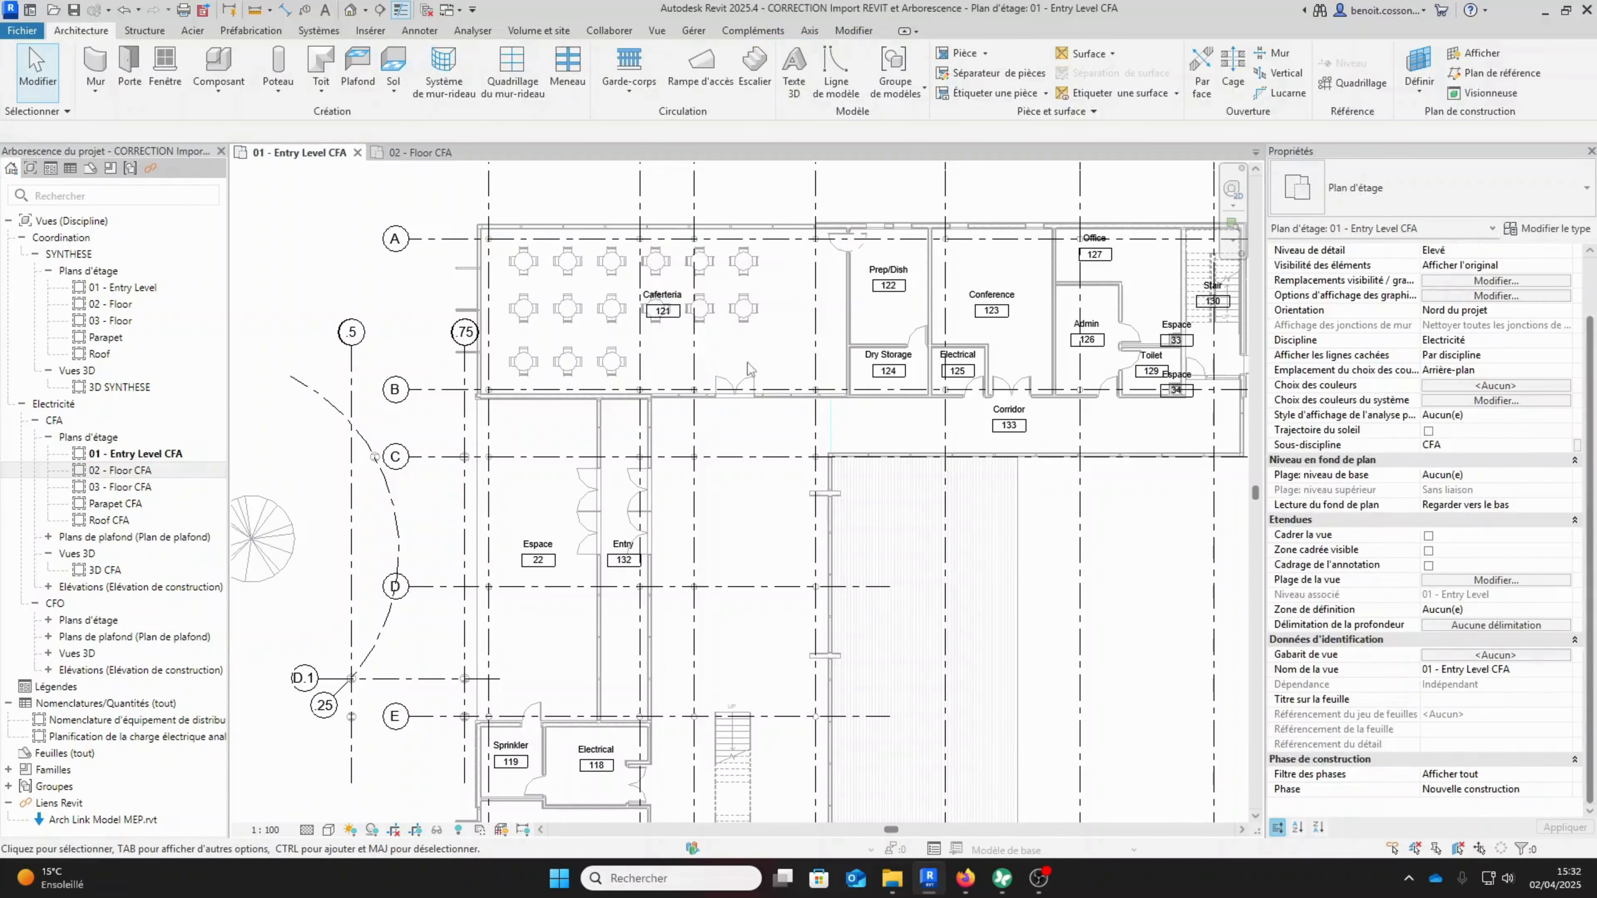
# Check the Cafeteria space's properties down to its energy analysis settings, and clear the selection.
pyautogui.click(709, 361)
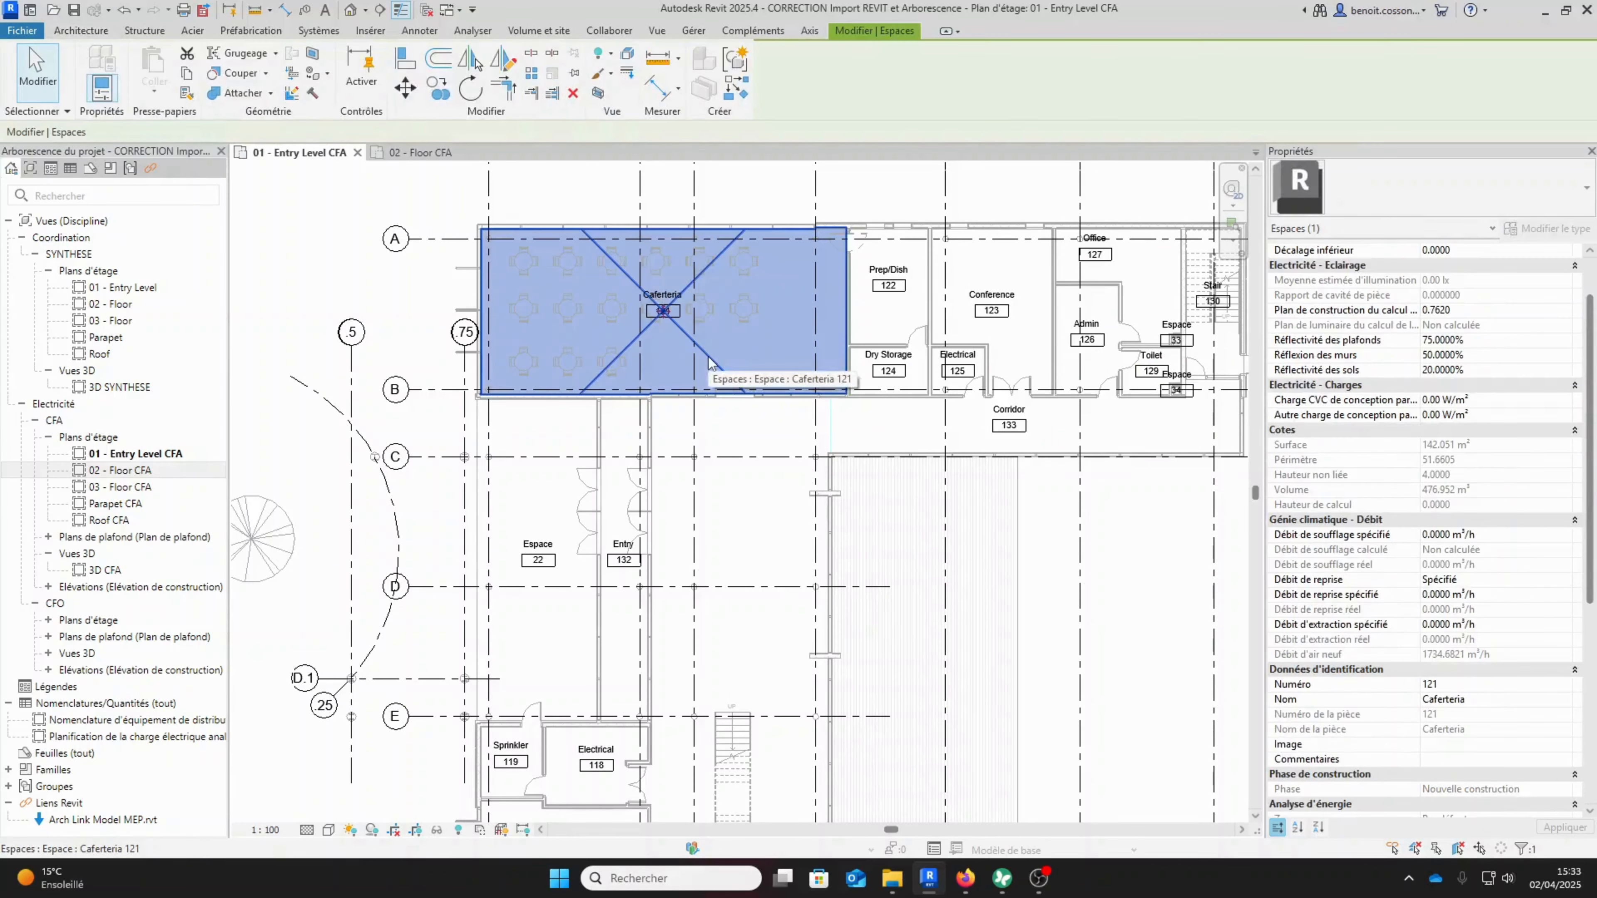
pyautogui.scroll(-4, 767, 361)
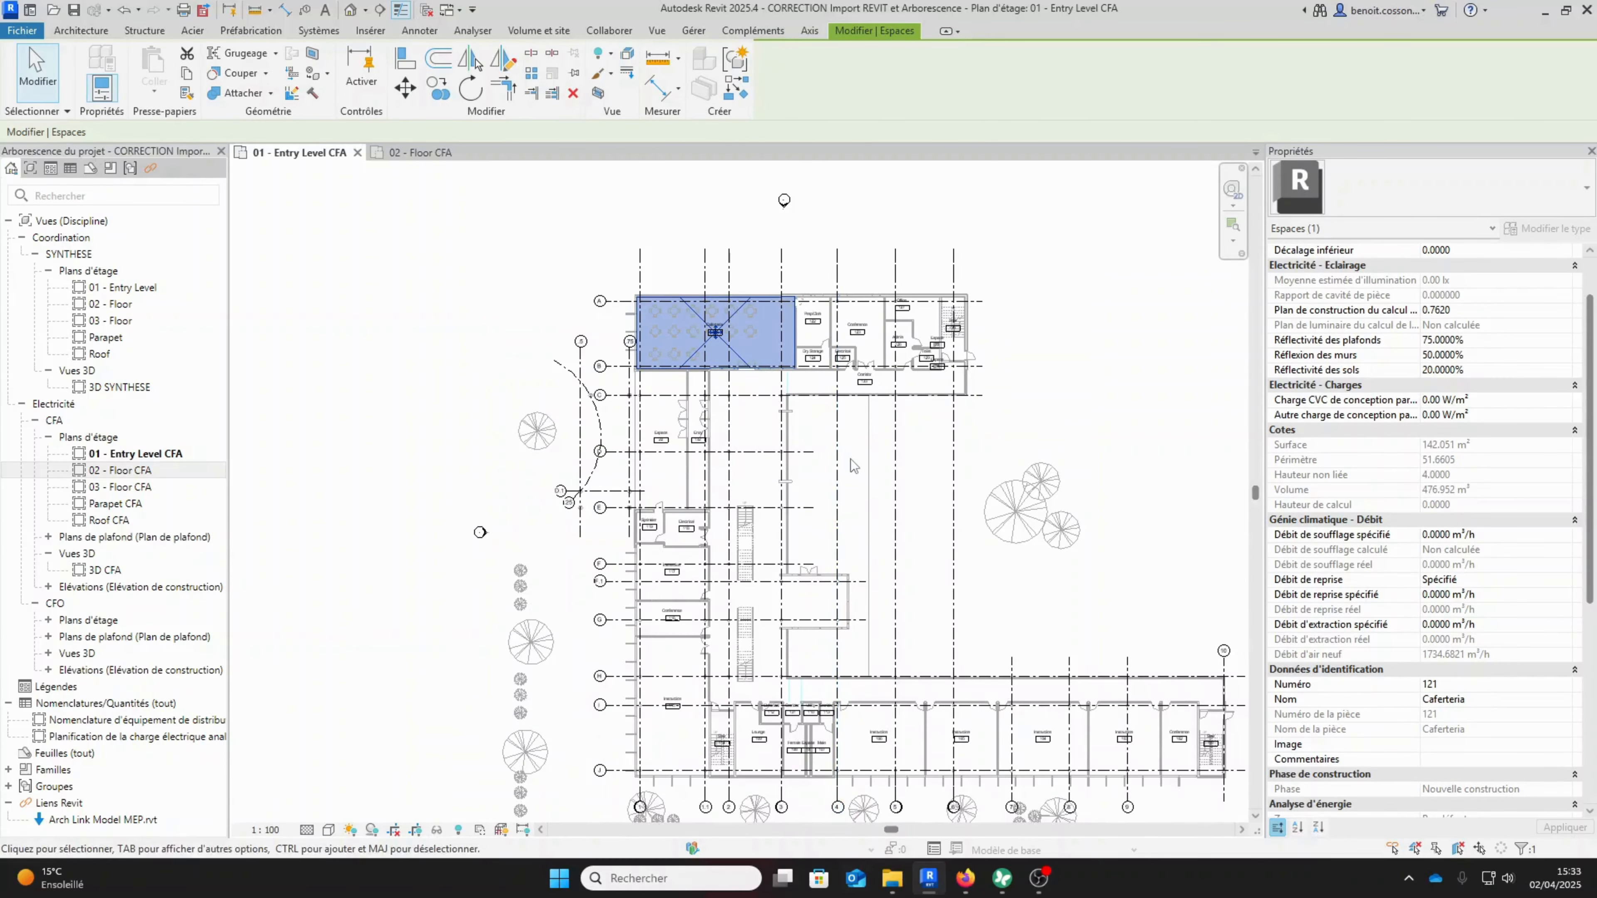
pyautogui.scroll(-3, 1465, 698)
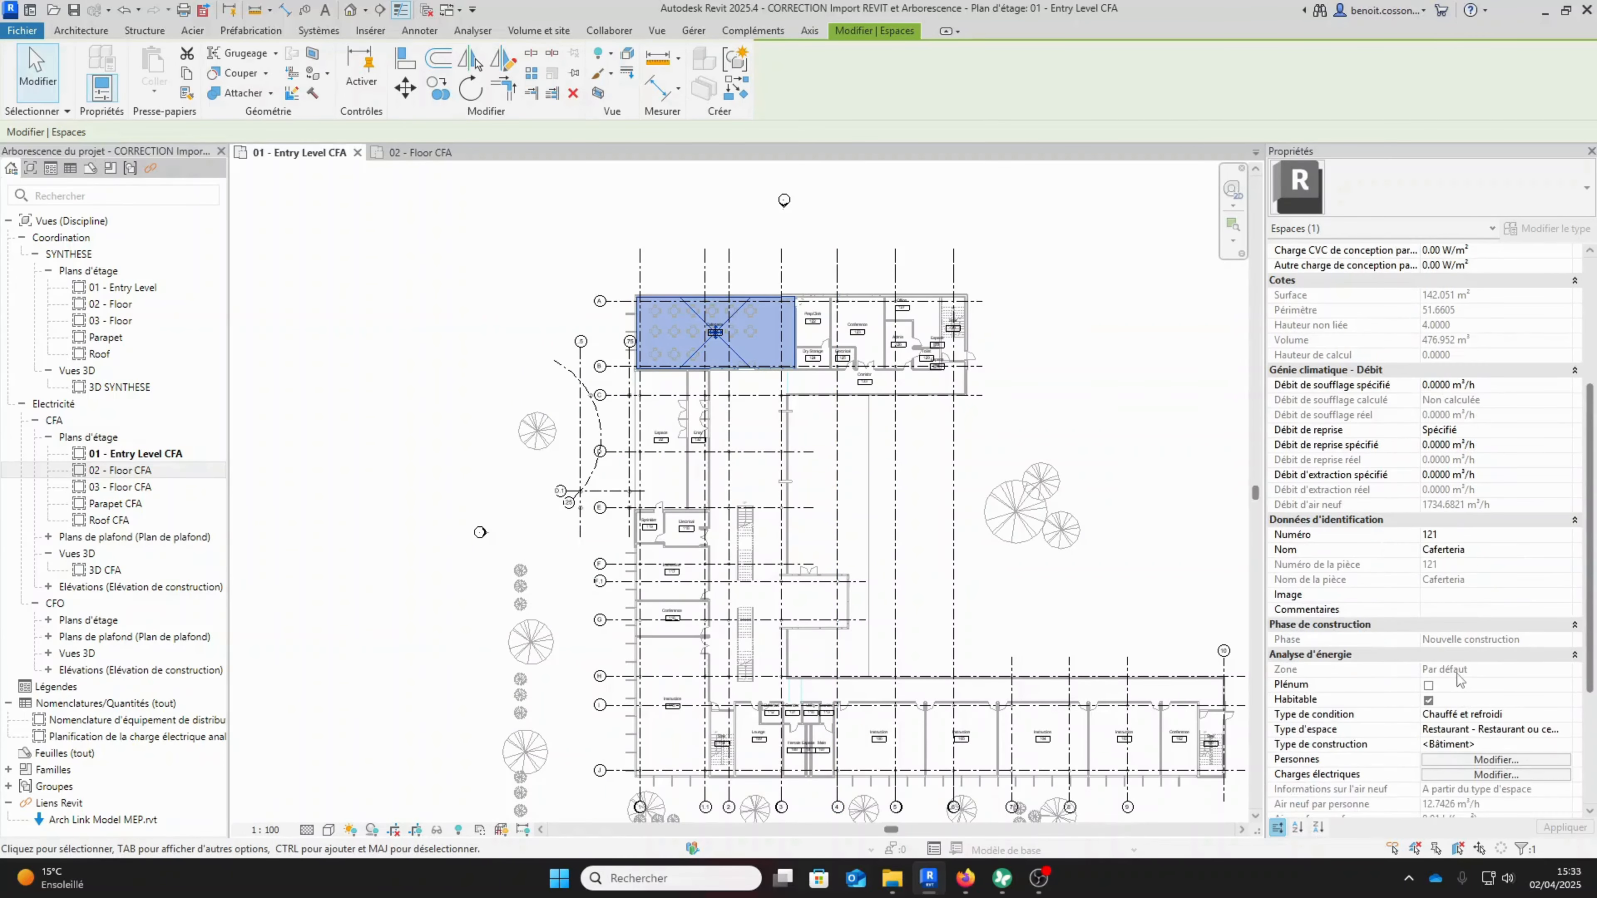
pyautogui.click(1021, 402)
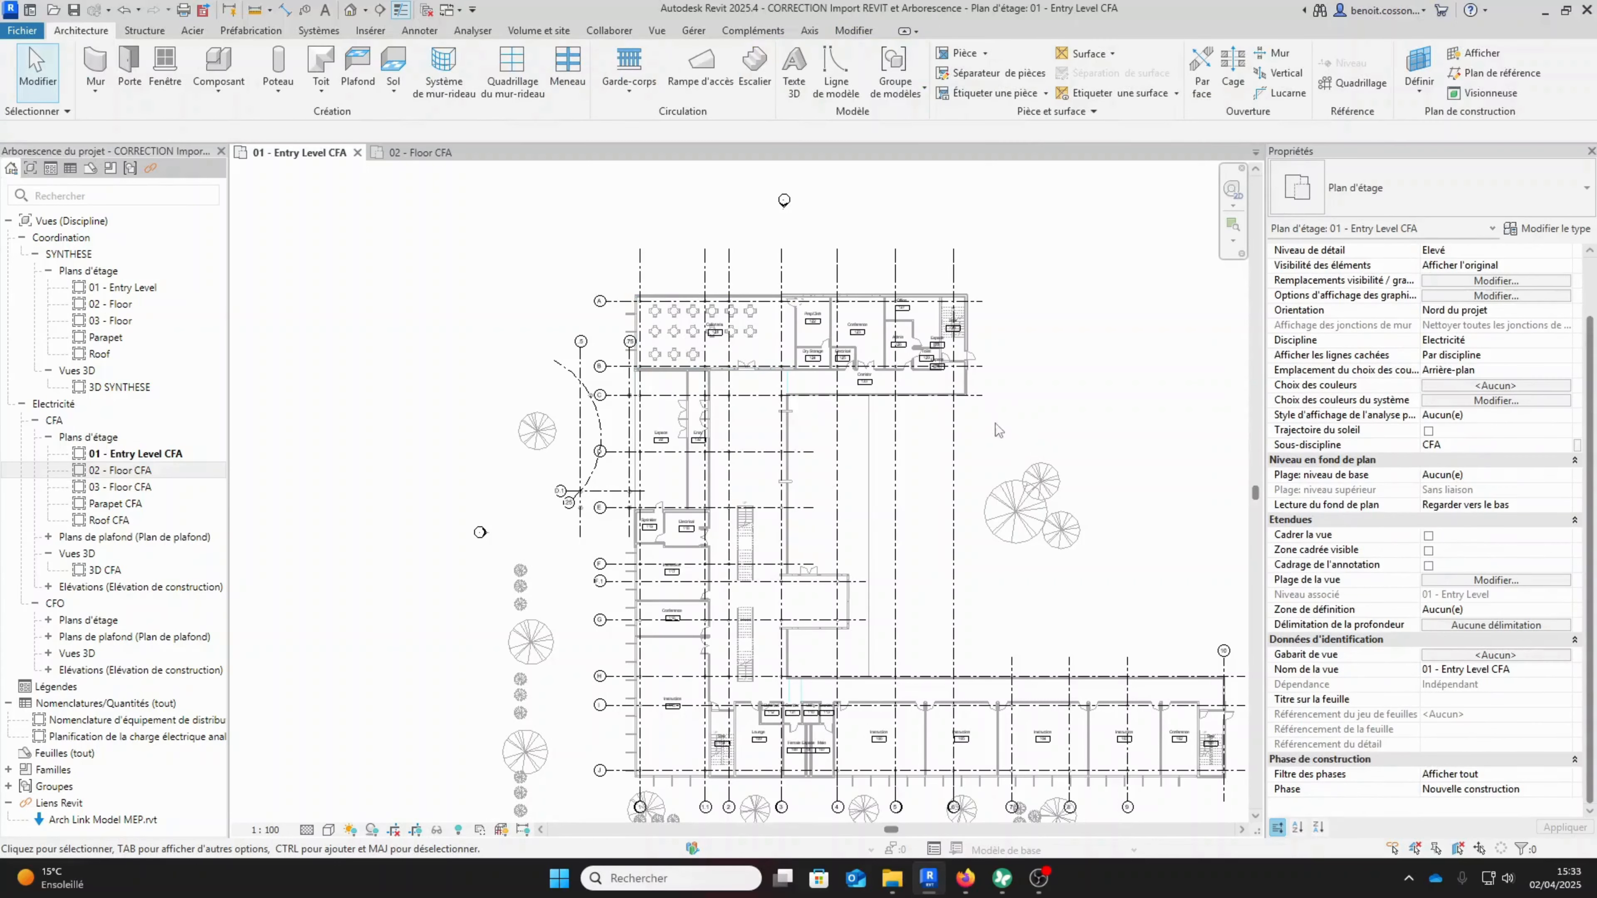